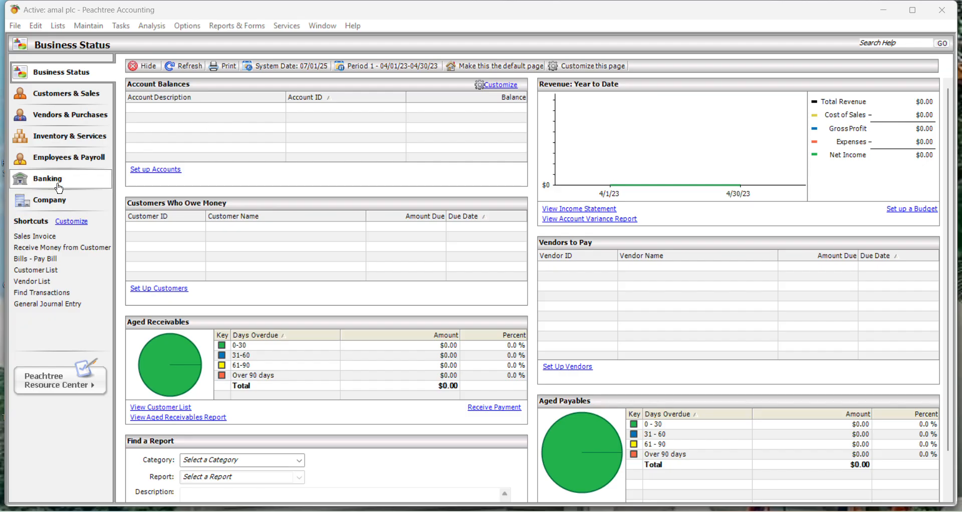
Open a blank record for a new account in the company's chart of accounts.
click(26, 206)
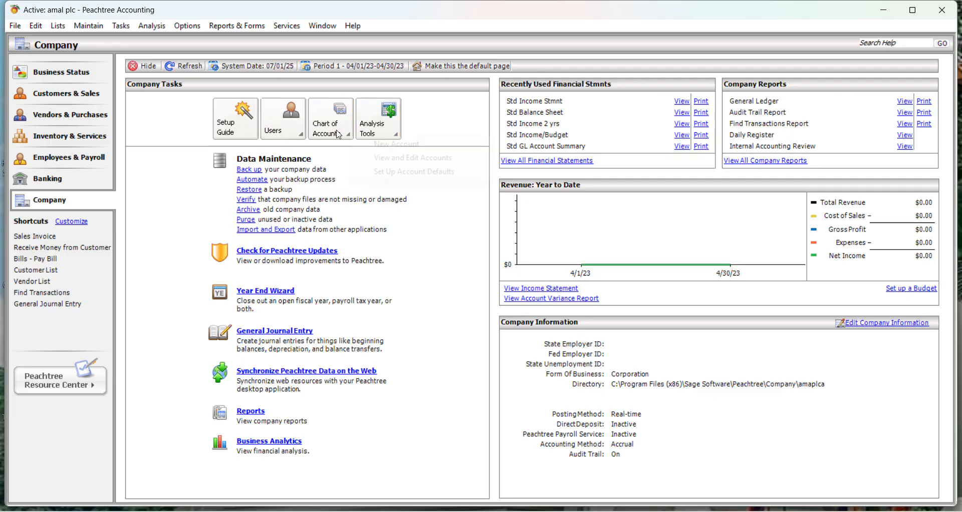
mouse_move(338, 135)
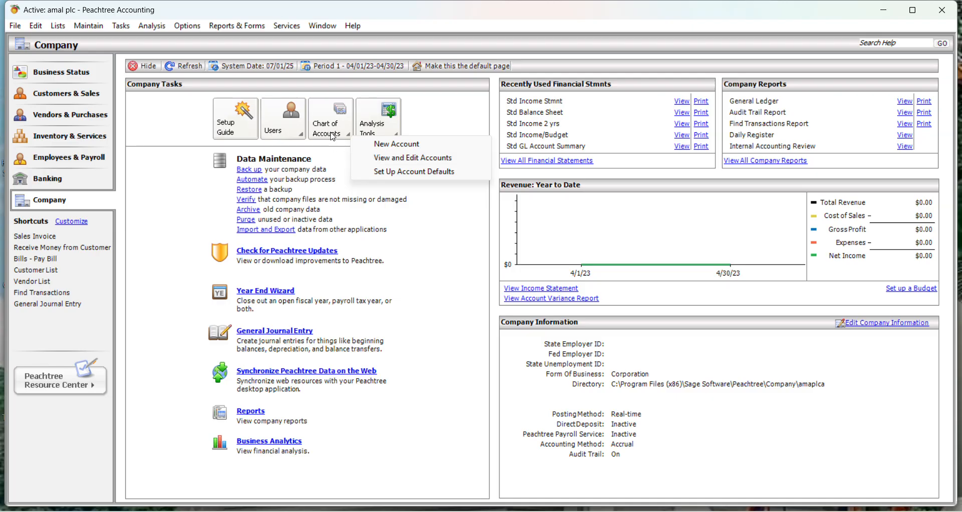
click(416, 146)
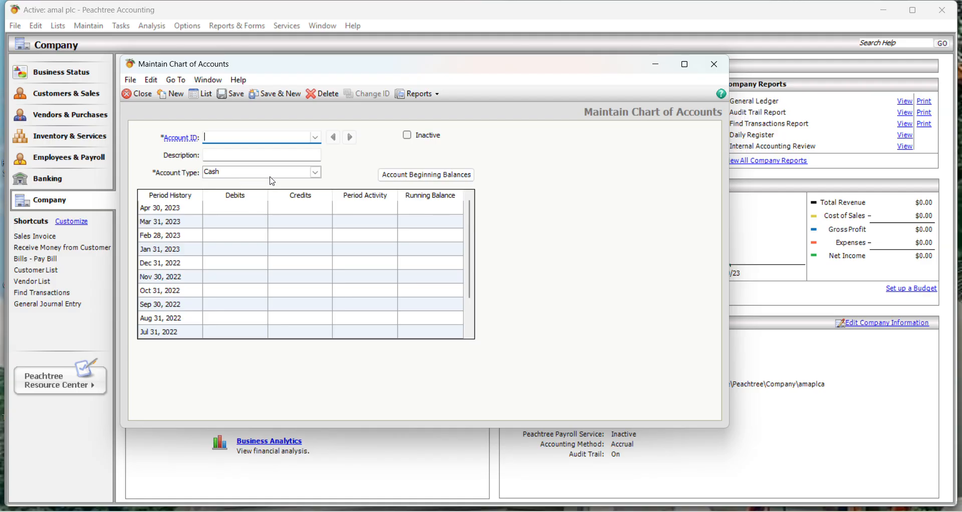
Review the account types available for the new account.
click(316, 172)
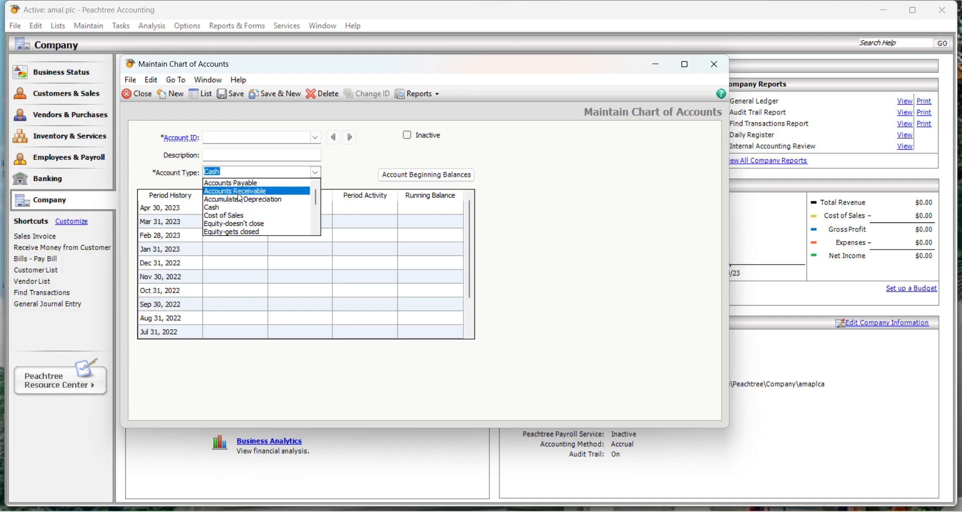
scroll(230, 219, down, 3)
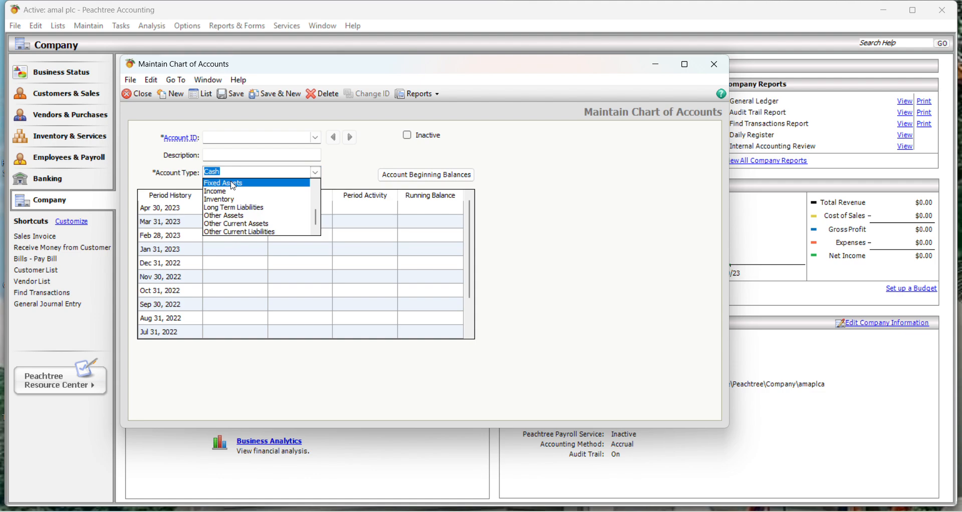
click(317, 174)
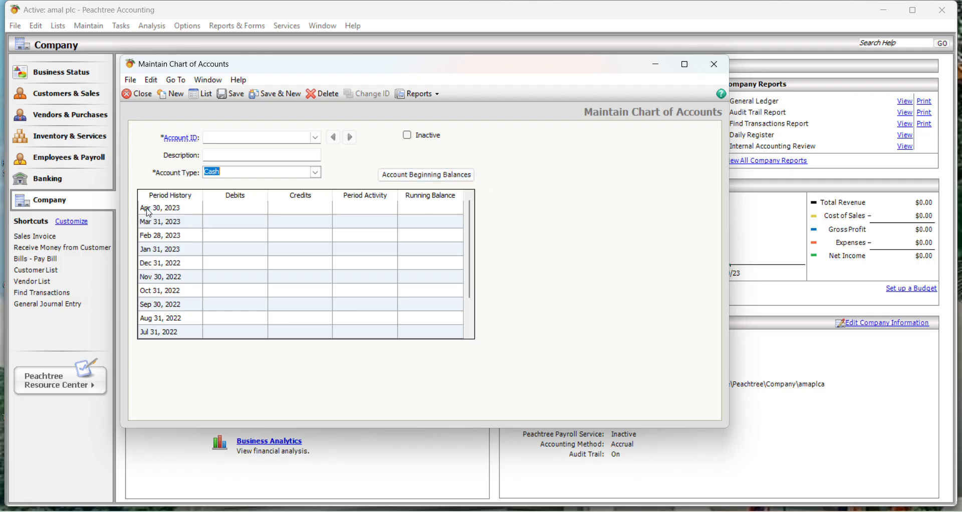
Create account 1000 with the description "petty cash" and type Cash, then save it and start a new record.
click(225, 139)
text(100)
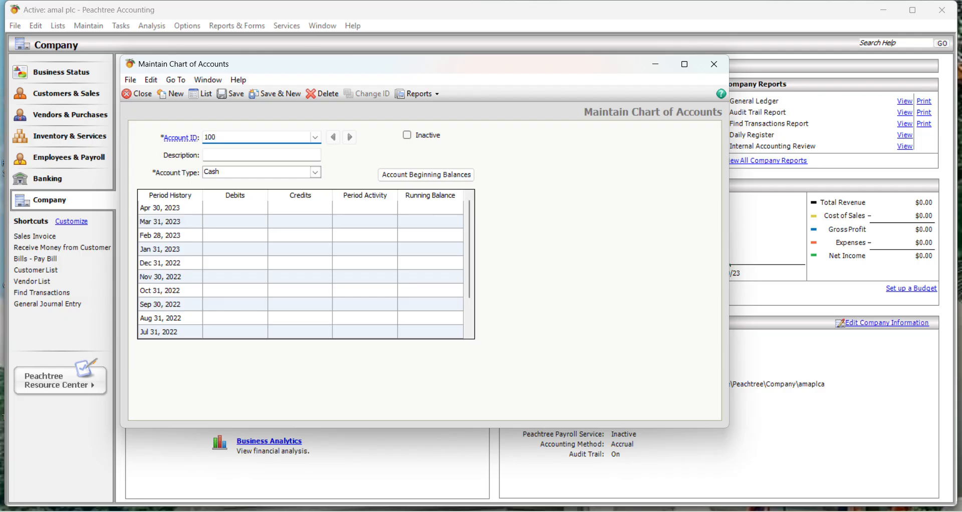
text(0)
text(petty ca)
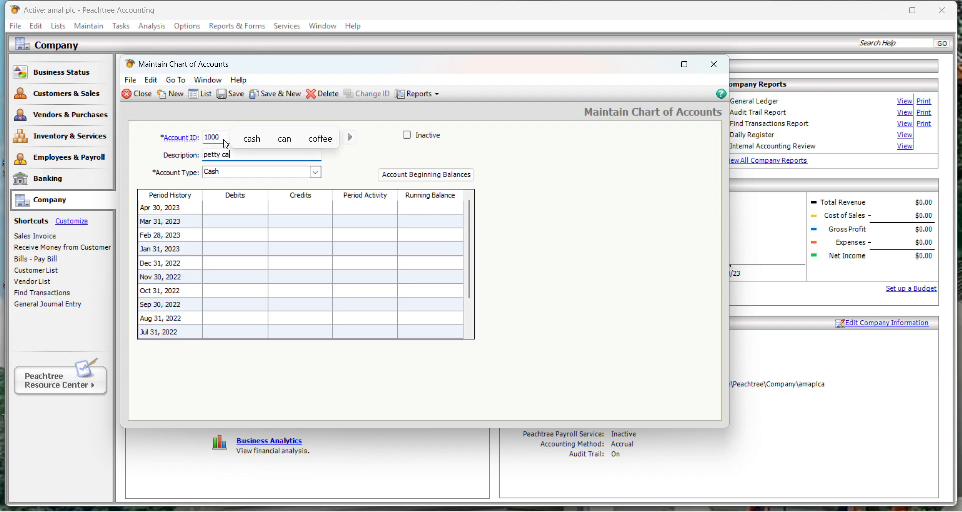
text(sh)
key(Tab)
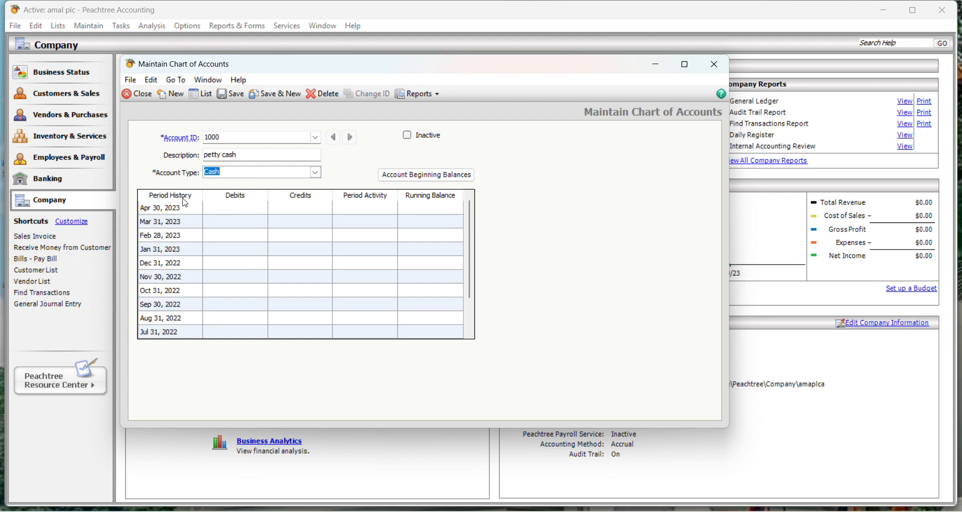
click(286, 94)
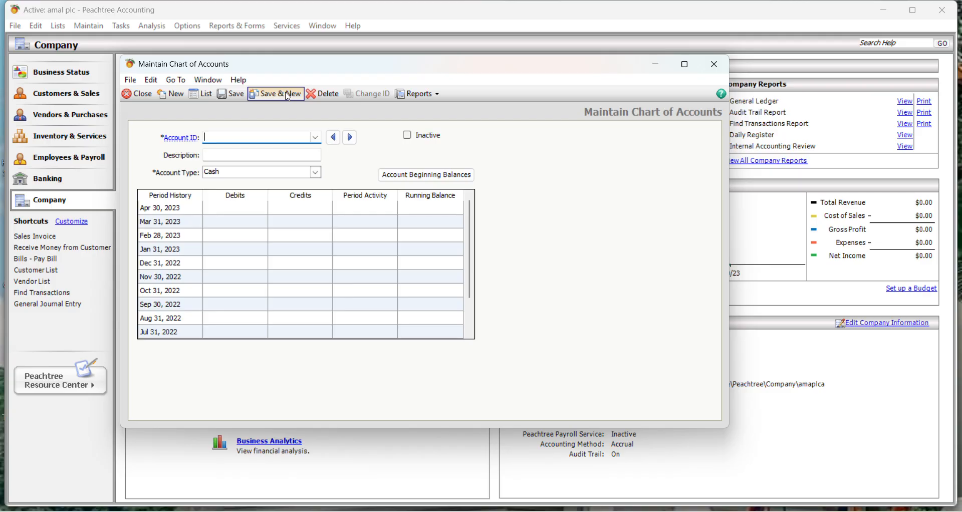
Create account 1100 with the description "cash in hand" and type Cash, then save it and start a new record.
text(1100)
key(Tab)
text(casj)
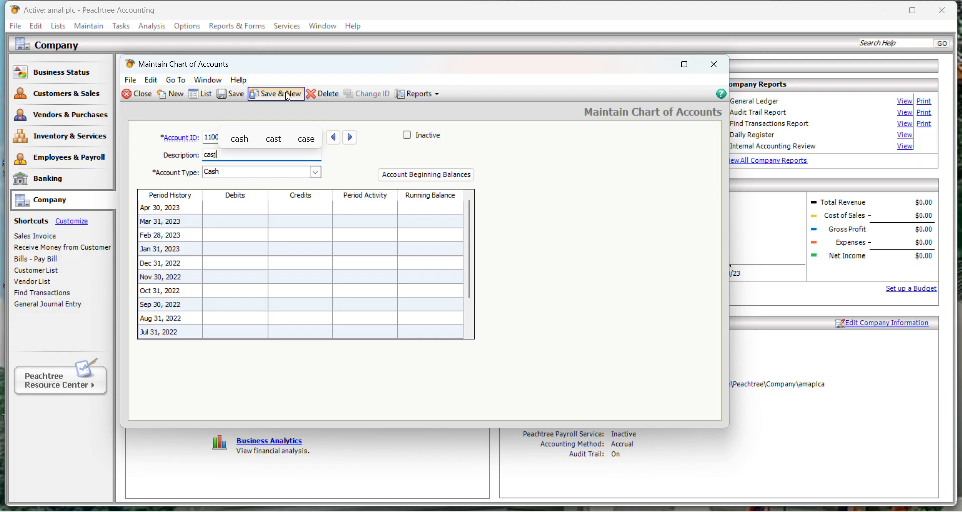
key(BackSpace)
text(h )
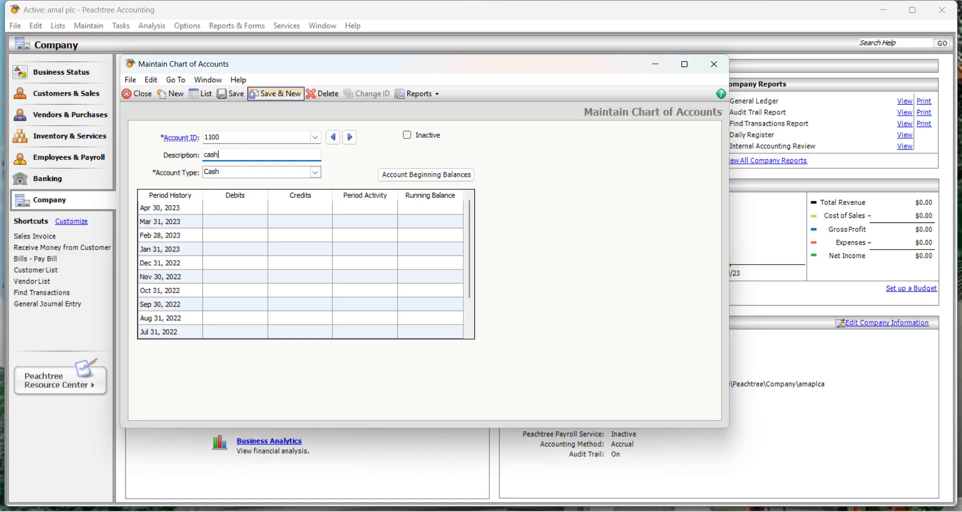
text(in)
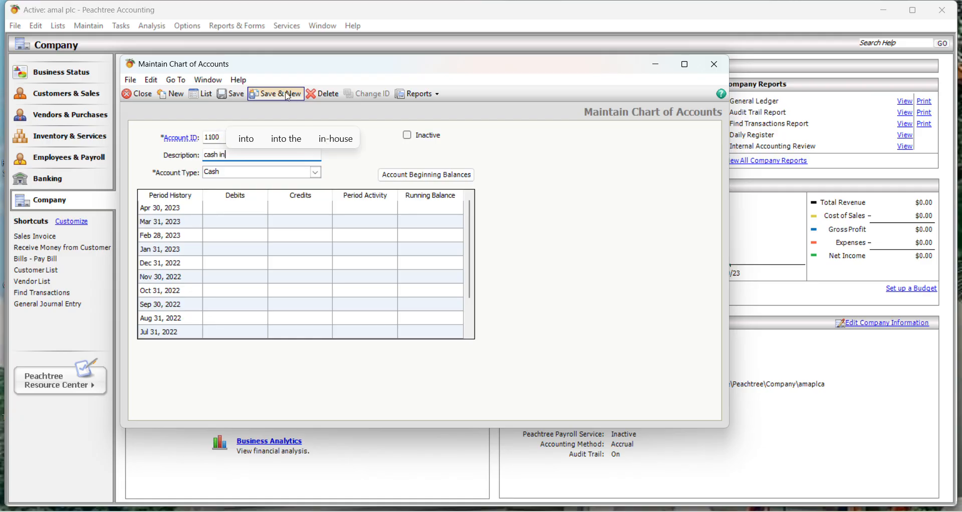
text(hand)
key(Tab)
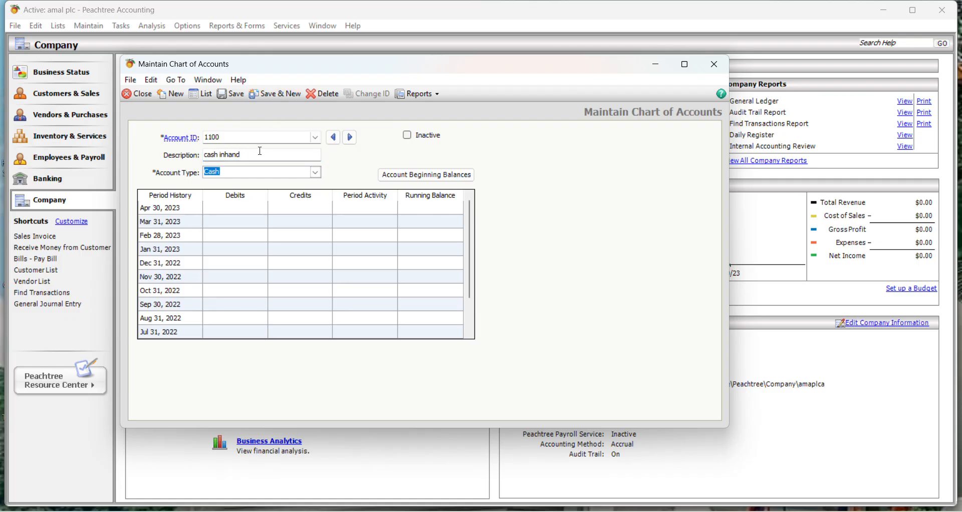
click(228, 157)
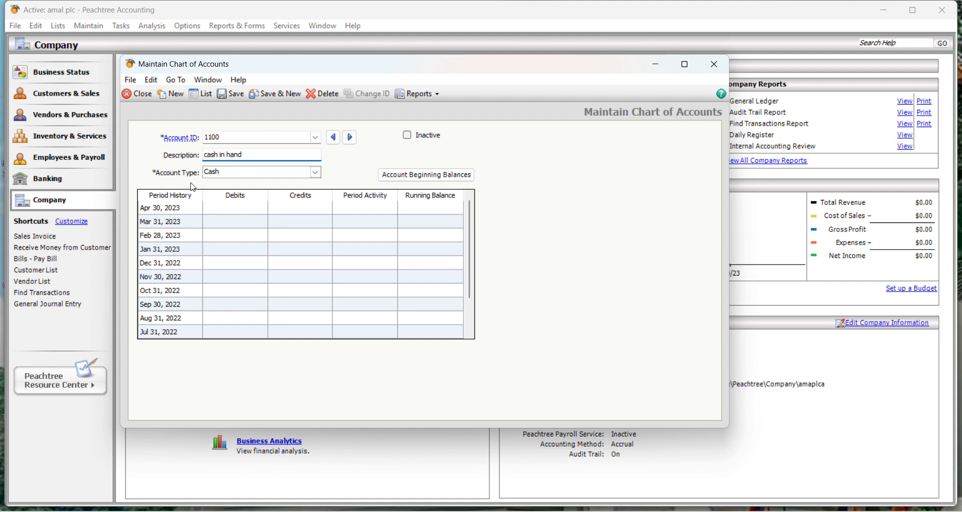
click(301, 95)
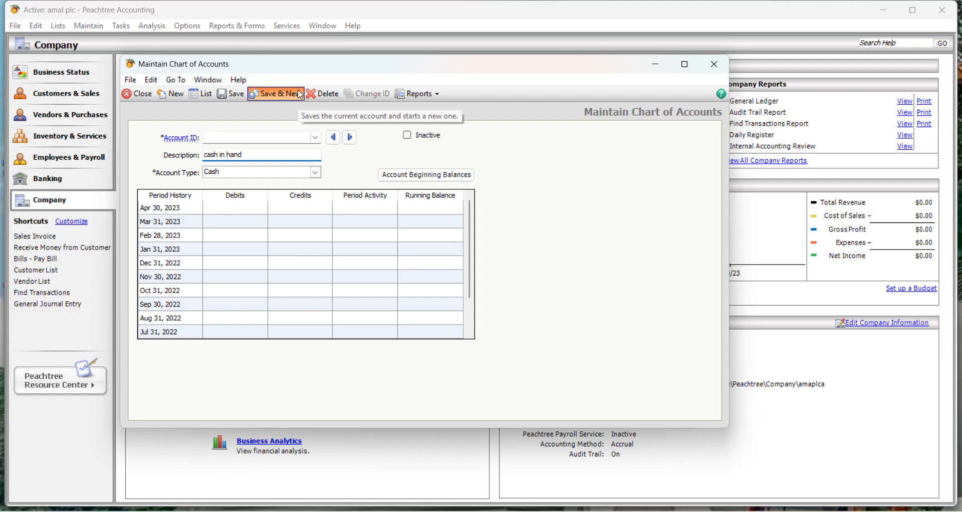
Create account 1200 with the description "bank-hnb" and type Cash, then save it without beginning balances and start a new record.
text(12)
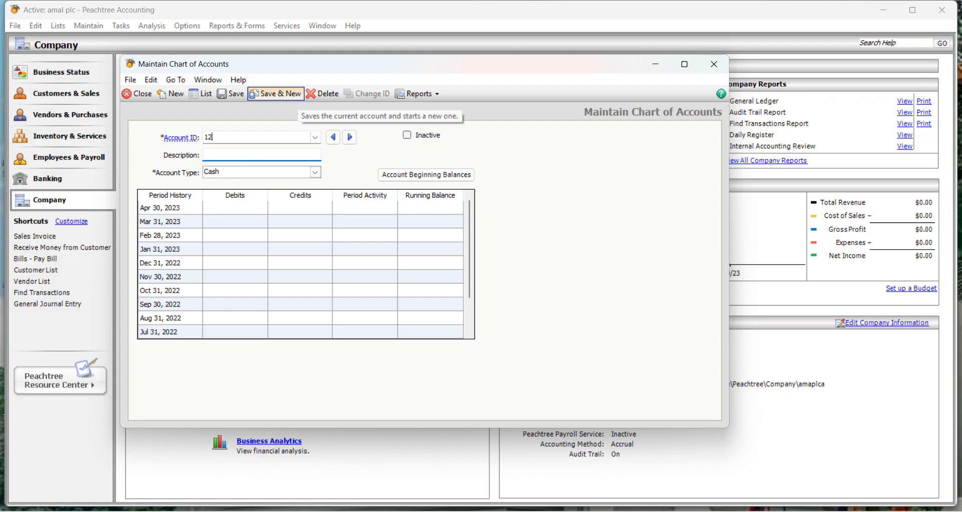
text(00)
key(Tab)
text(bank-hnb)
key(Tab)
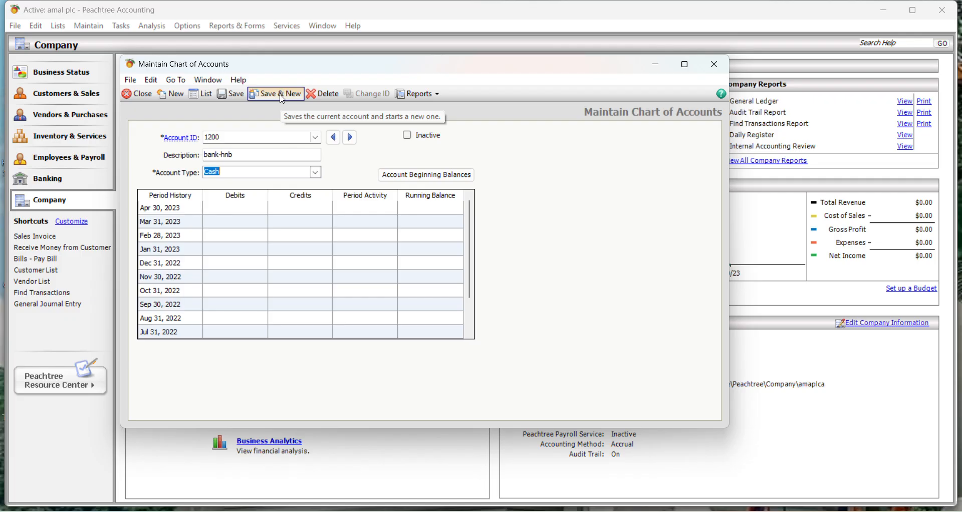
key(alt+Down)
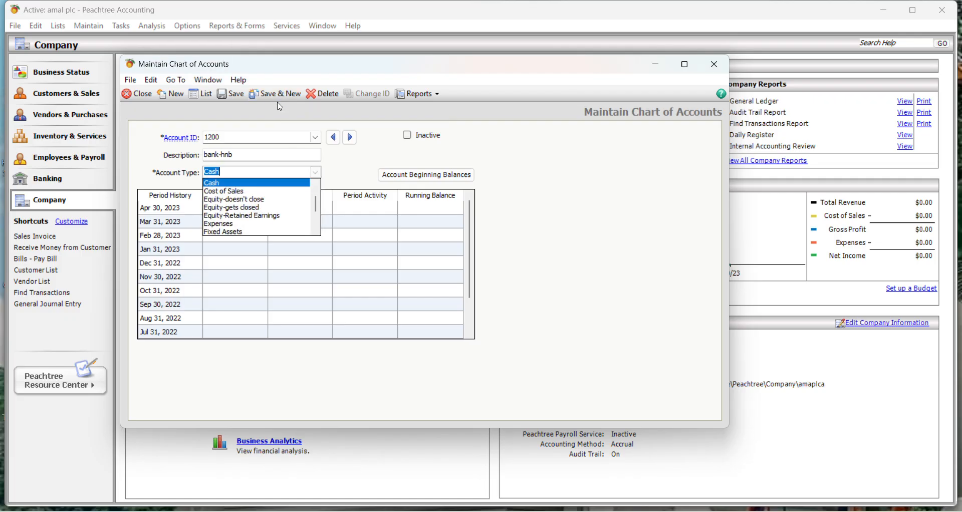
key(Return)
key(Return)
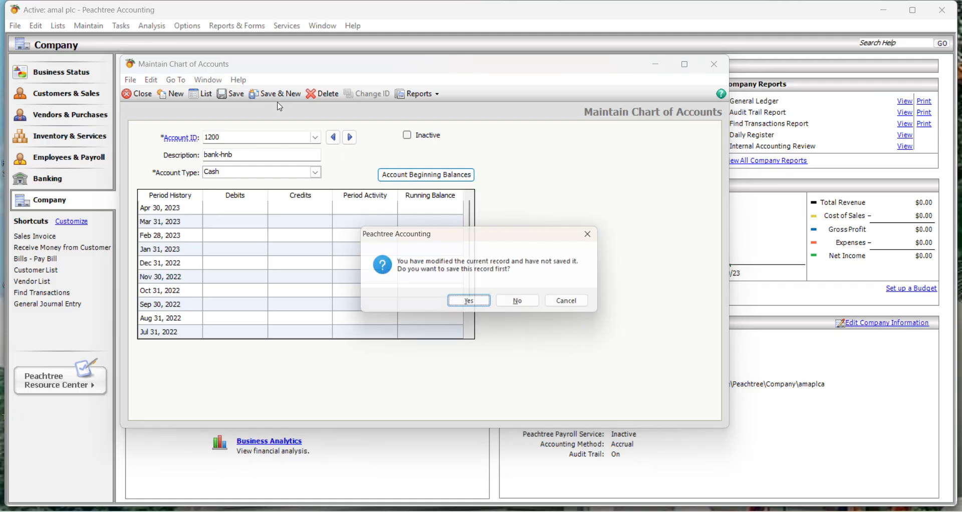
key(Return)
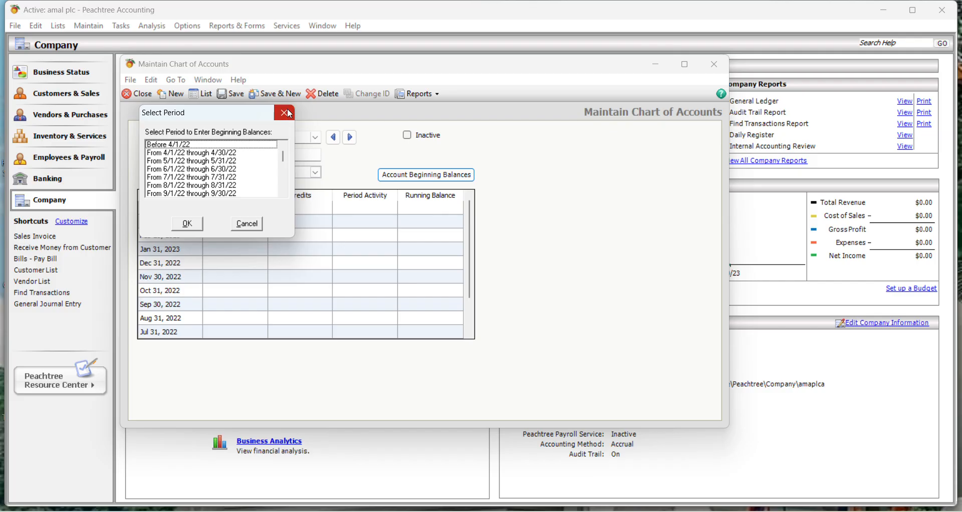
click(289, 115)
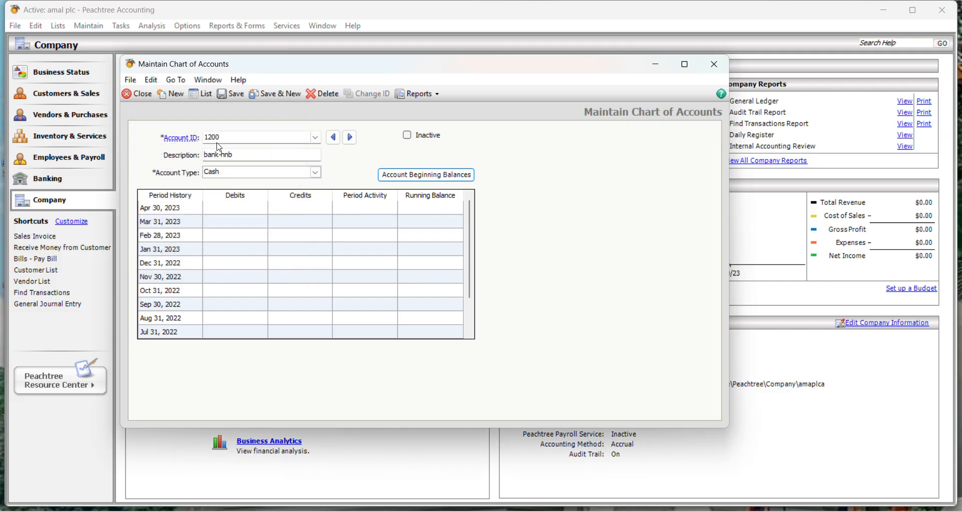
click(286, 96)
Create account 1300 with the description "bank-people" and type Cash, then save it and start a new record.
text(1300)
key(Tab)
text(bank-people)
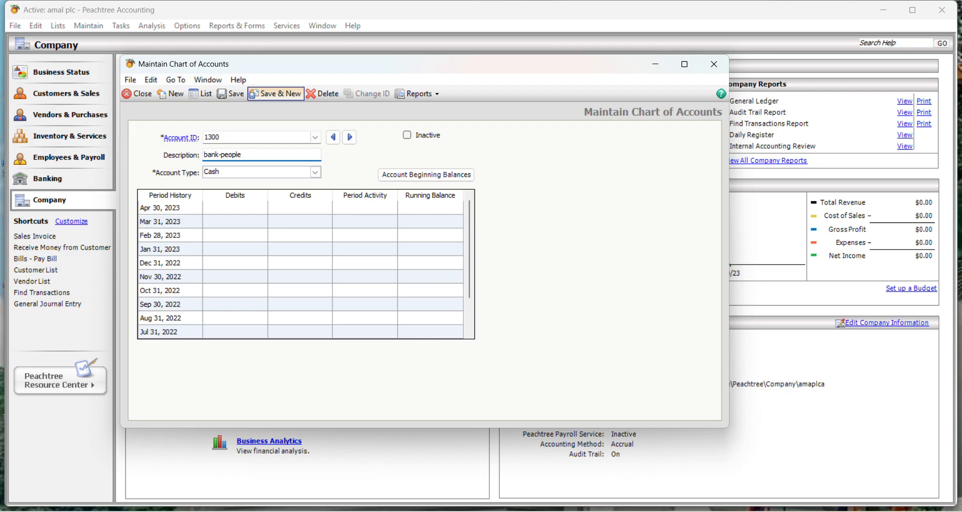
key(Tab)
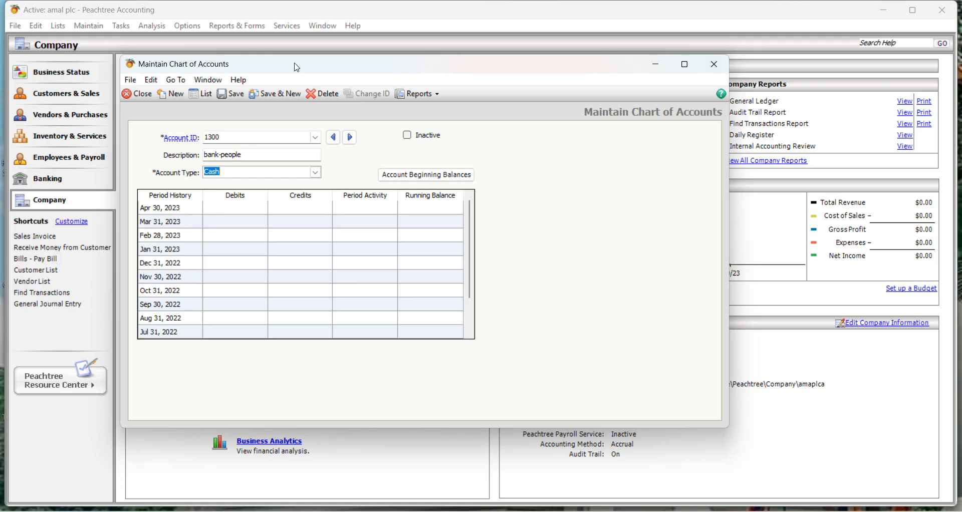
click(283, 94)
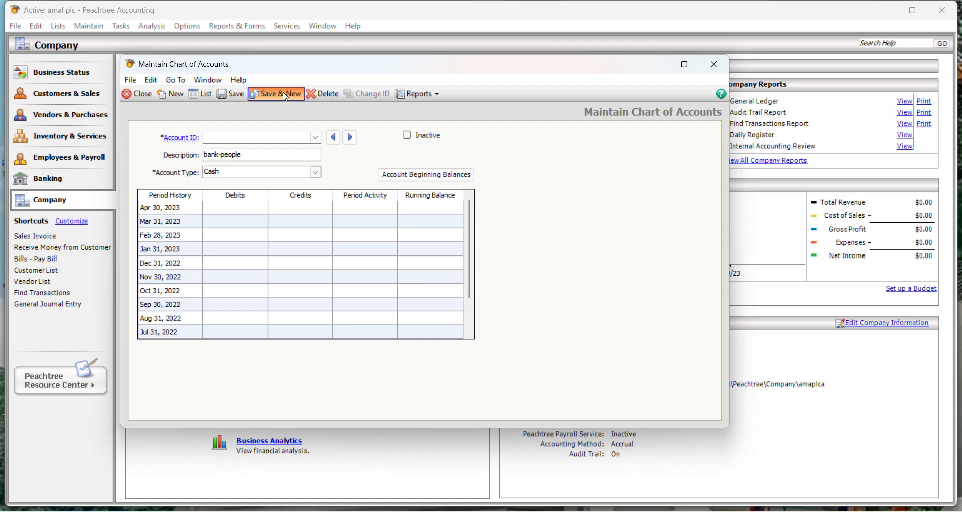
Create account 1400 with the description "bank-boc" and type Cash, then save it and start a new record.
text(14)
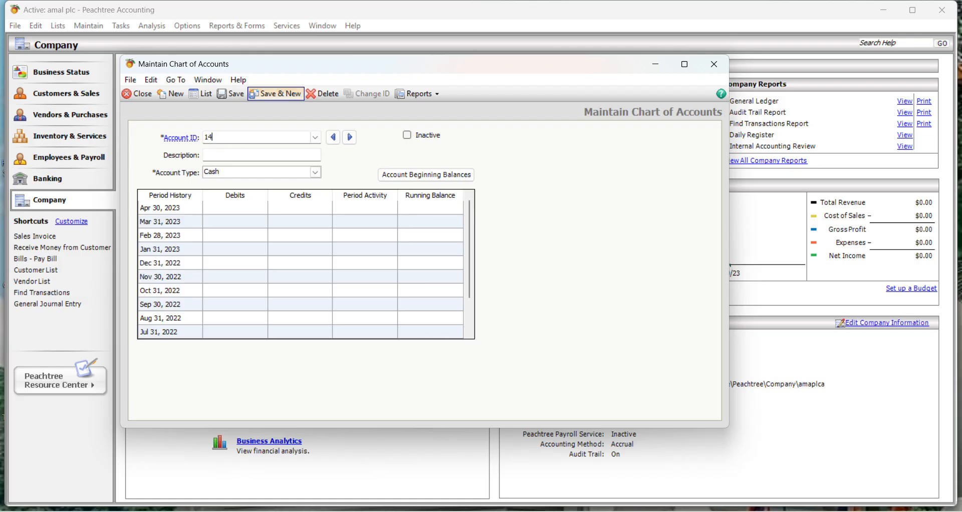
text(00)
key(Tab)
text(bank-bo)
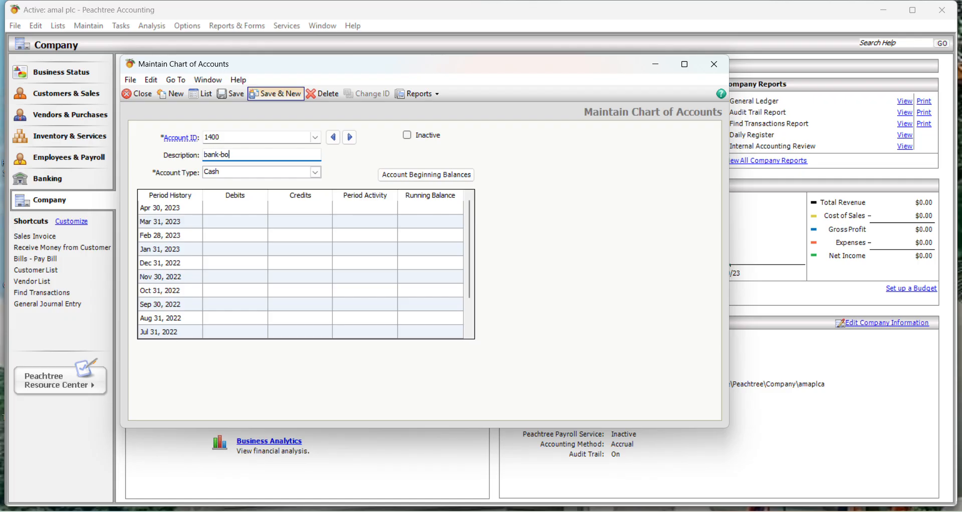
text(c)
click(205, 171)
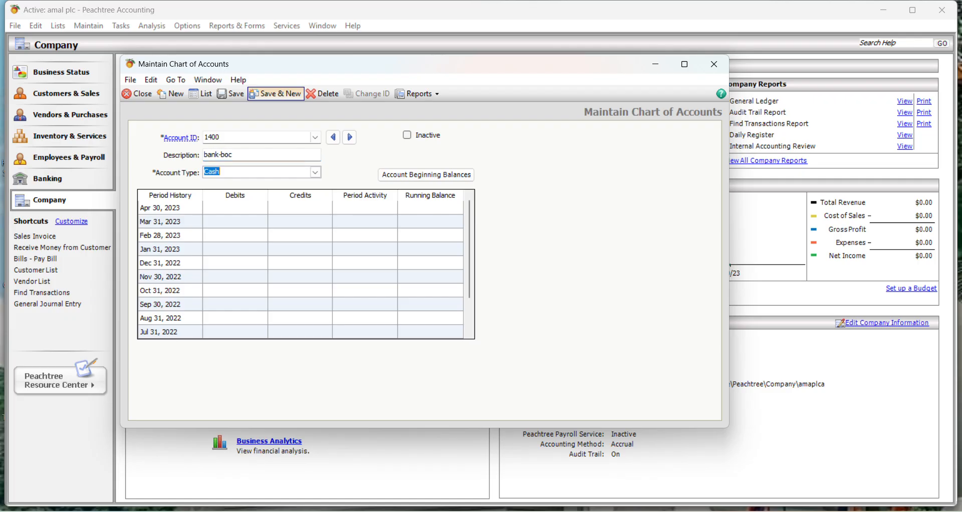
click(285, 96)
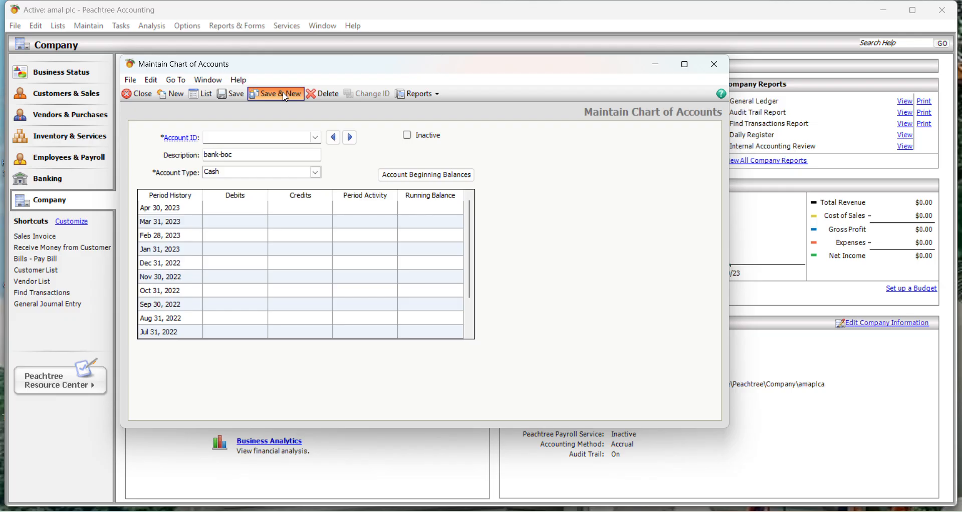
Create account 1500 with the description "inventory" and type Inventory, then save it and start a new record.
text(1500)
key(Tab)
text(inv)
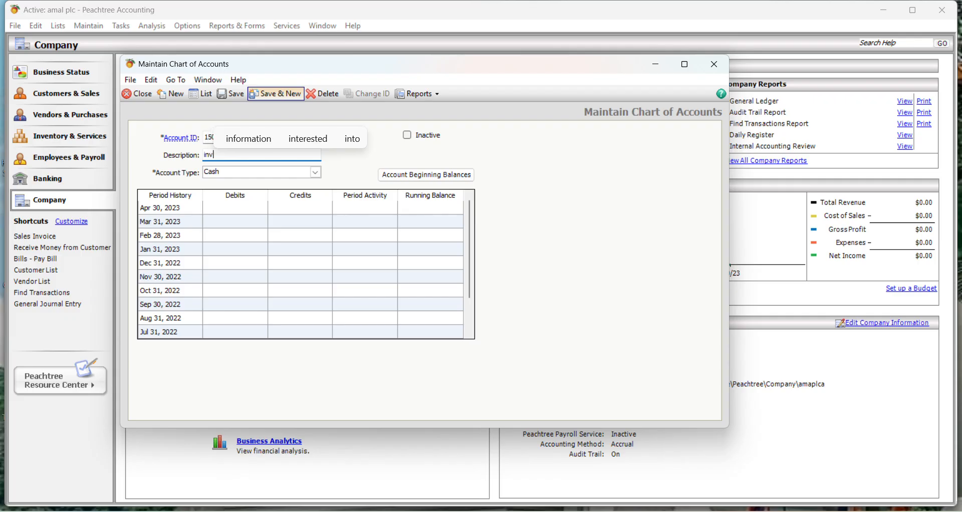
text(entoy)
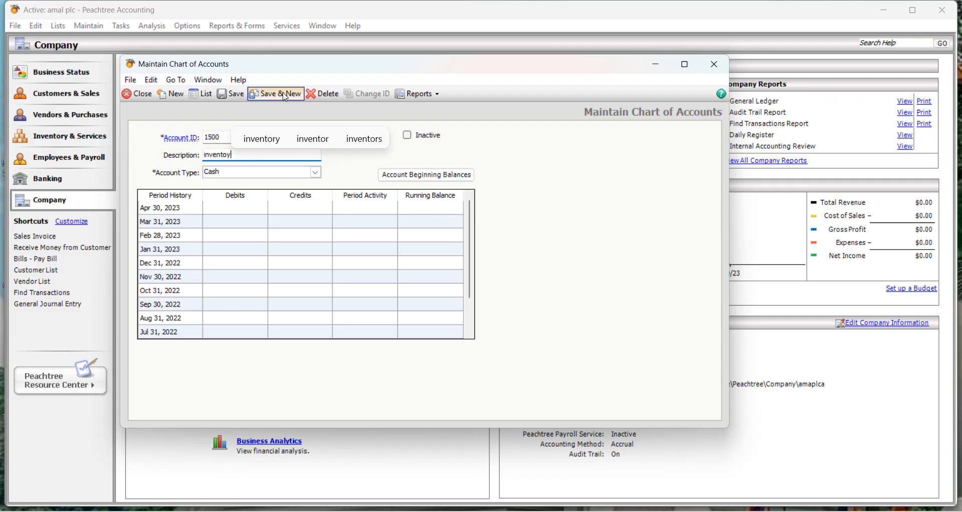
click(248, 173)
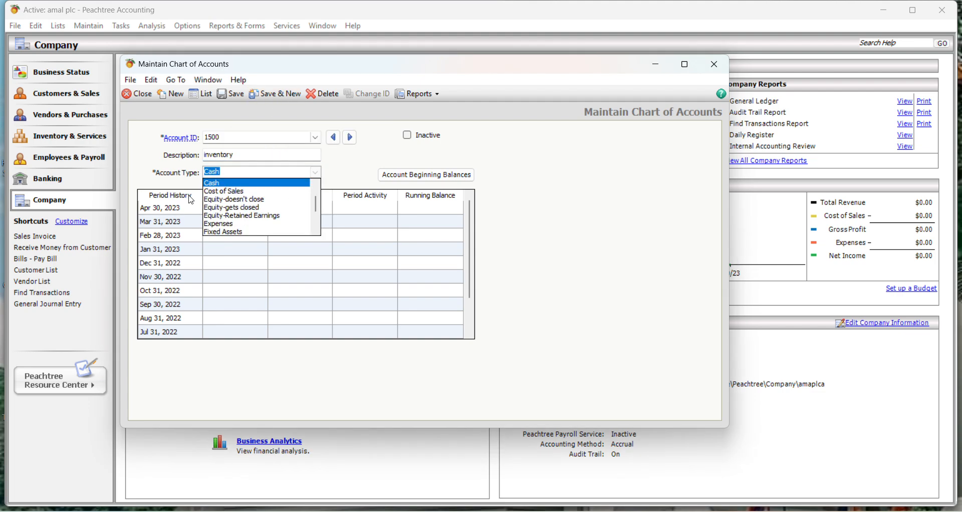
scroll(258, 220, down, 2)
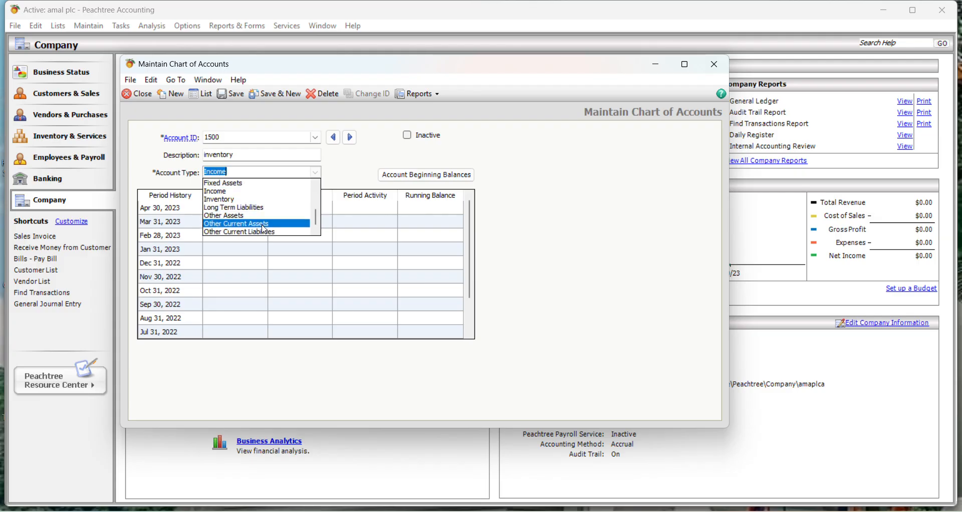
click(225, 199)
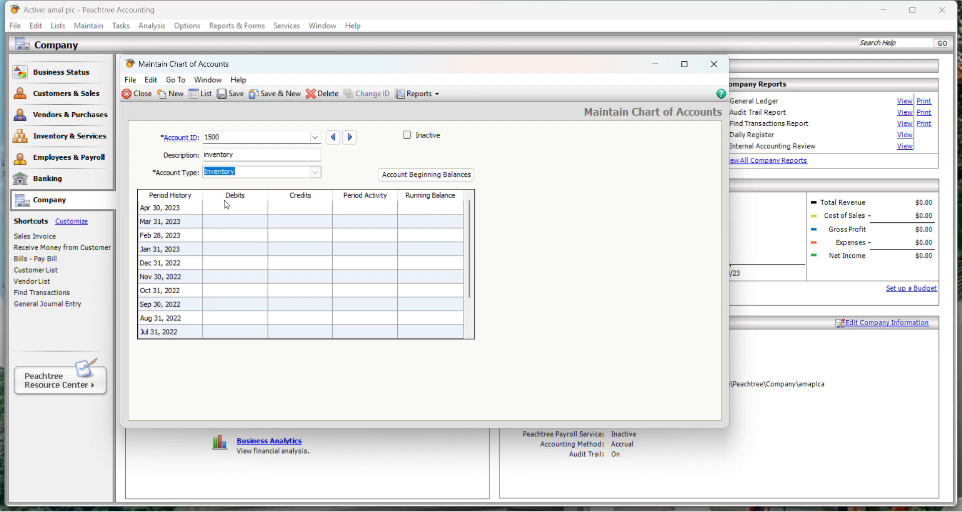
click(283, 100)
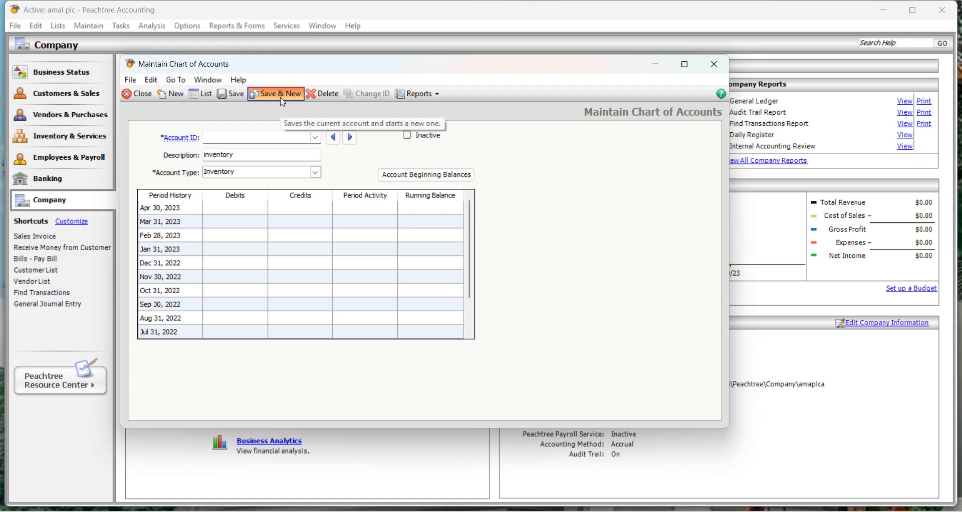
Create account 1600 with the description "acconts receivable" and type Accounts Receivable, then save it and start a new record.
text(1)
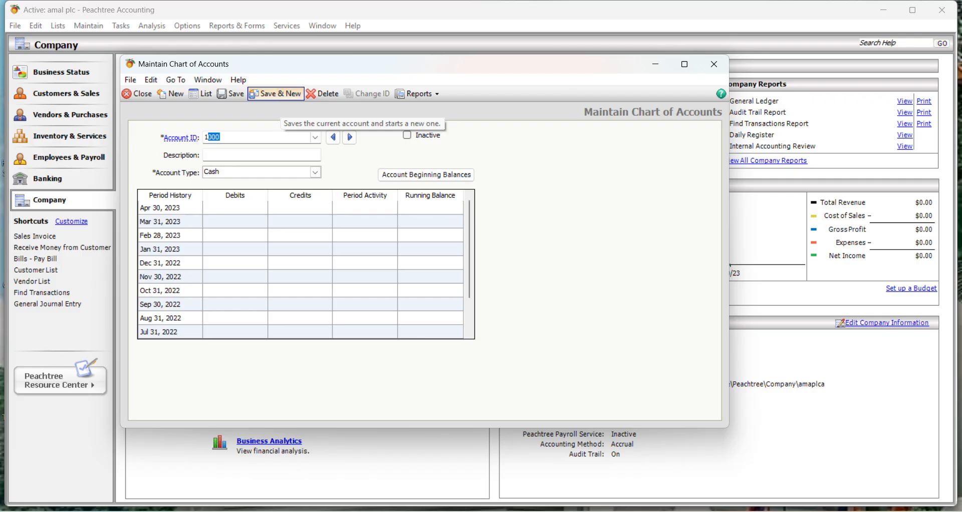
text(600)
key(Tab)
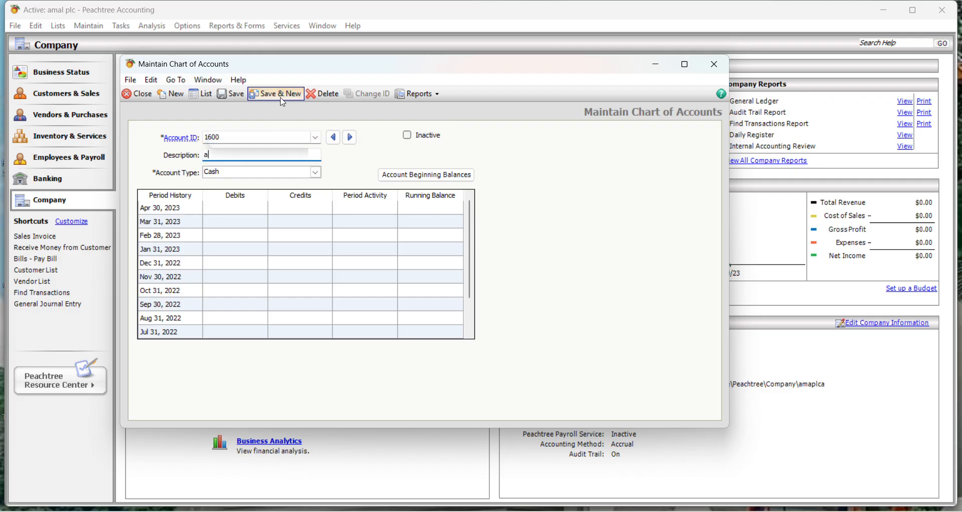
text(acconts )
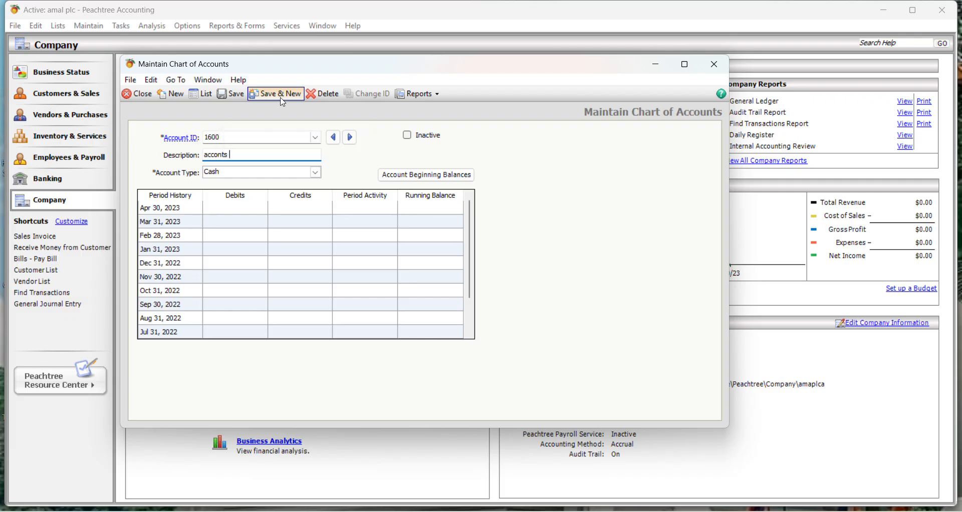
text(receiv)
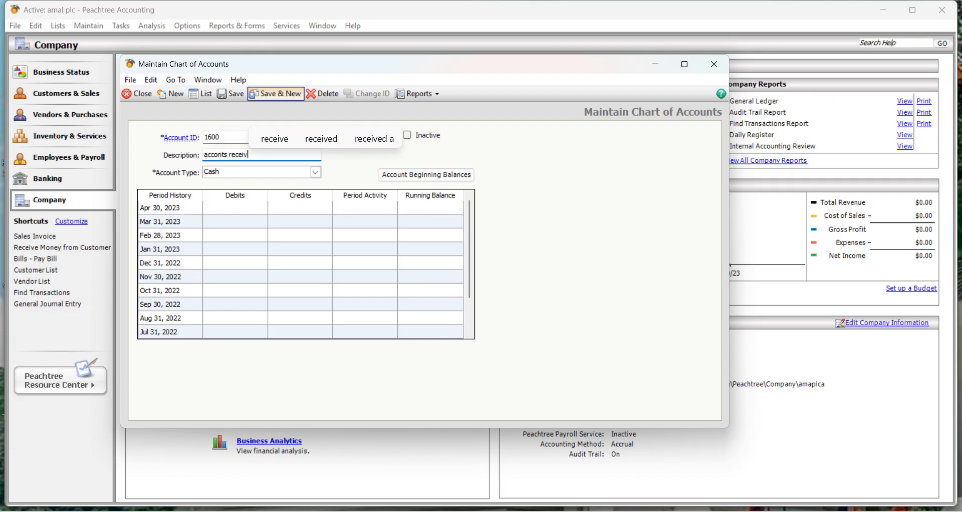
text(able)
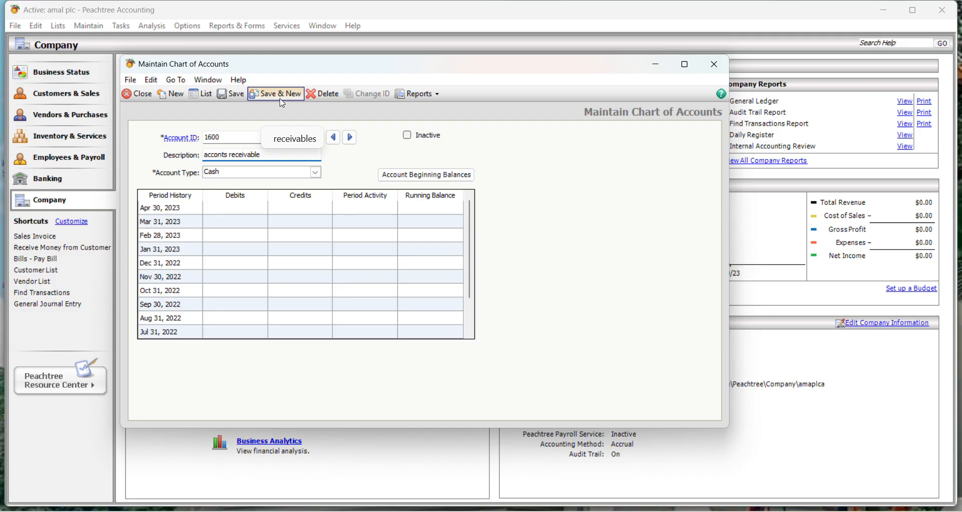
click(317, 173)
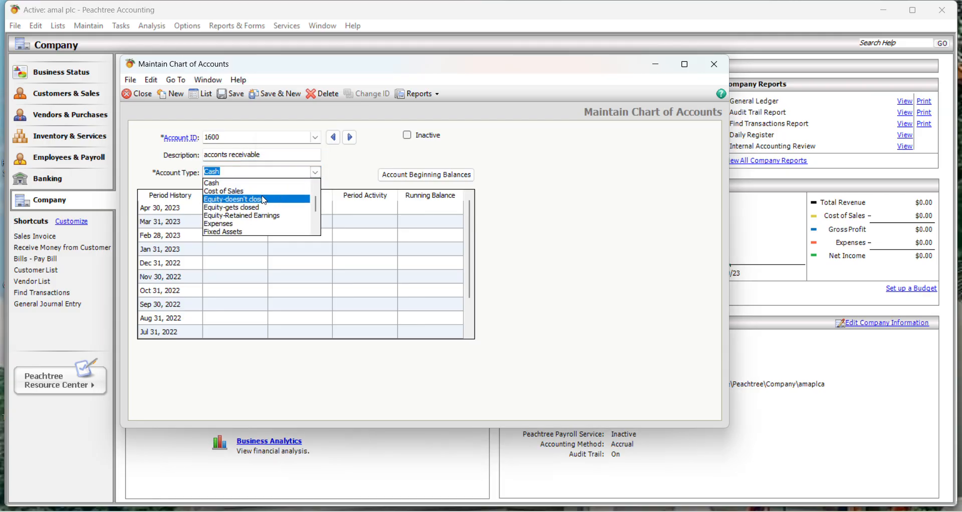
scroll(254, 206, up, 2)
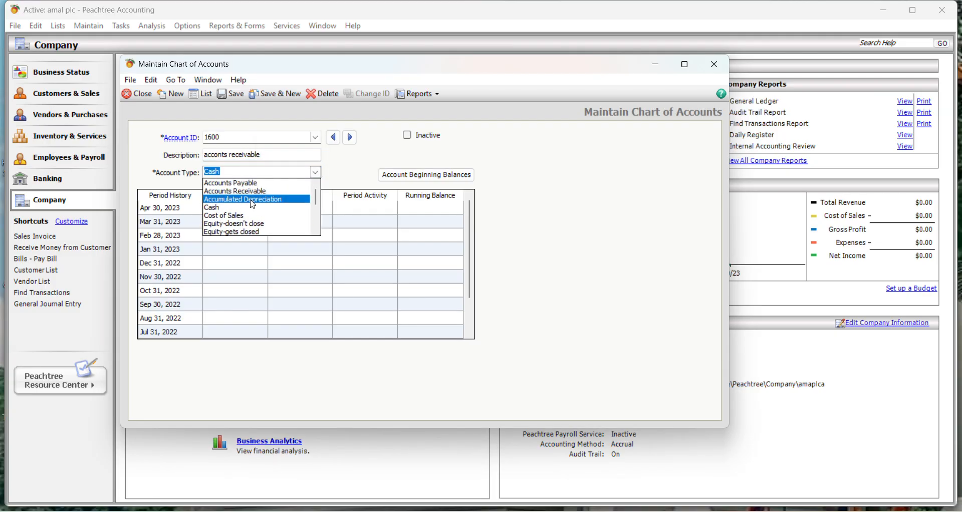
click(232, 192)
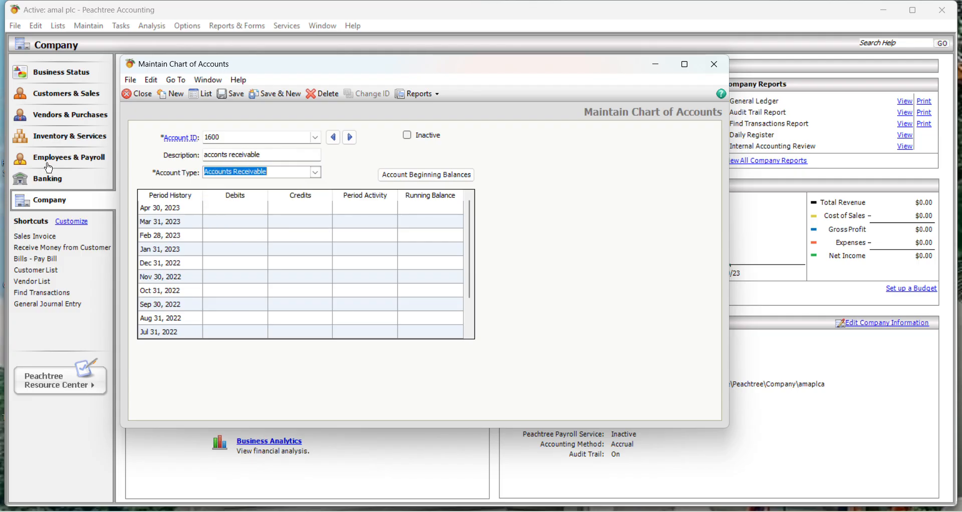
click(293, 94)
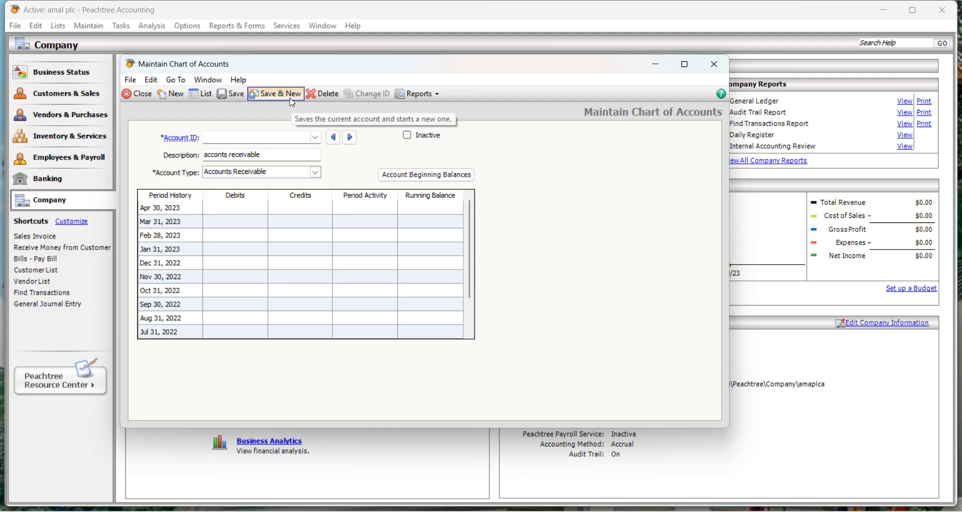
Enter the new account's ID as 1601 and its description as "provision for doubtful debts".
text(1601)
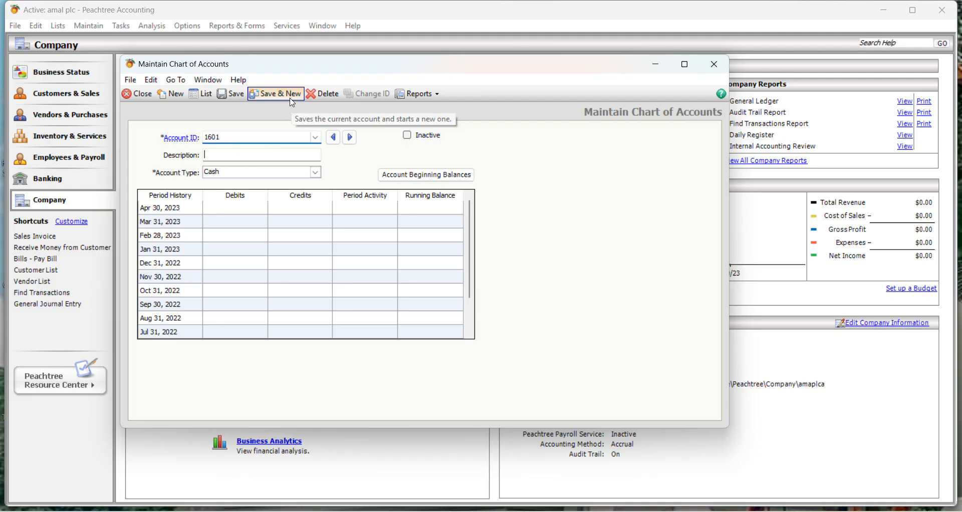
key(Tab)
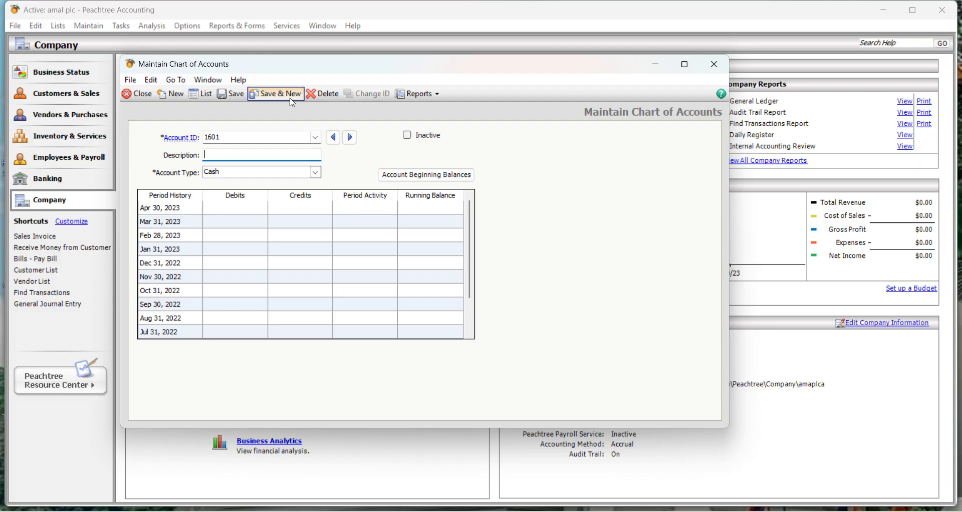
text(prov)
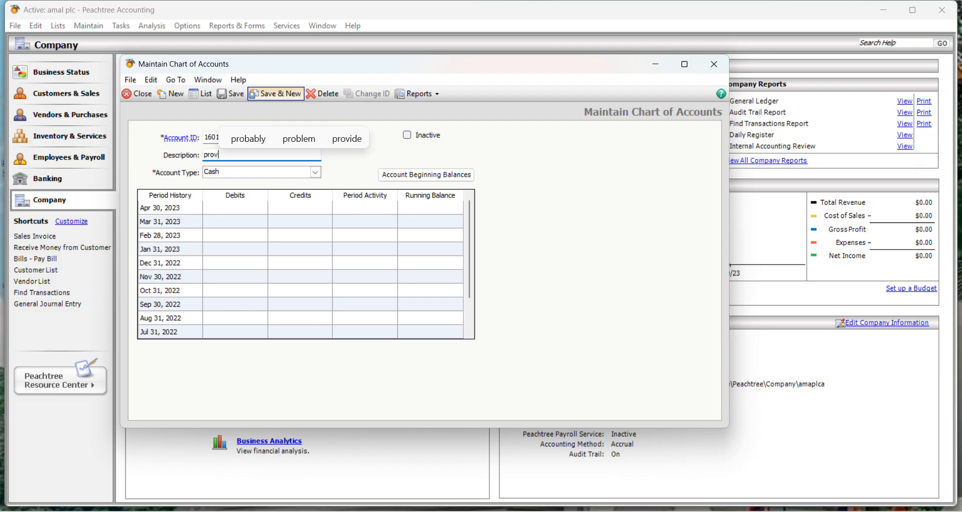
text(ision f)
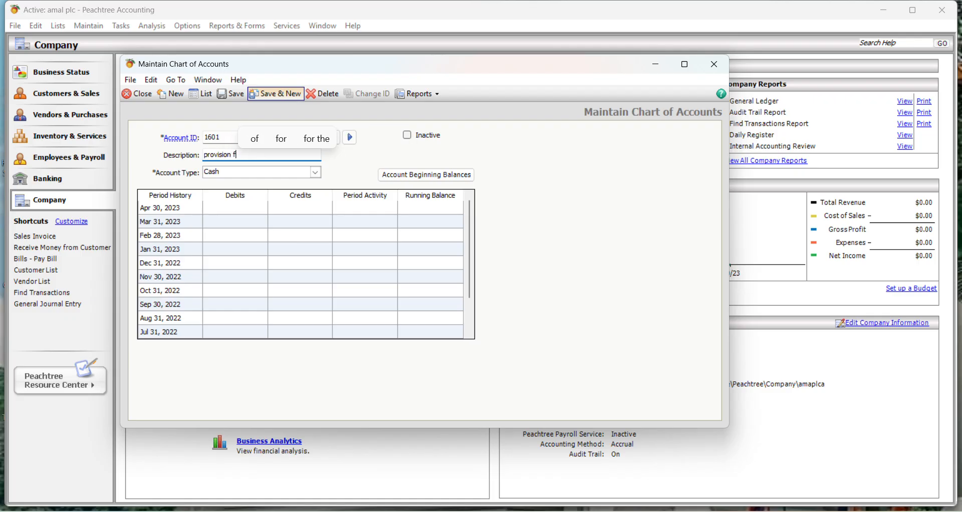
text(or di)
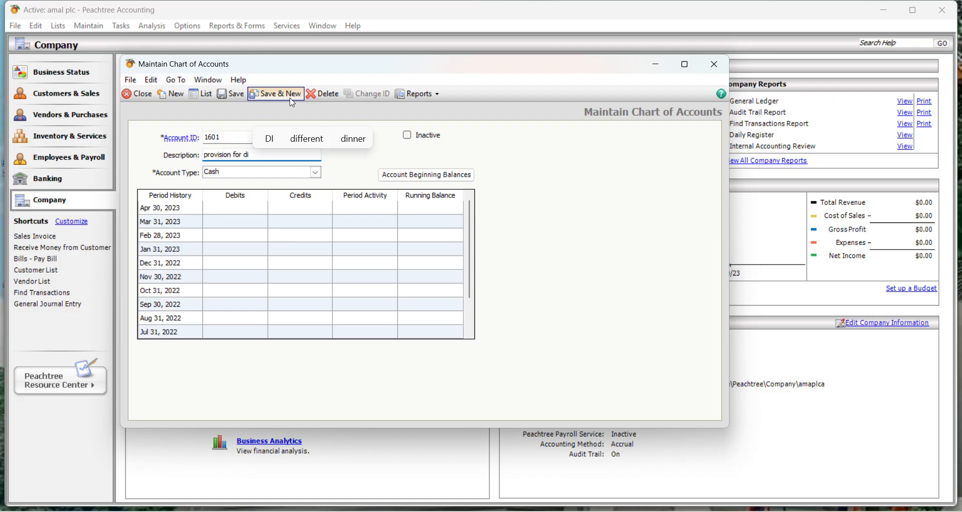
key(BackSpace)
text(oubtf)
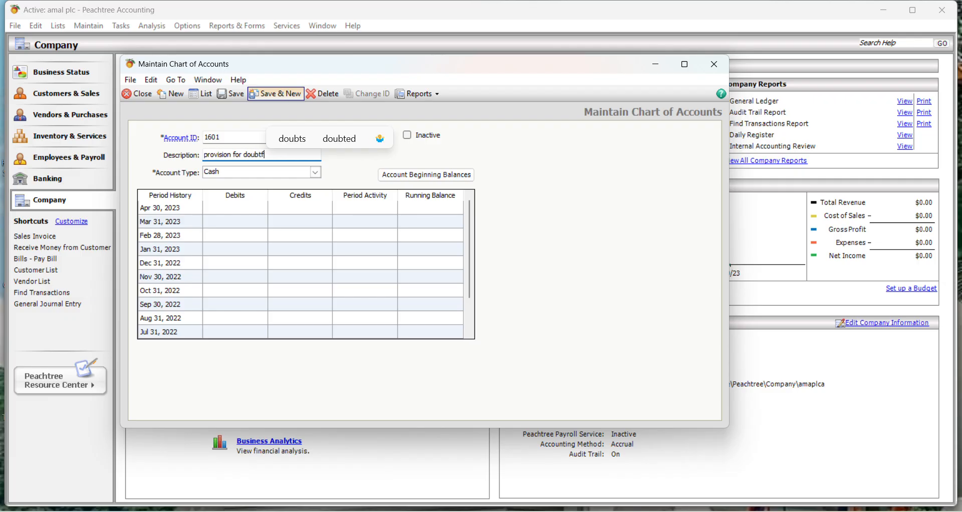
text(ul)
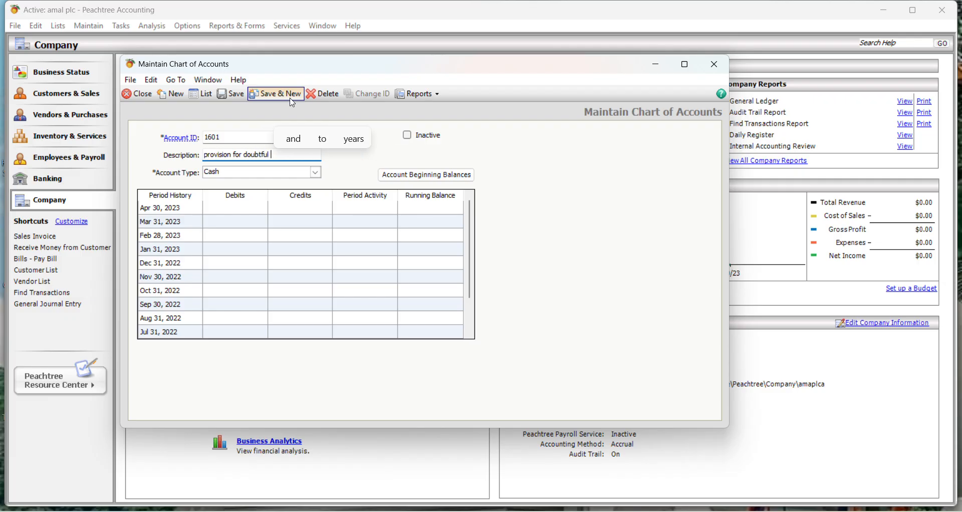
text( debt)
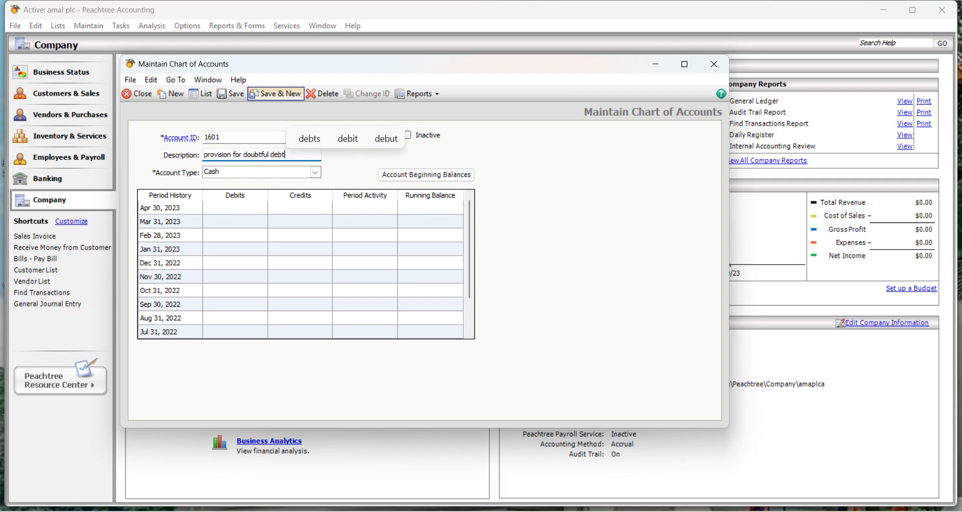
text(s)
key(Tab)
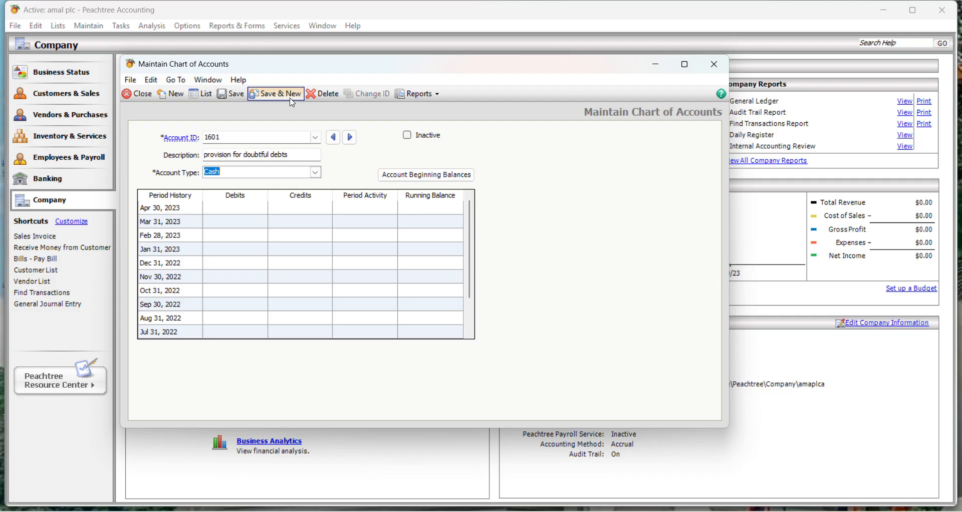
Set account 1601's type to Accounts Receivable, then save it and start a new record.
text(ayable)
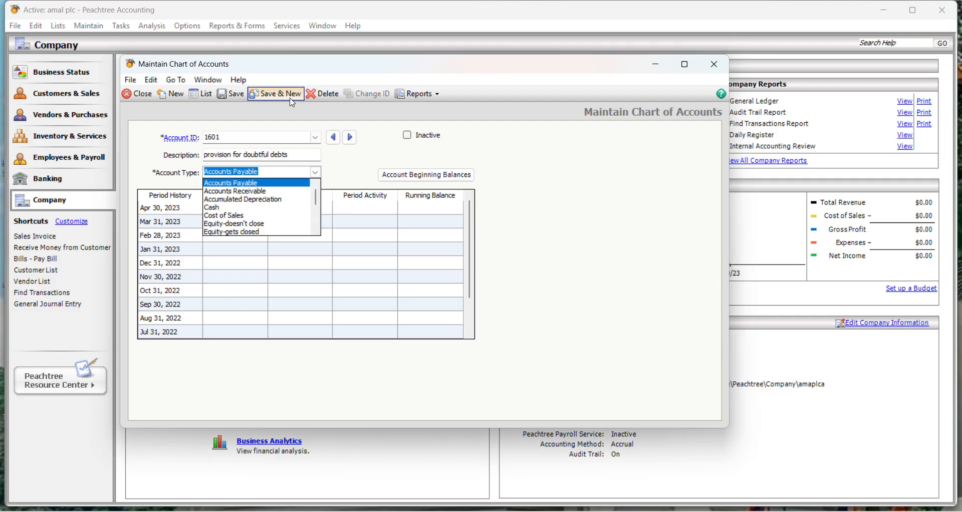
key(Down)
key(Down)
key(Down)
key(Down)
key(Up)
key(Up)
key(Up)
key(Return)
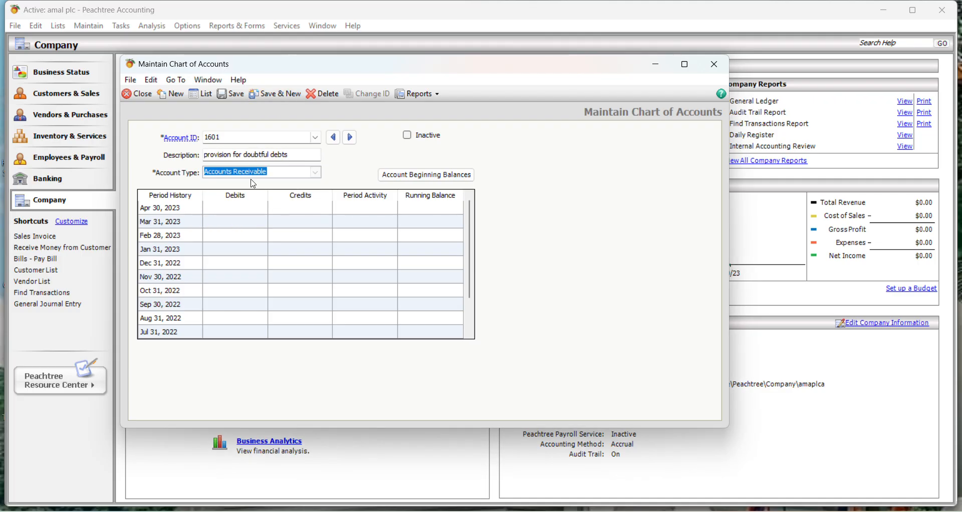
click(266, 96)
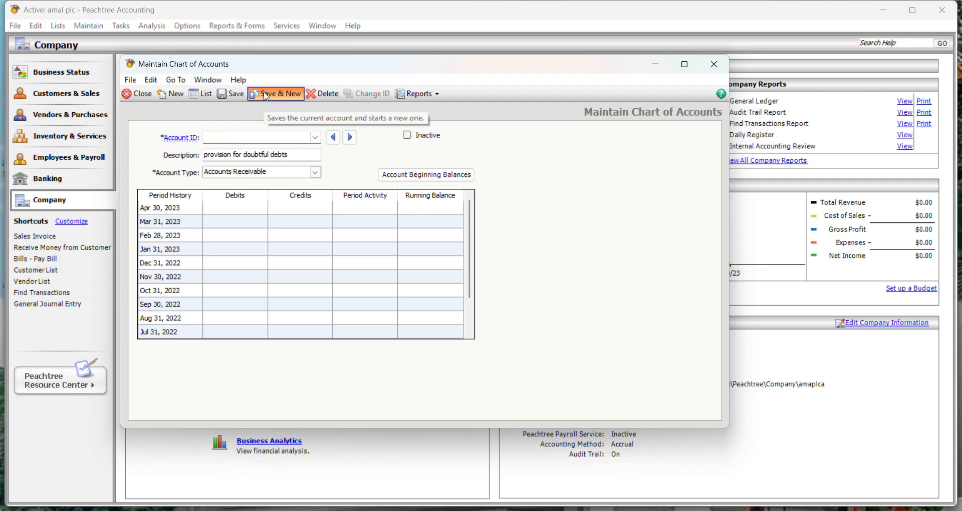
Create account 1700 with the description "other receivables" and type Other Current Assets, then save it and start a new record.
text(1)
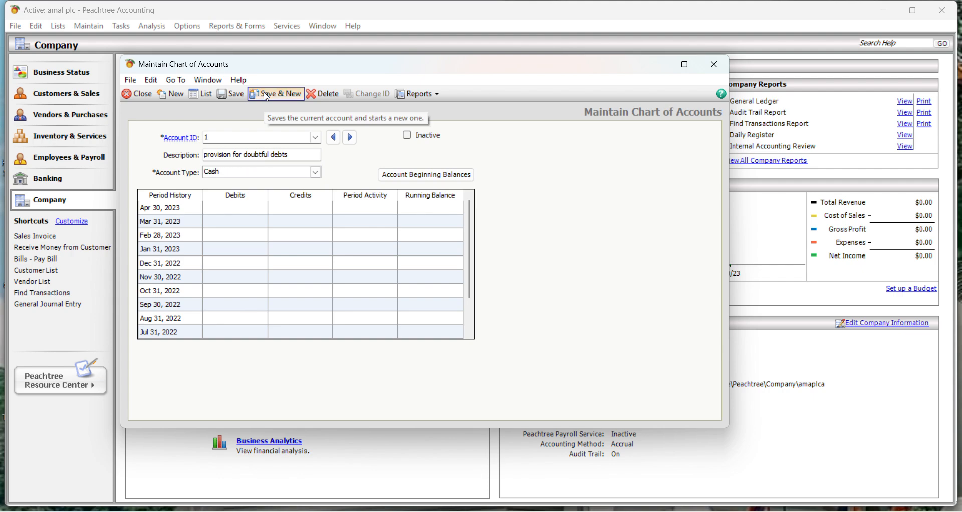
text(700)
key(Tab)
text(other recei)
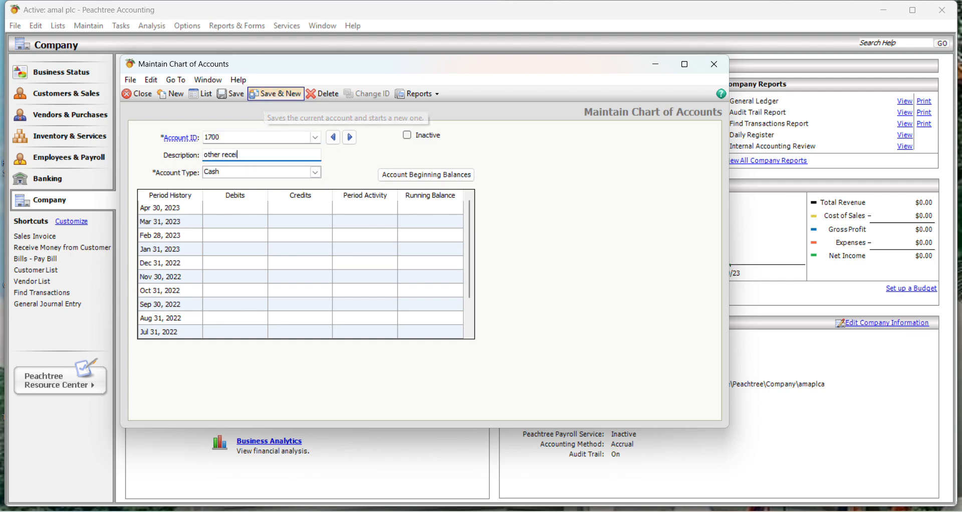
text(vables)
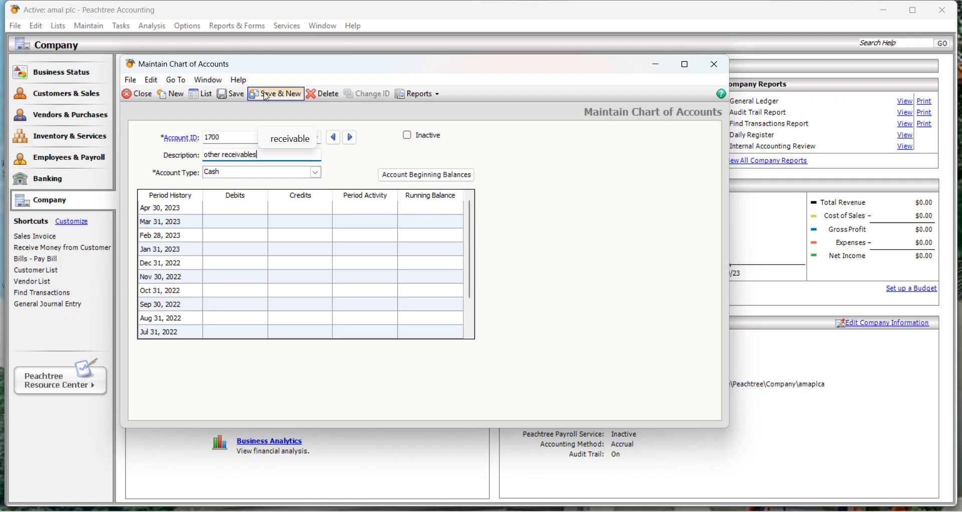
key(Tab)
key(alt+Down)
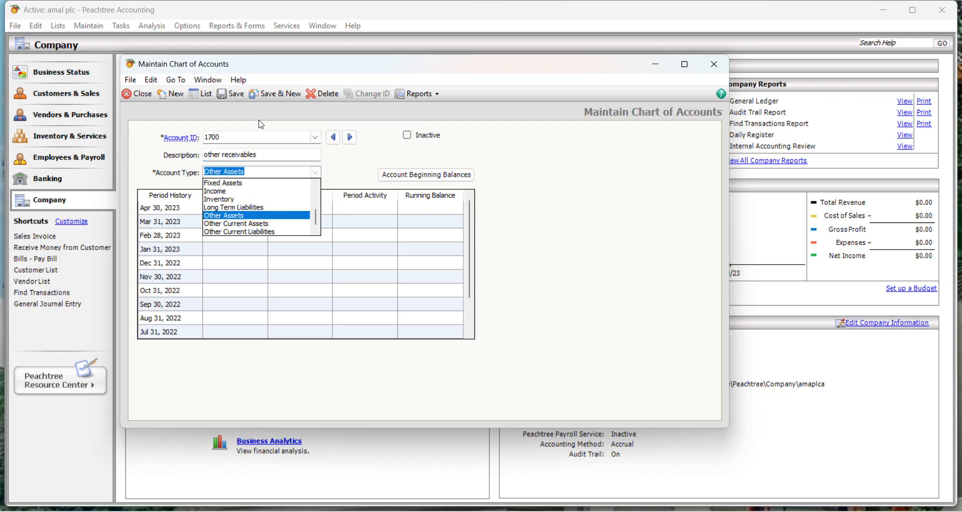
click(218, 228)
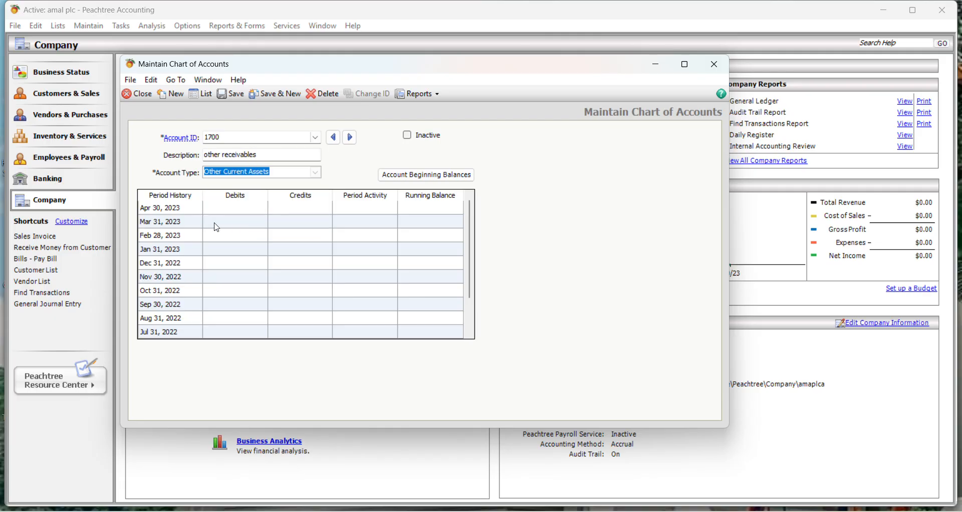
click(301, 98)
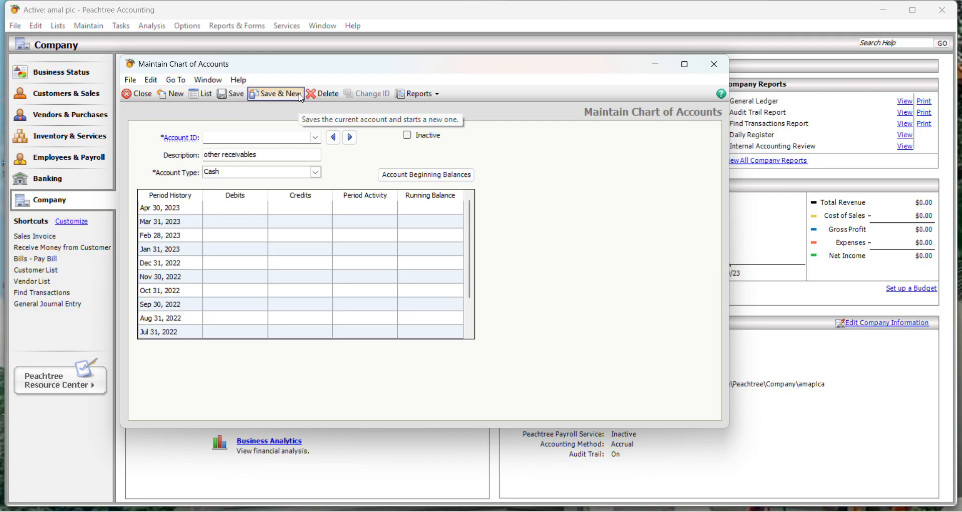
Create account 1800 with the description "other current assets" and type Other Current Assets, then save it and start a new record.
text(1800)
key(Tab)
text(o)
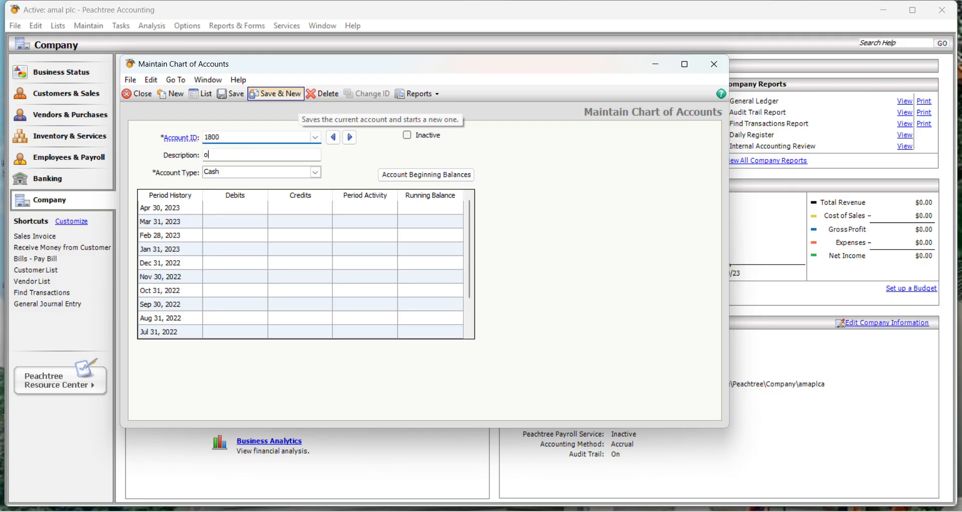
text(ther current a)
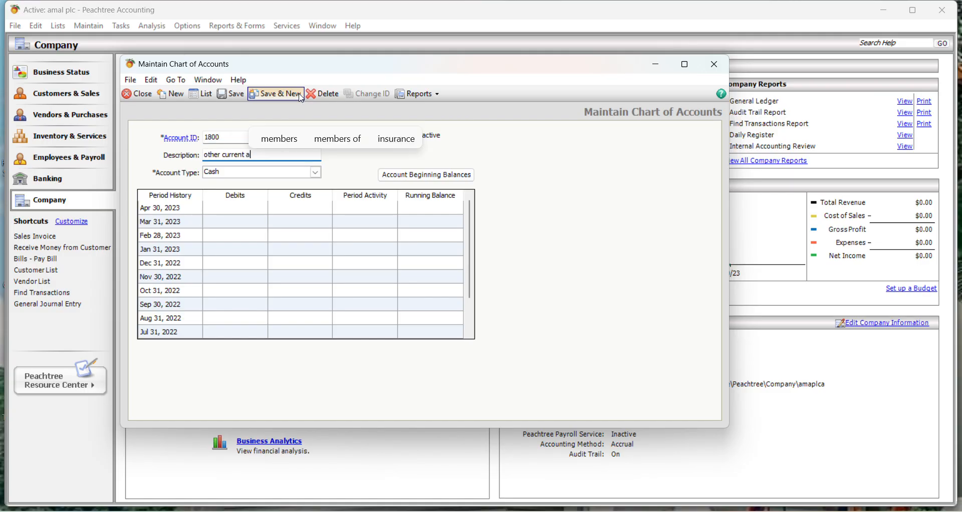
text(ssets)
key(Tab)
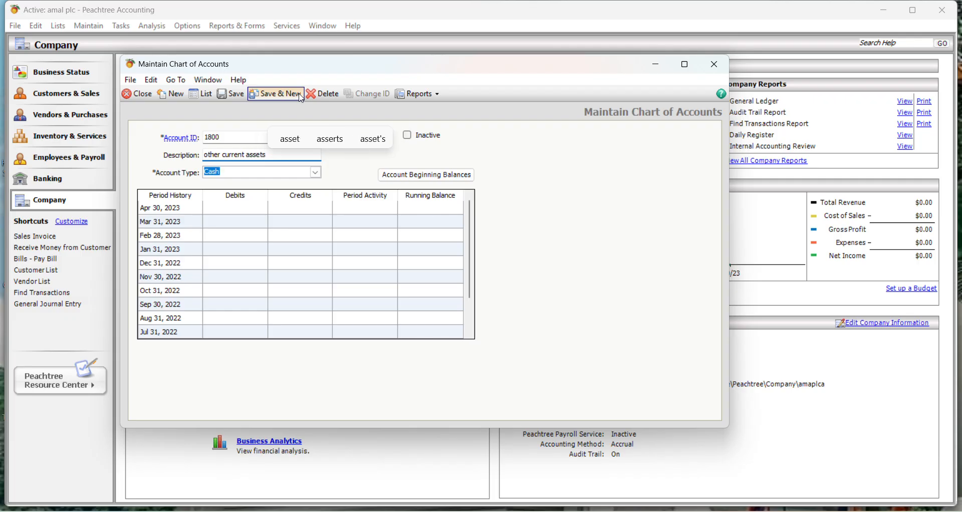
key(o)
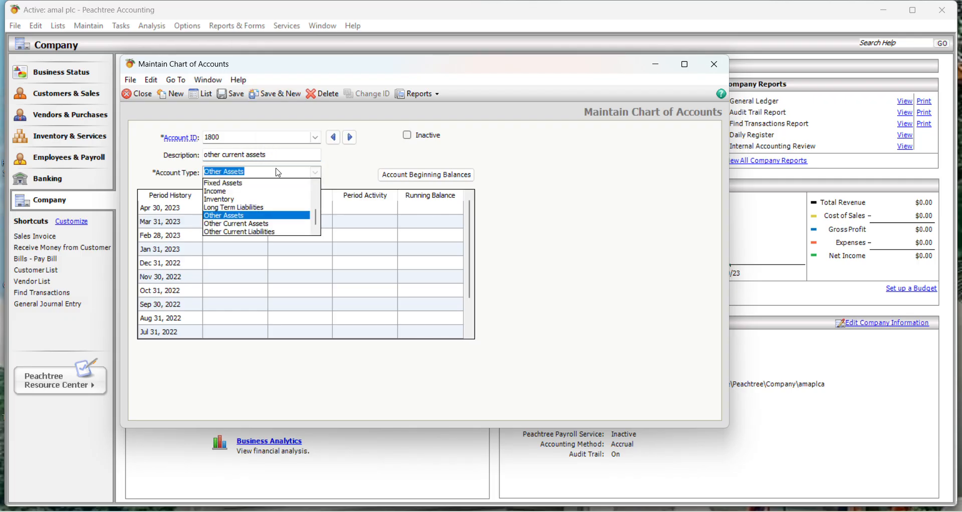
click(268, 224)
click(280, 94)
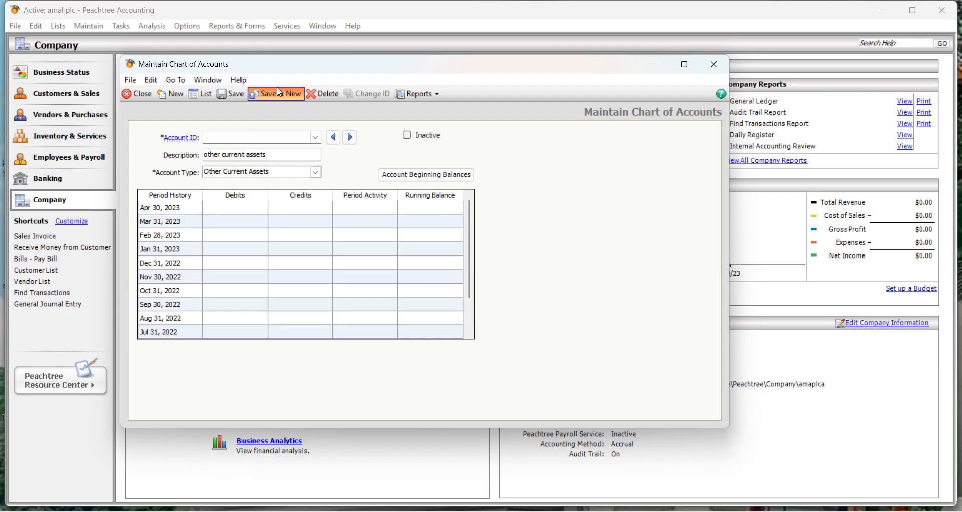
Create account 2000 with the description "land" and type Fixed Assets, then save it and start a new record.
text(2)
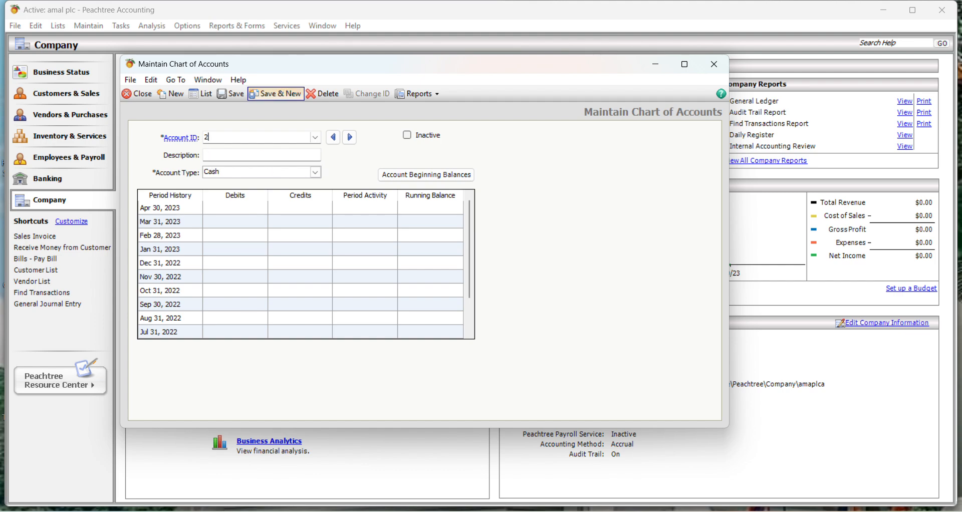
text(000)
key(Tab)
text(la)
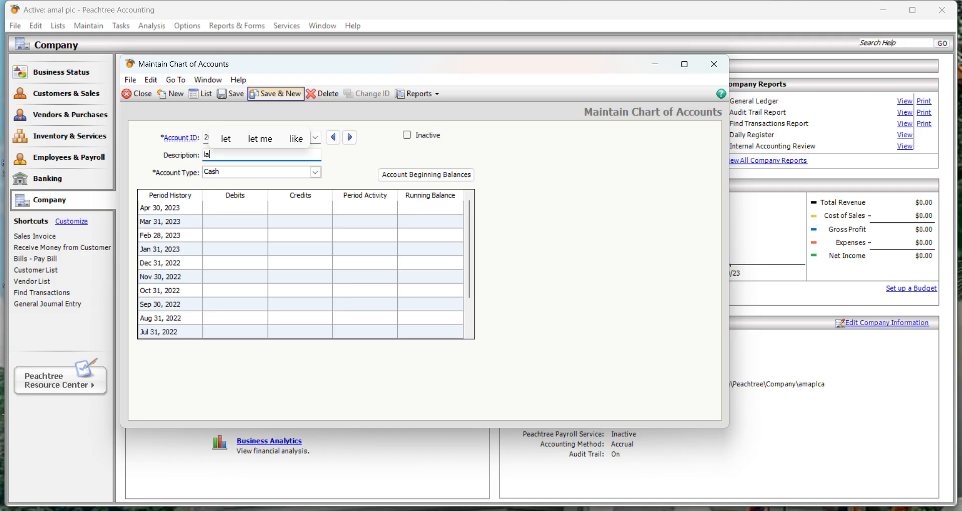
text(nd)
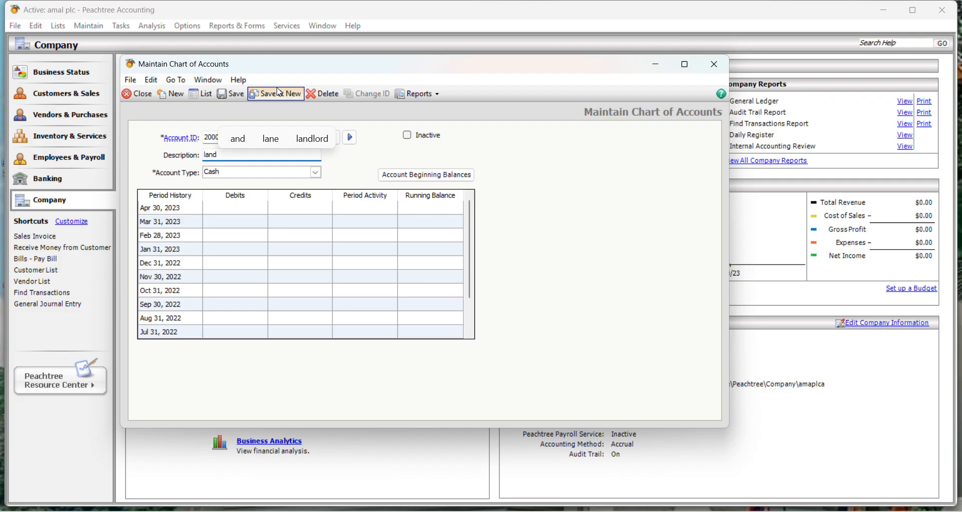
key(Tab)
text(f)
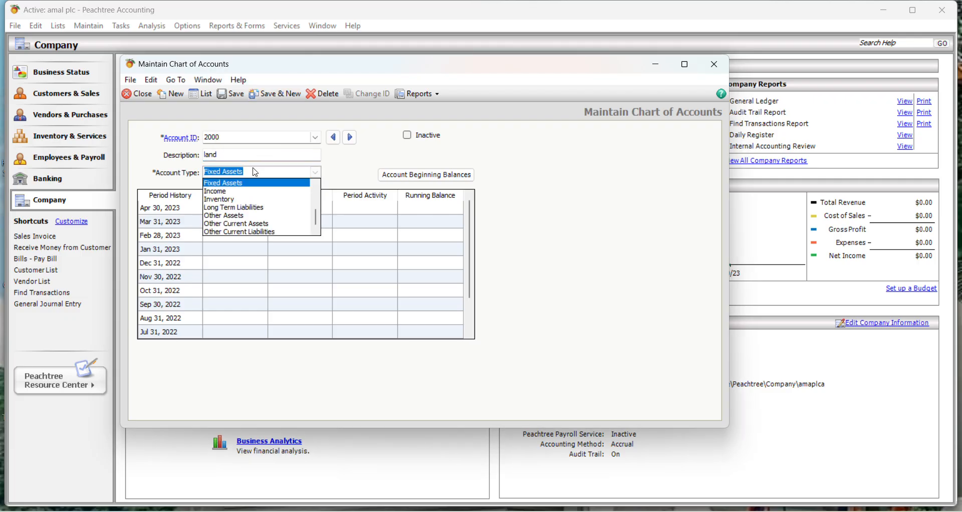
click(248, 184)
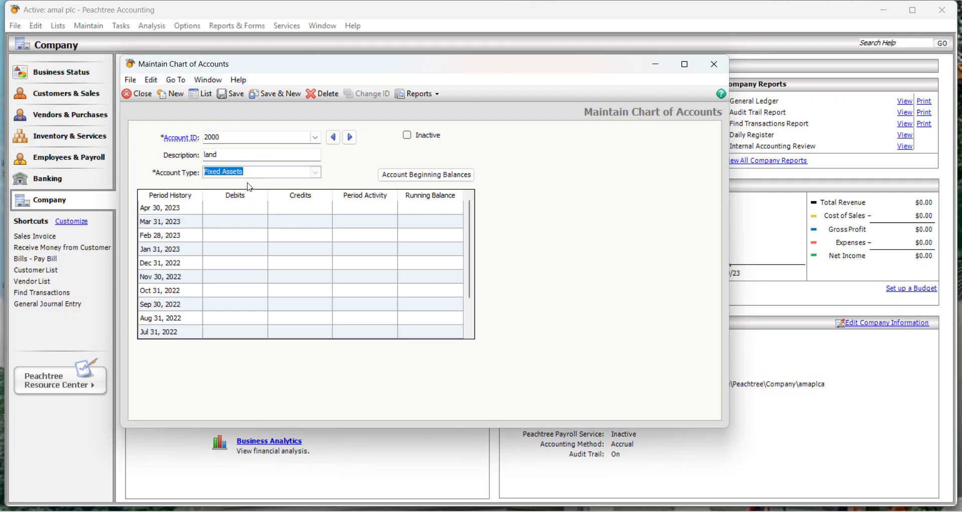
click(290, 96)
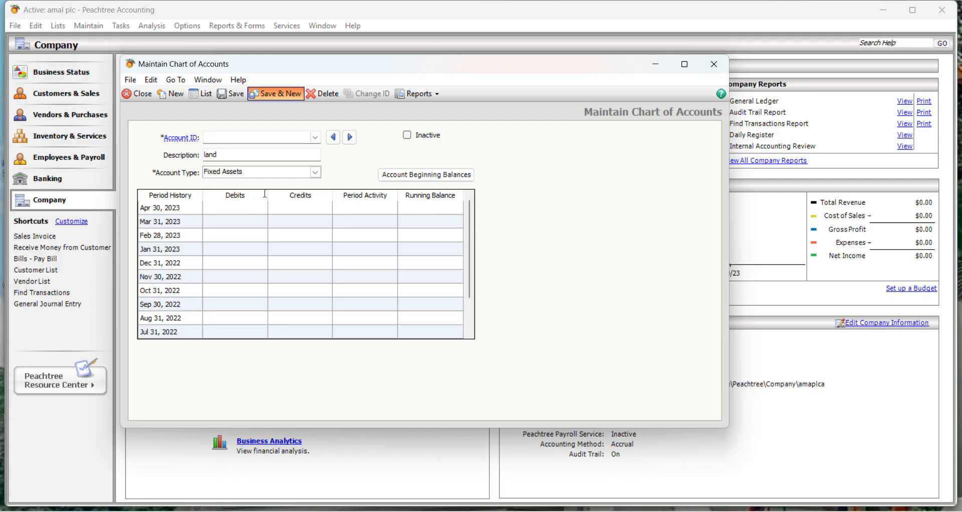
Create account 2100 with the description "building" and type Fixed Assets, then save it and start a new record.
text(2100)
key(Tab)
text(build)
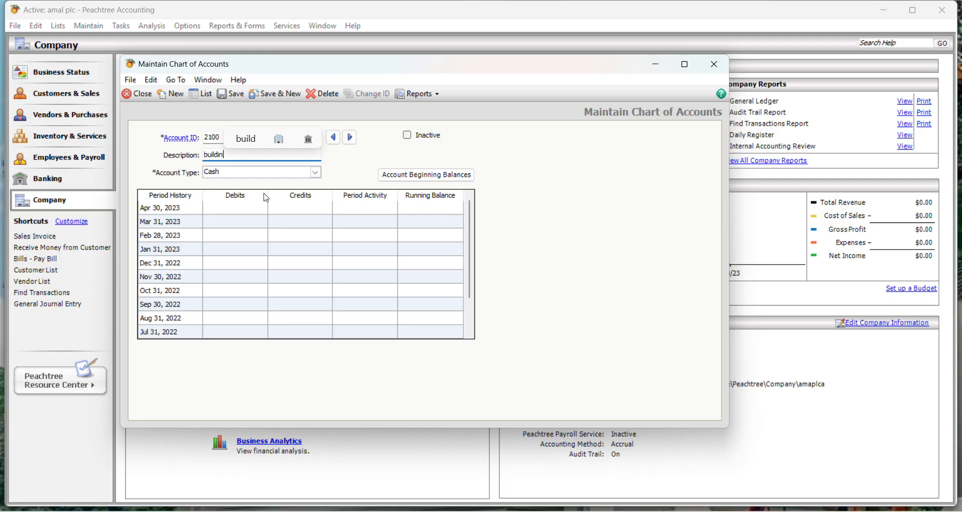
text(ing)
key(Tab)
text(fi)
key(Tab)
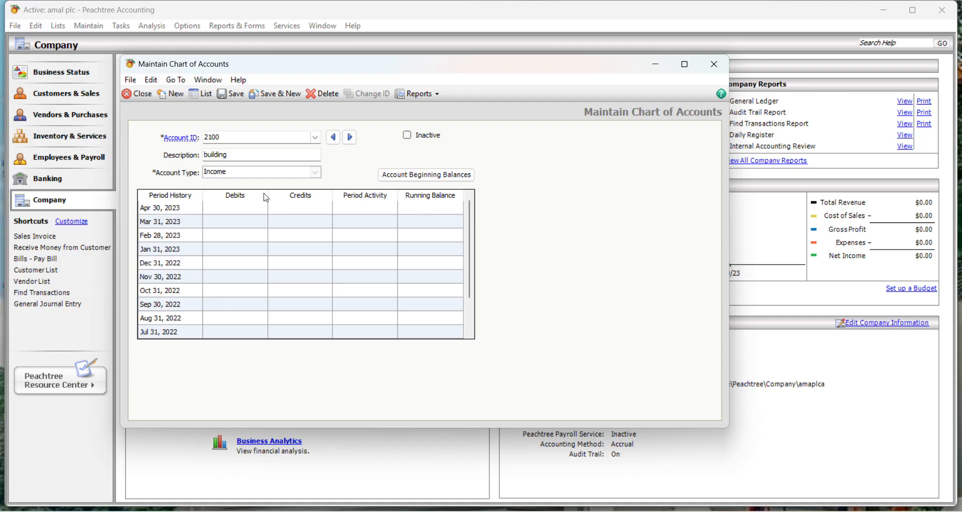
click(240, 175)
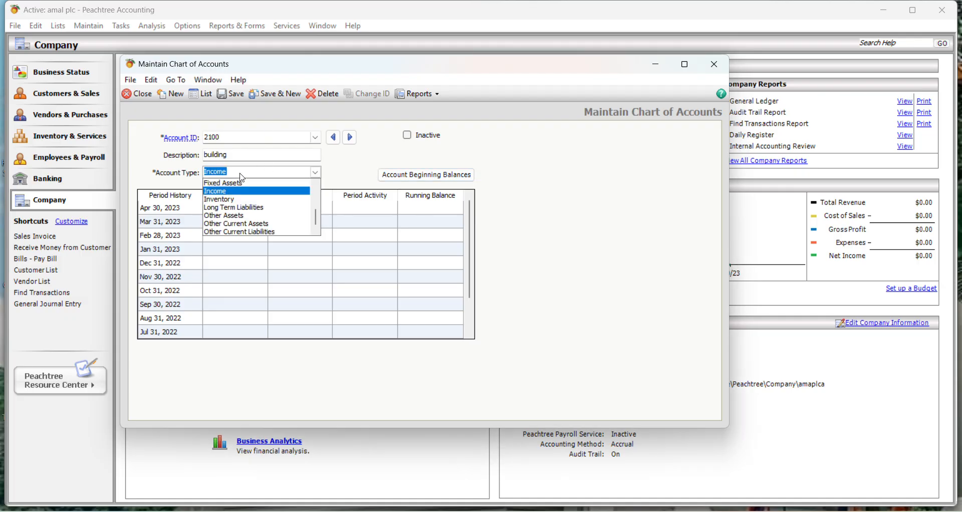
text(f)
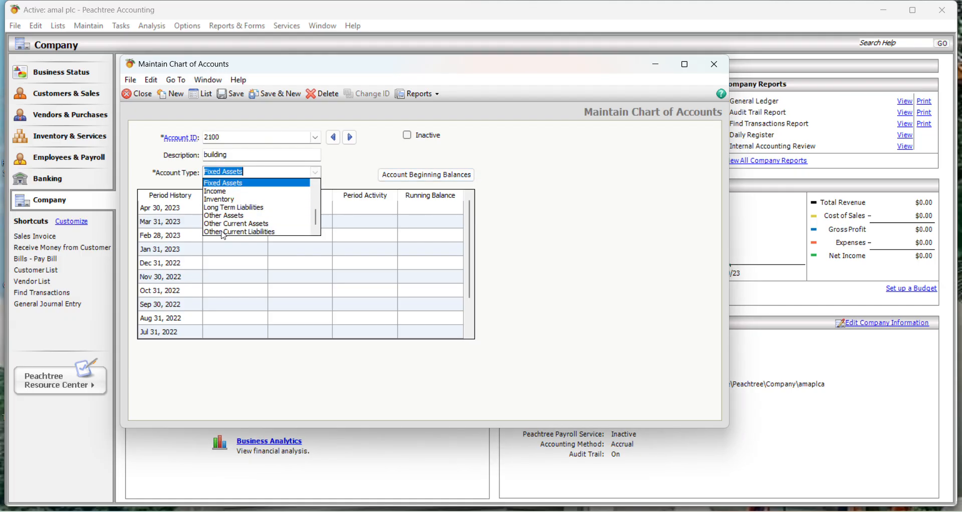
click(213, 184)
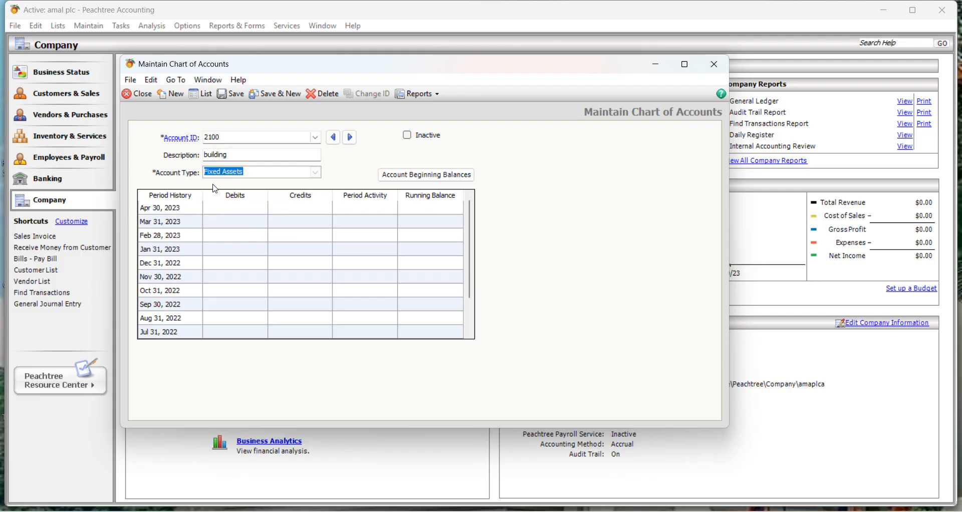
click(283, 96)
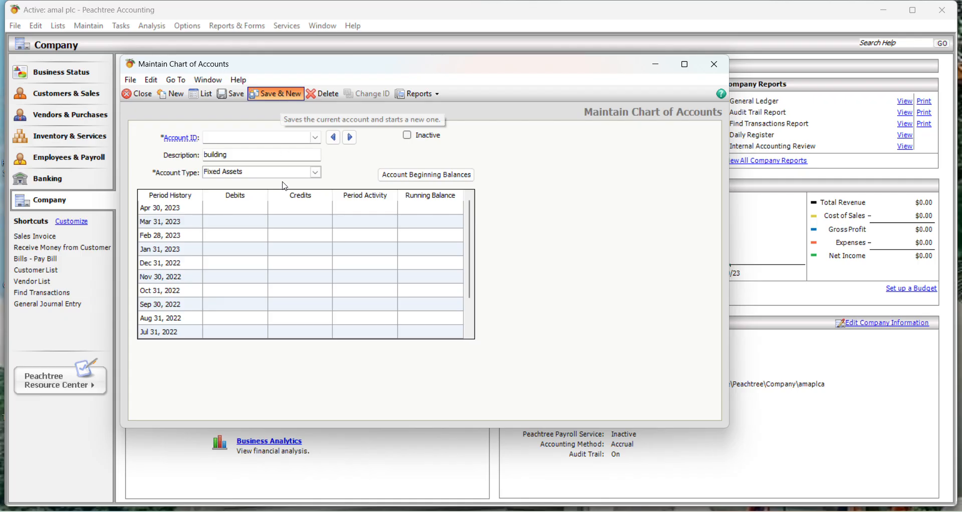
Create account 2150 with the description "acc.dep-building" and type Accumulated Depreciation, then save it and start a new record.
text(2150)
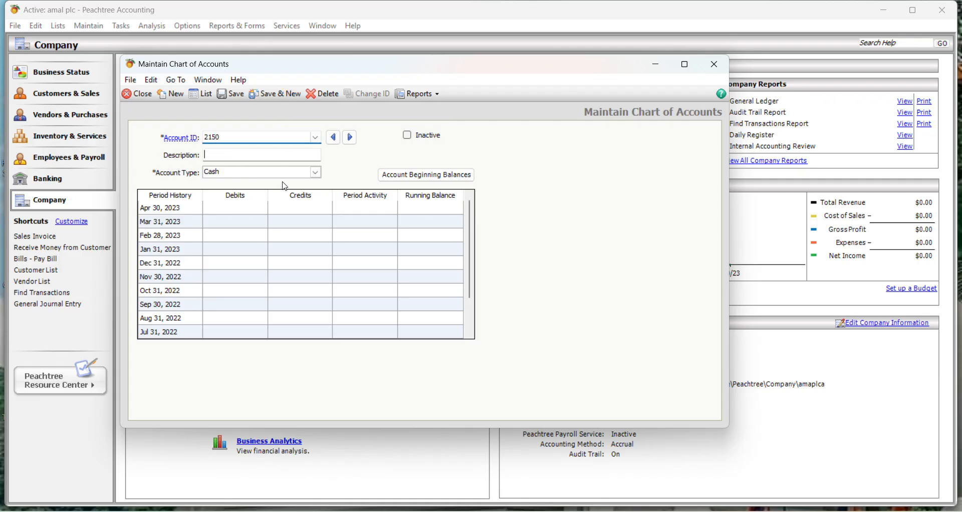
text(acc)
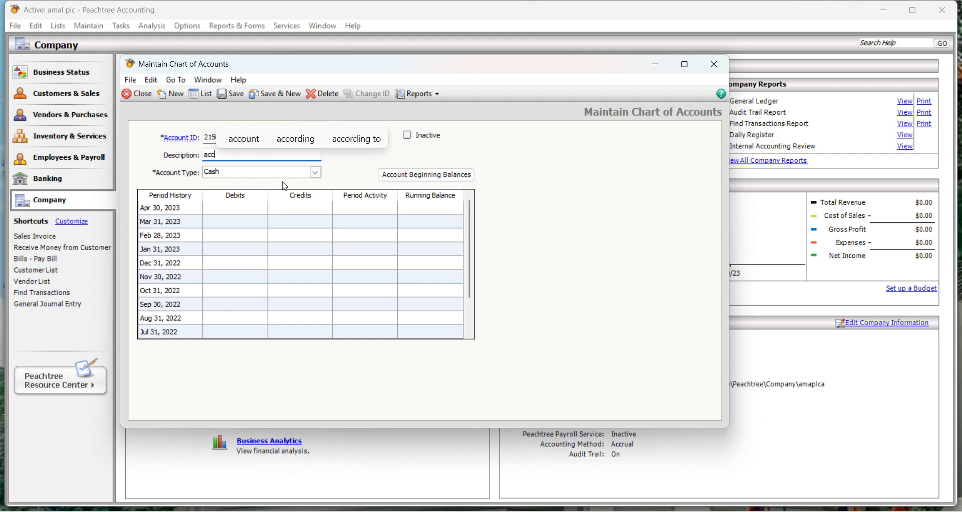
text(.dep-)
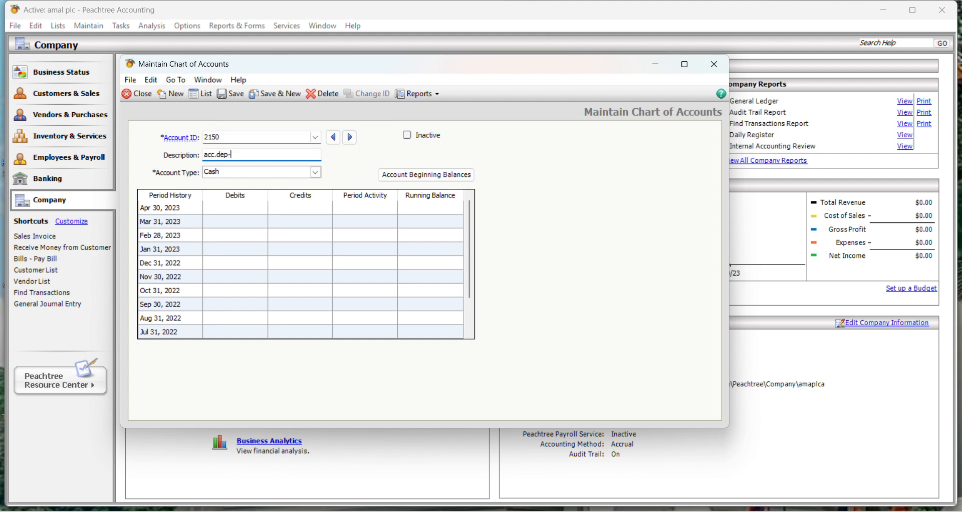
text(building)
click(315, 172)
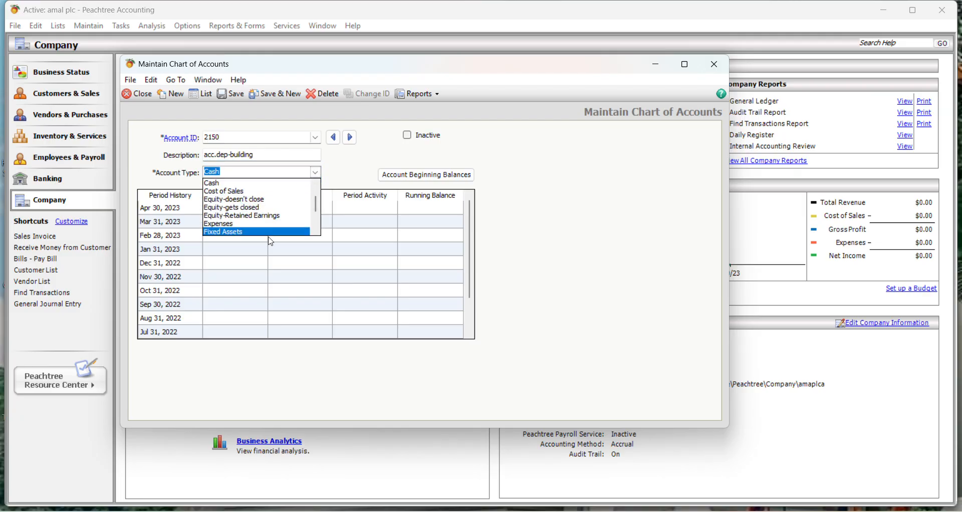
scroll(276, 231, up, 1)
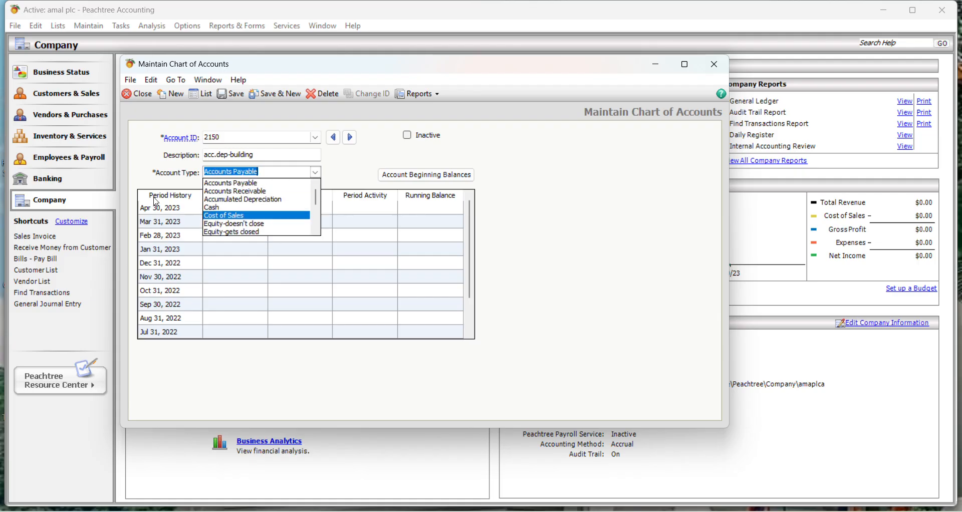
click(239, 200)
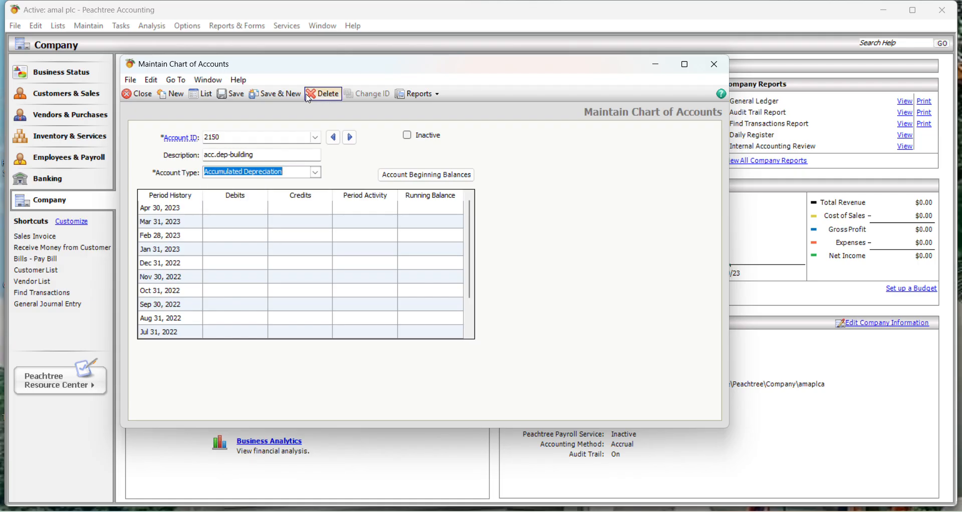
click(269, 95)
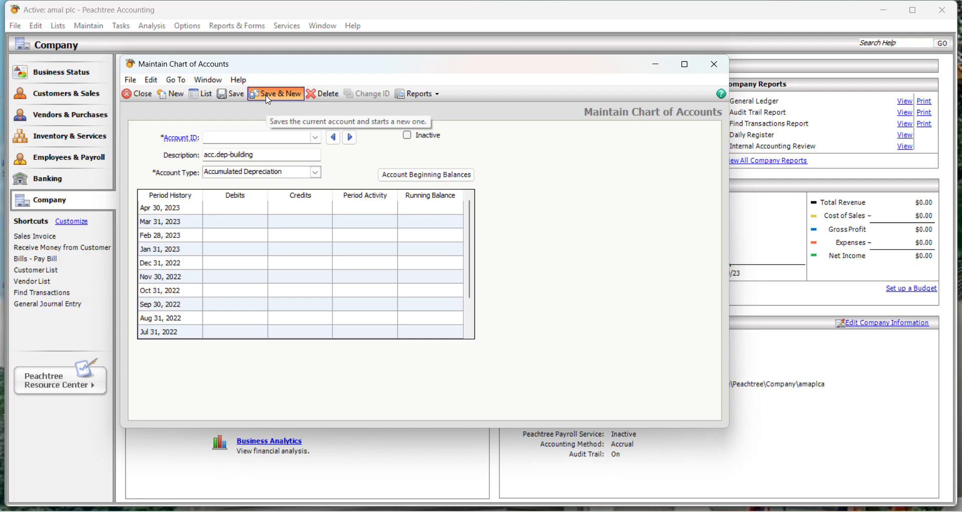
Create account 2200 with the description "furniture" and type Fixed Assets, then save it and start a new record.
text(22)
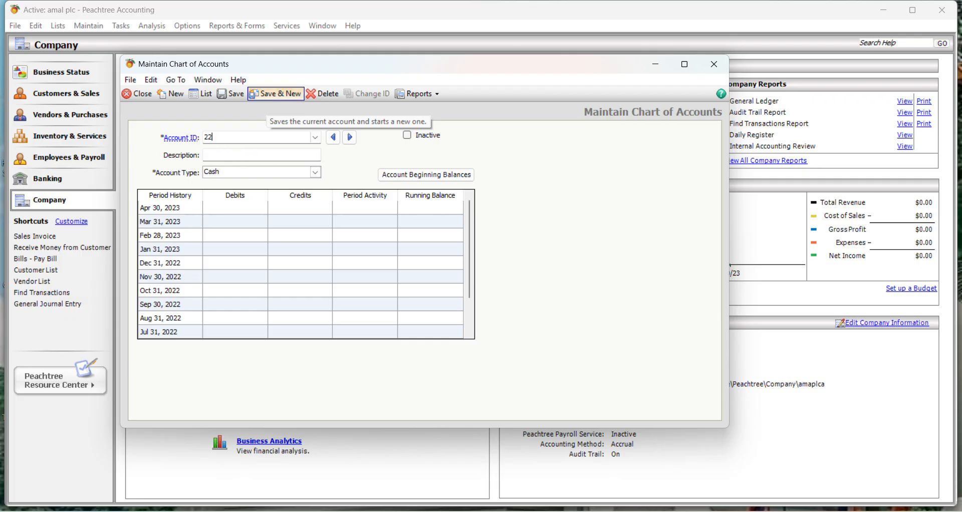
text(00)
key(Tab)
text(furnitur)
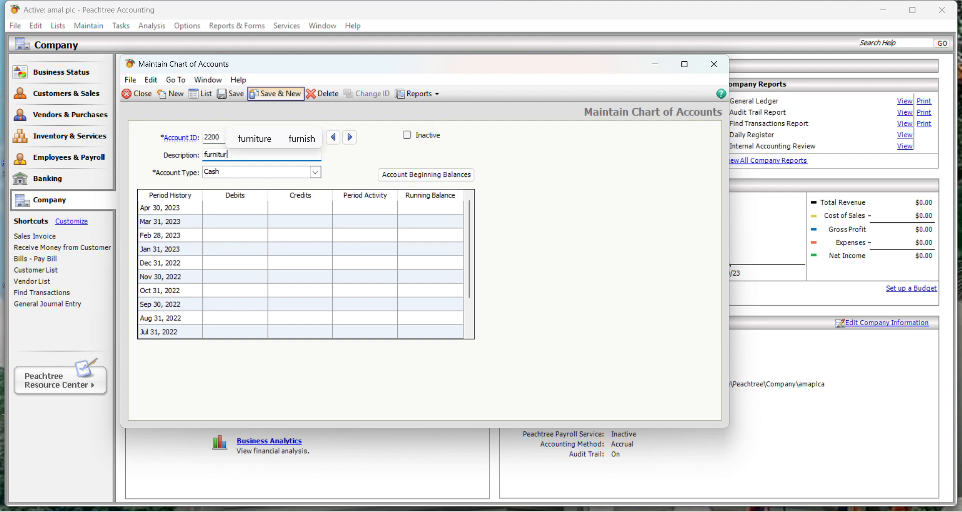
text(e)
key(Tab)
text(f)
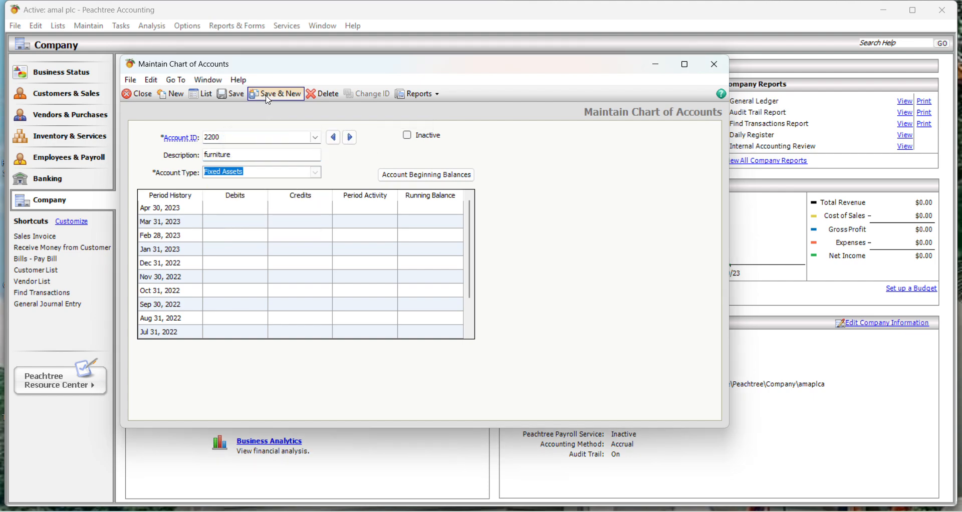
click(269, 99)
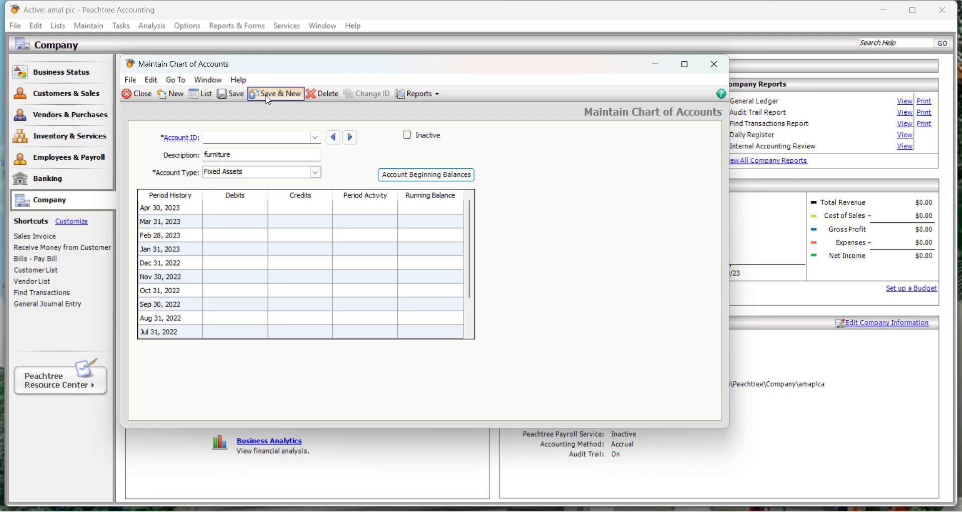
Enter the new account's ID as 2250 and its description as "acc.dep-furniture".
text(2250acc.dep-)
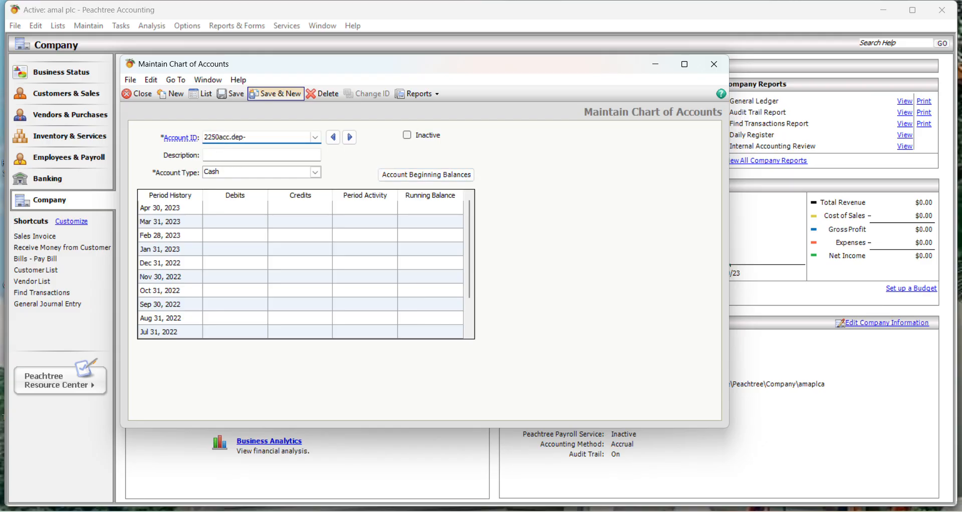
text(fur)
key(Tab)
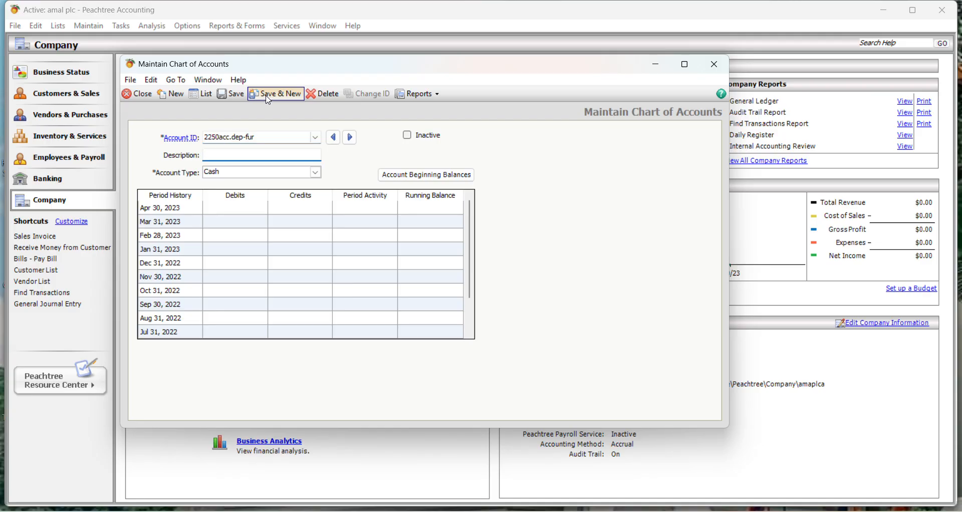
click(259, 136)
key(BackSpace)
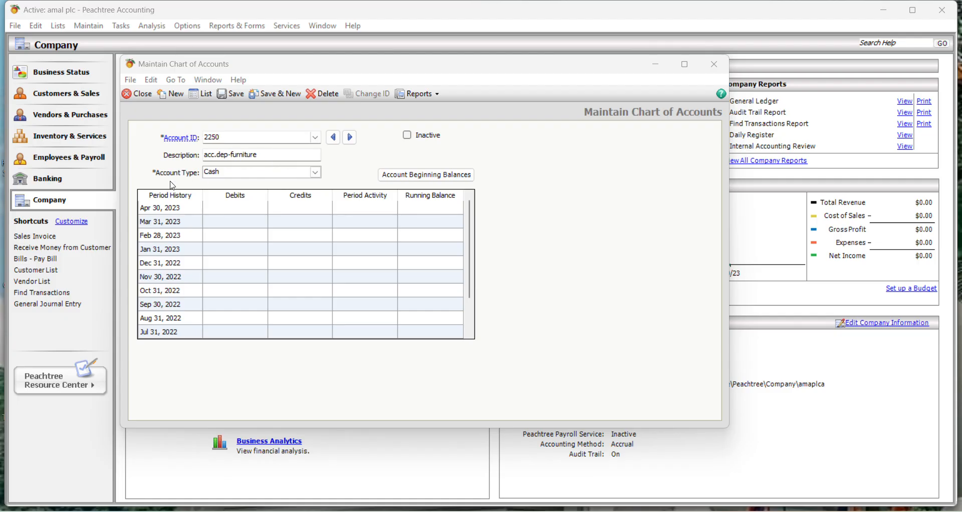
Set account 2250's type to Accumulated Depreciation, then save it and start a new record.
click(316, 172)
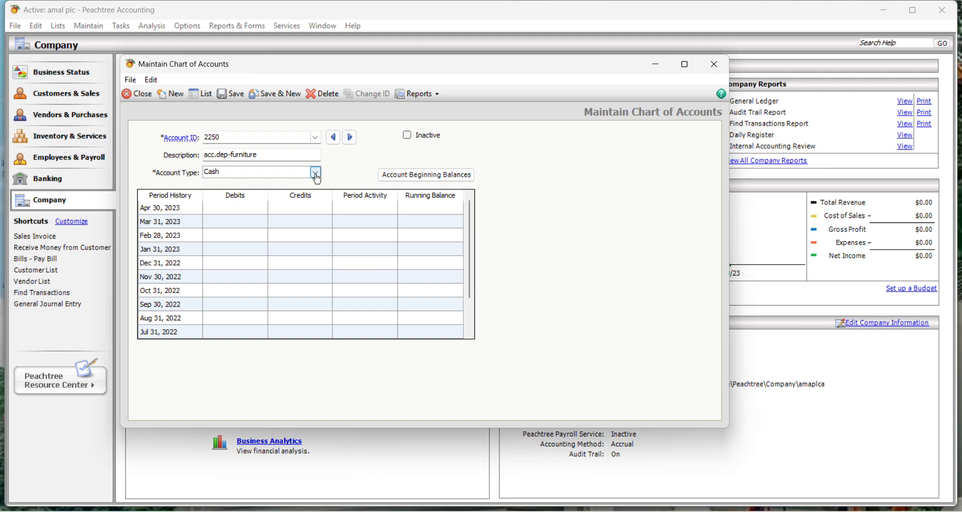
scroll(315, 181, up, 3)
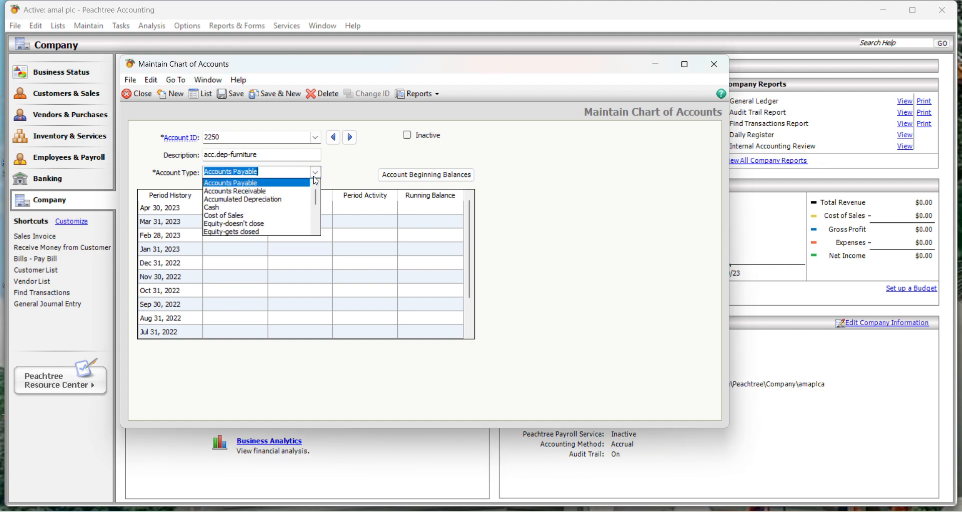
click(245, 200)
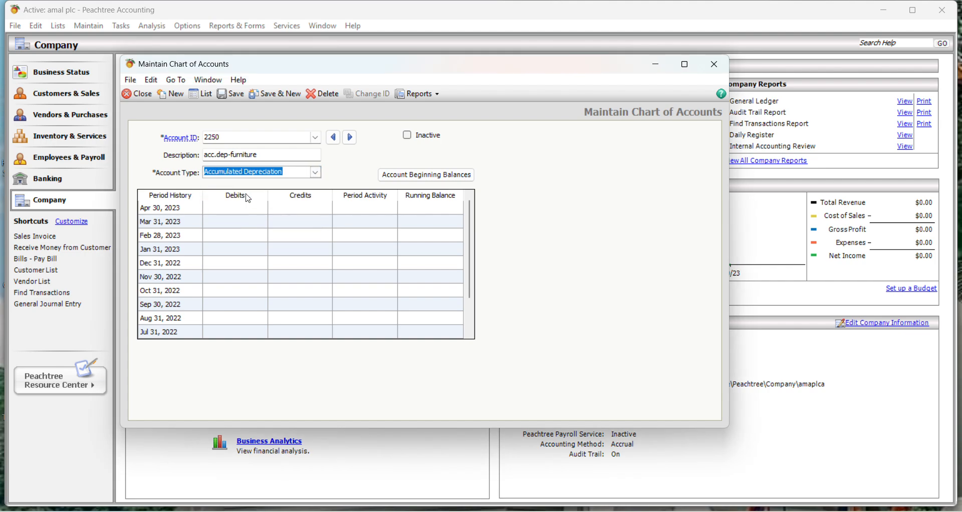
click(285, 99)
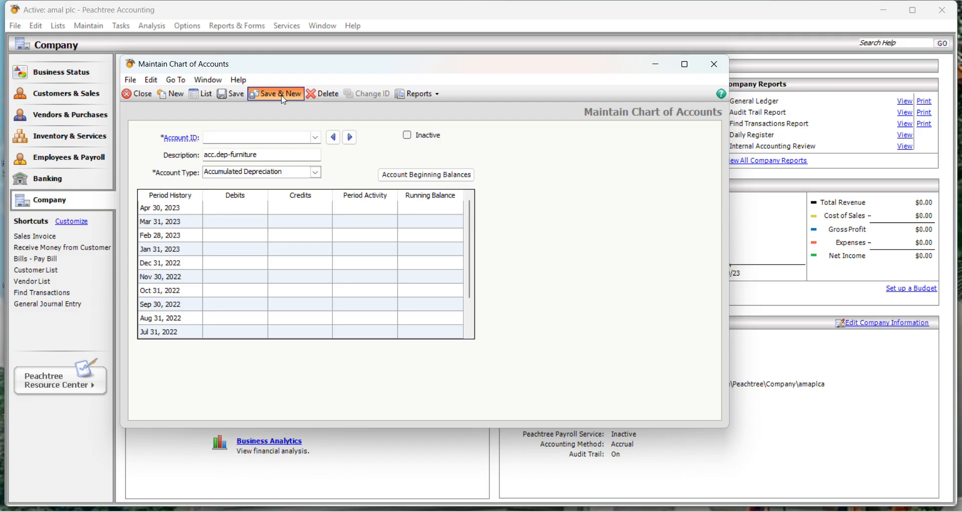
click(284, 96)
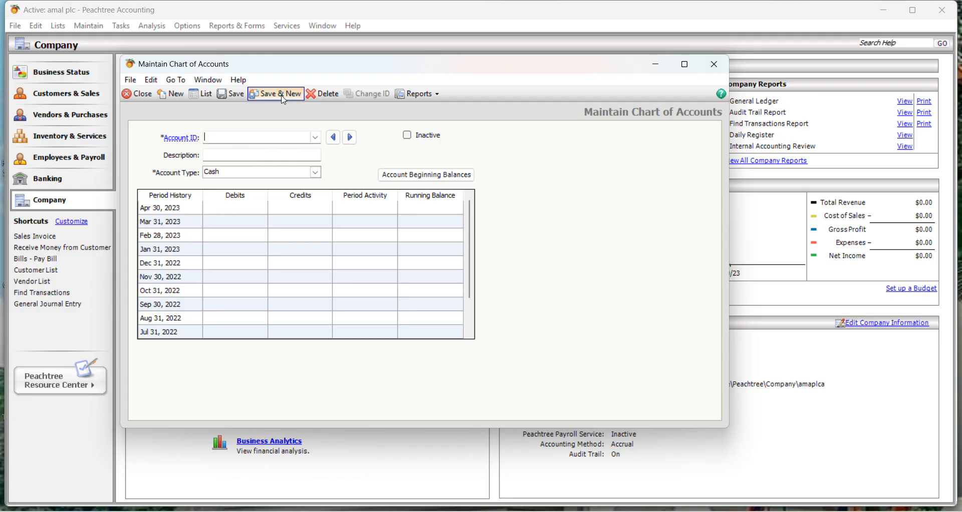
Create account 2300 with the description "equipment" and type Fixed Assets, then save it and start a new record.
text(23)
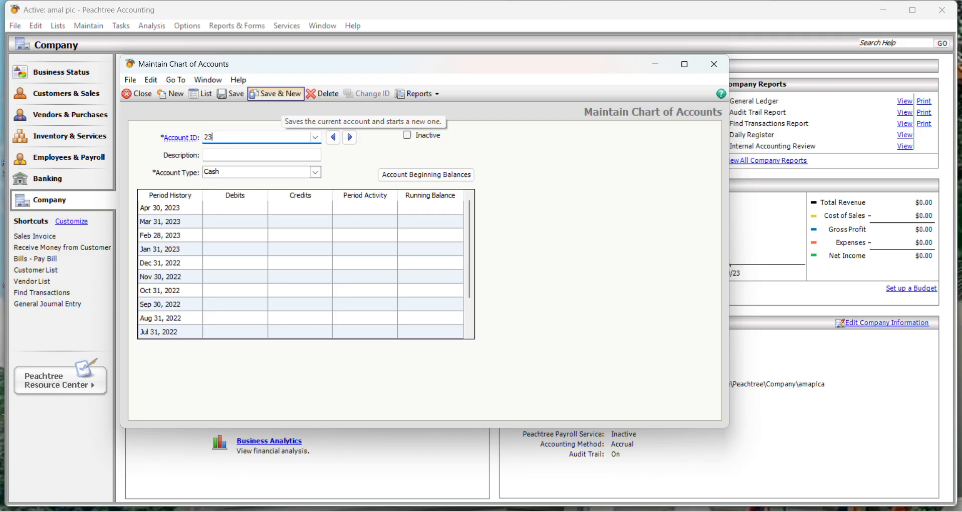
text(00)
text(equipm)
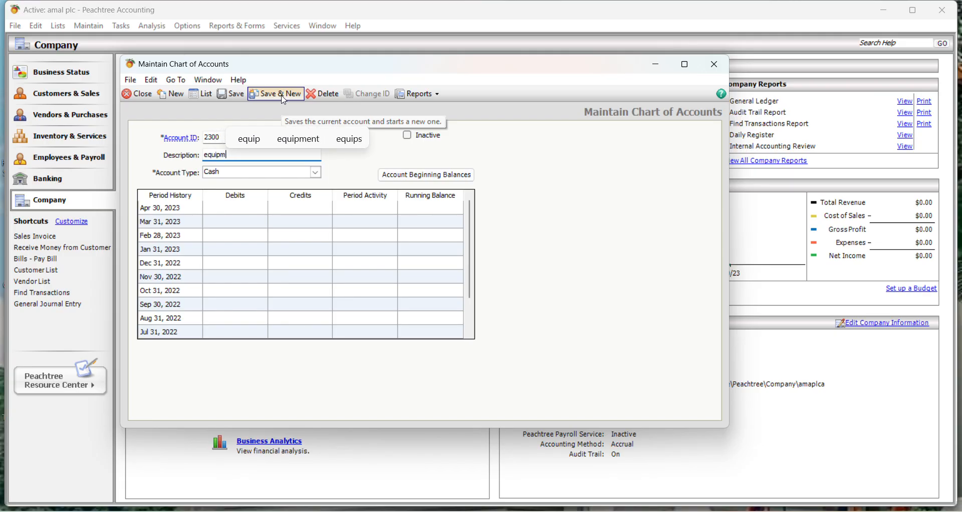
text(ent)
key(Tab)
key(f)
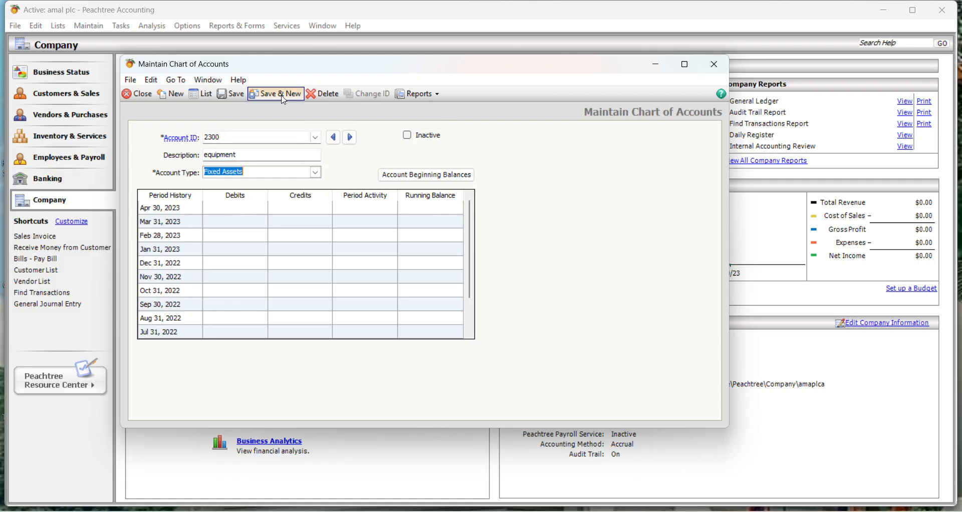
click(283, 100)
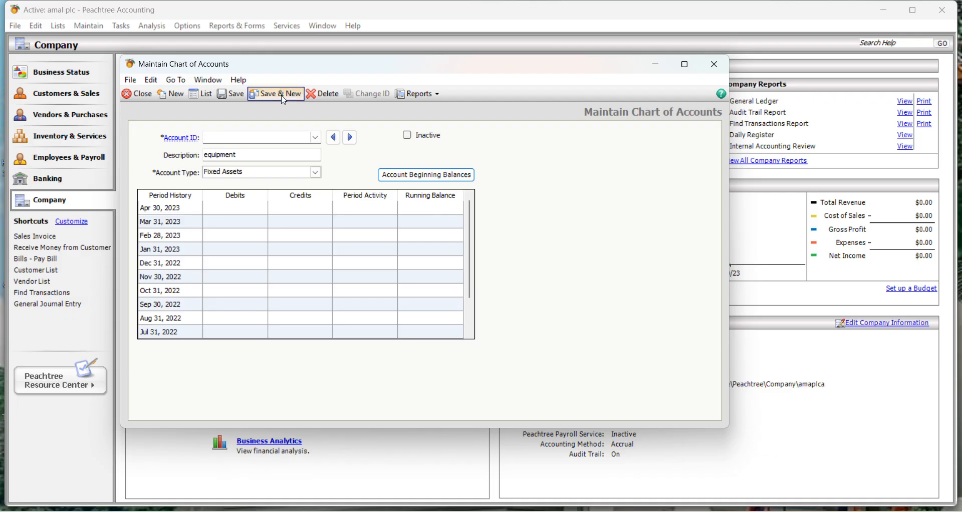
Enter the new account's ID as 2350 and its description as "acc.dep-equipment".
text(2350)
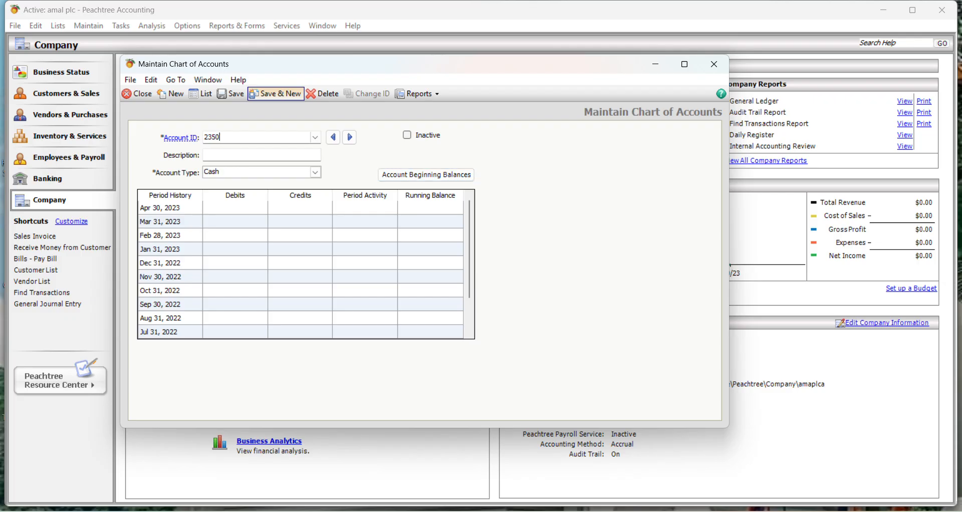
key(Tab)
text(acc)
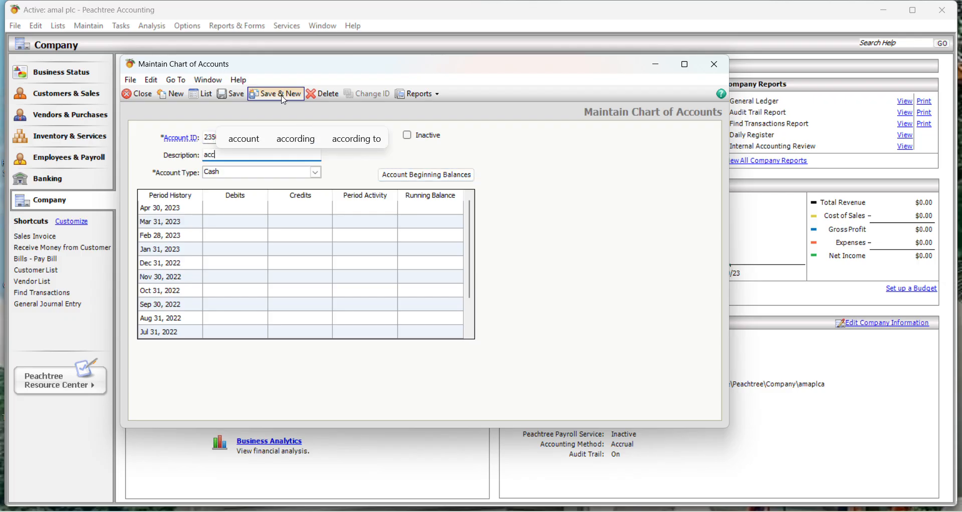
text(.dep)
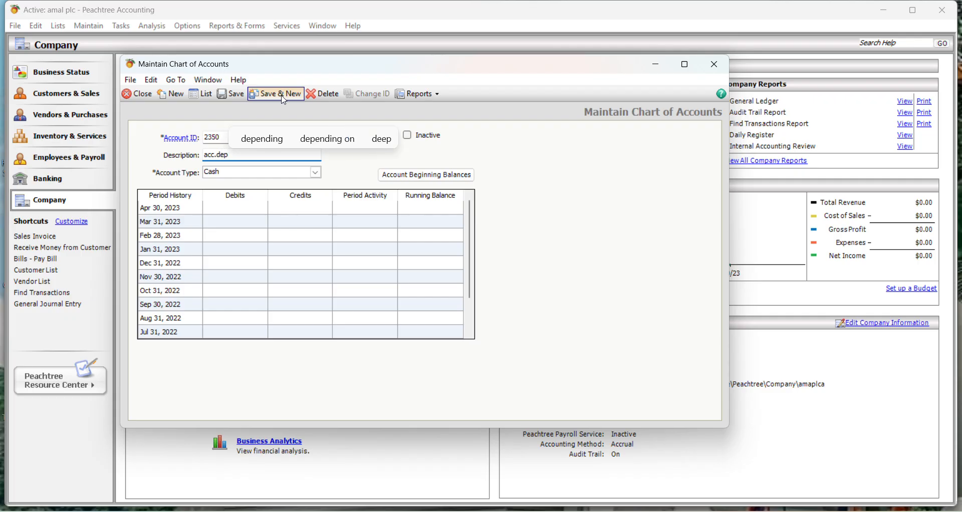
text(-)
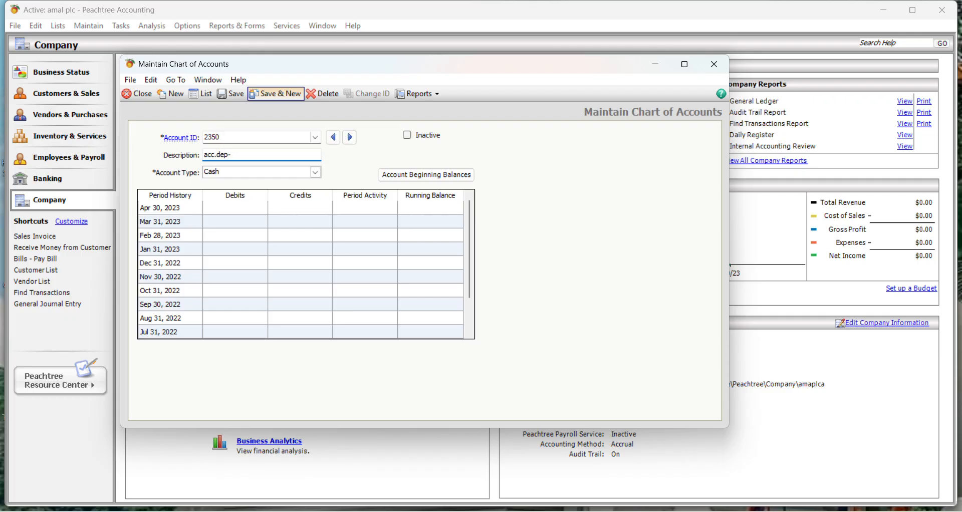
text(q)
key(BackSpace)
text(equipment)
Set account 2350's type to Accumulated Depreciation, then save it and start a new record.
key(Tab)
text(acc)
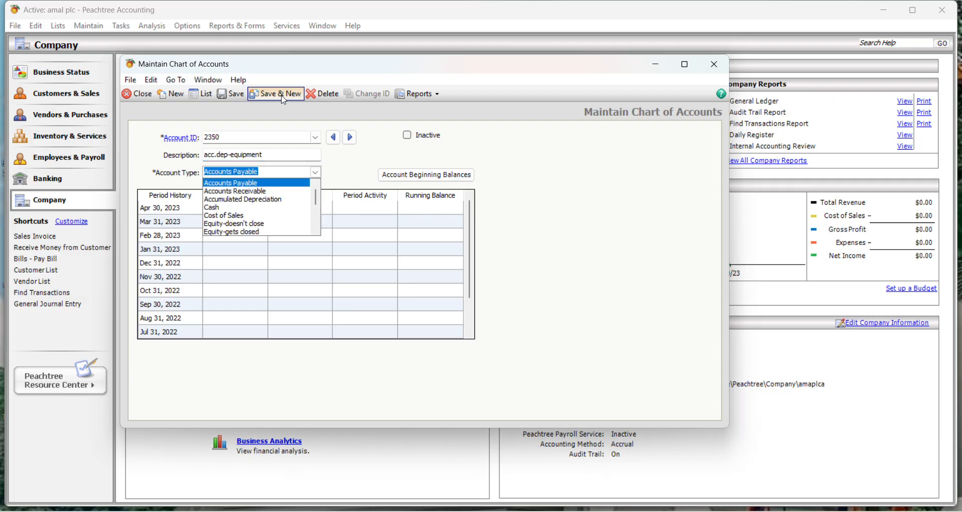
click(250, 193)
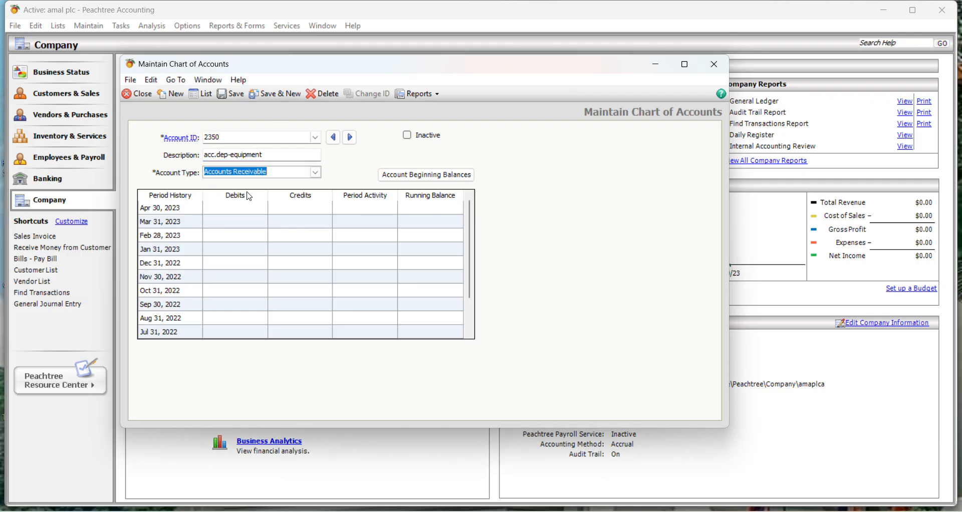
click(266, 199)
click(277, 94)
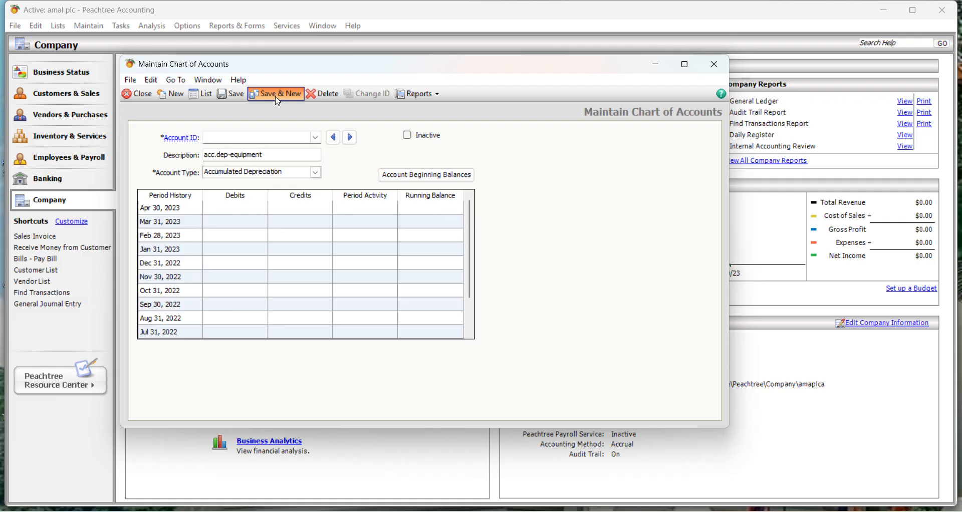
Create and save account 2400 with the description "motor vehicle" and type Fixed Assets, then check the saved record and start a new one.
text(2400)
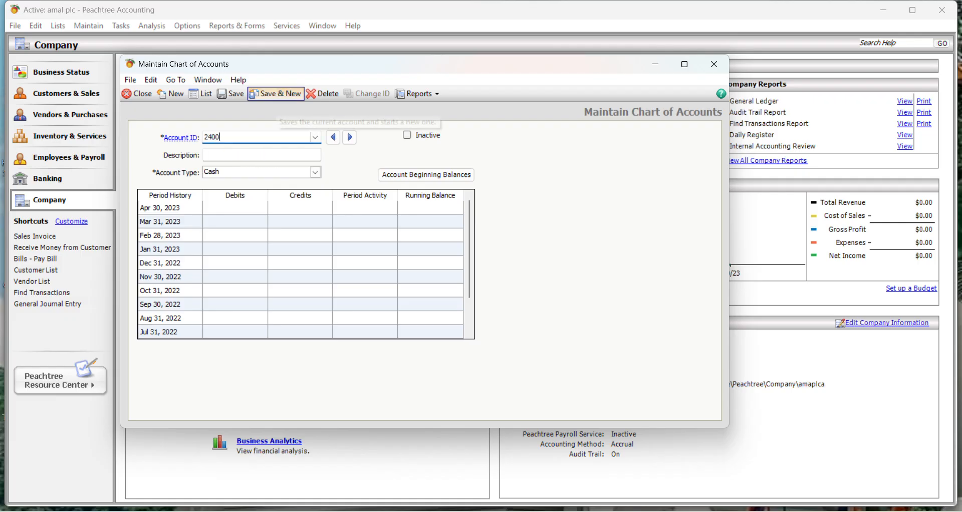
key(Tab)
text(motor vehicle)
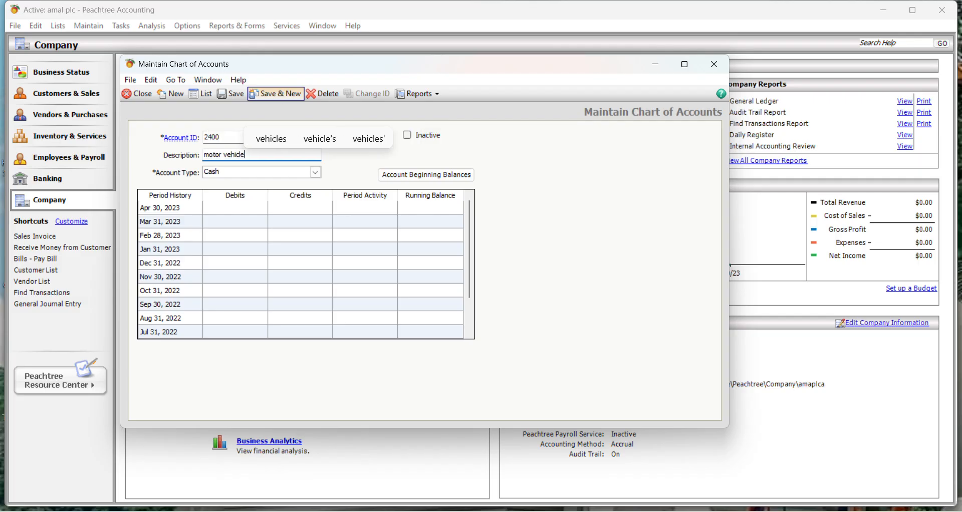
key(Tab)
text(f)
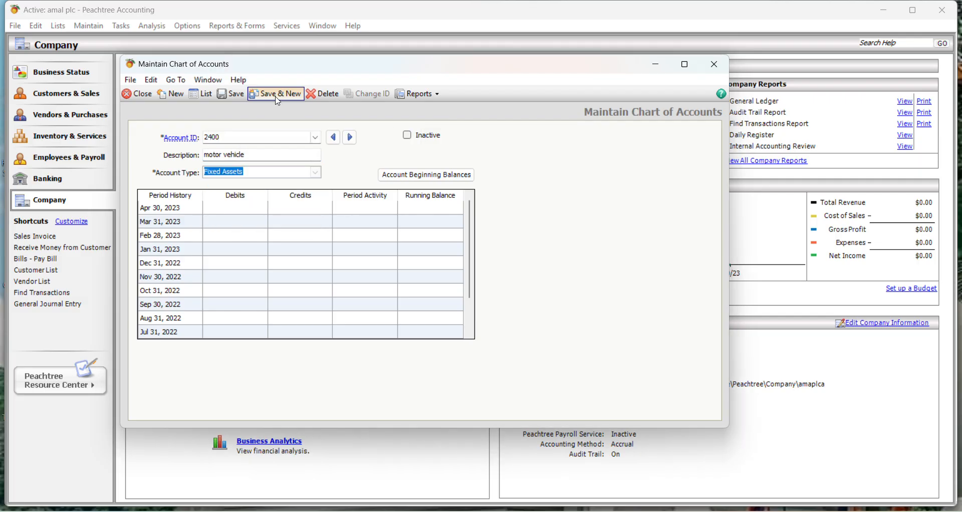
click(278, 101)
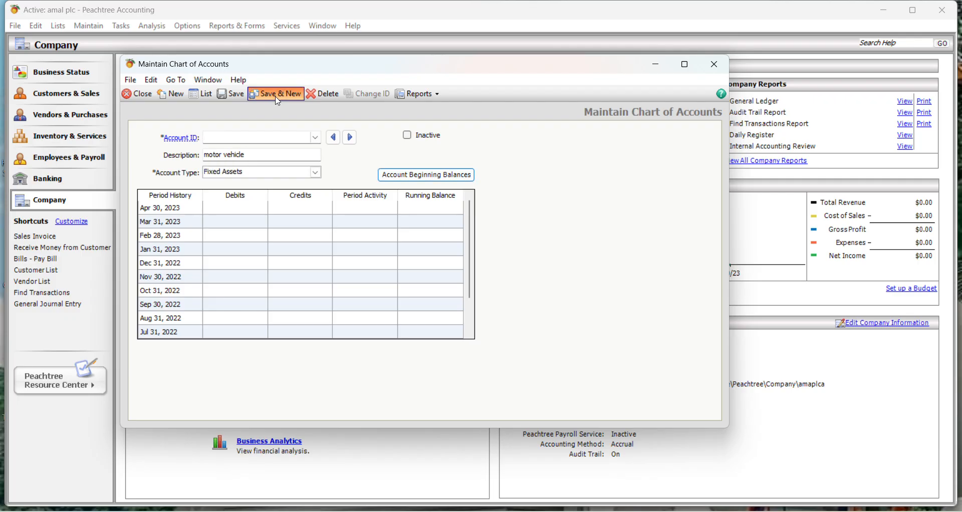
click(278, 101)
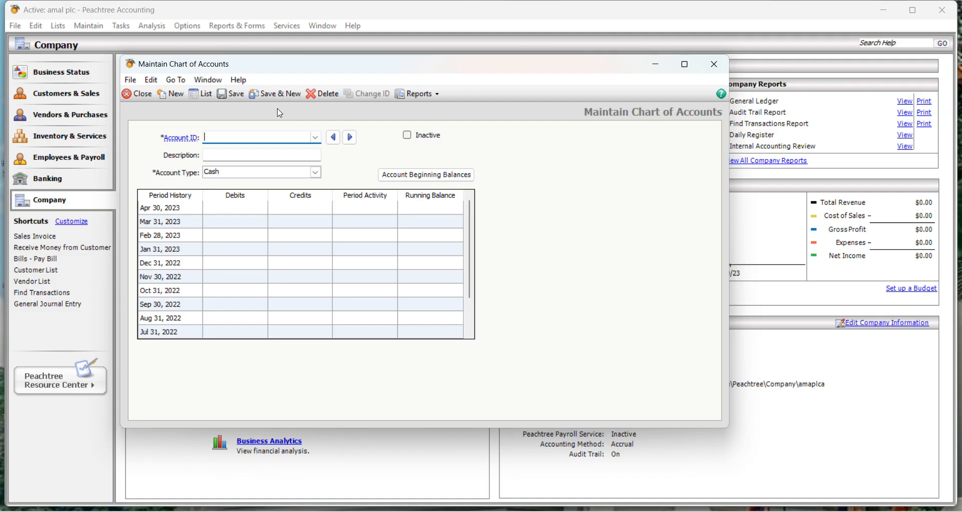
click(333, 137)
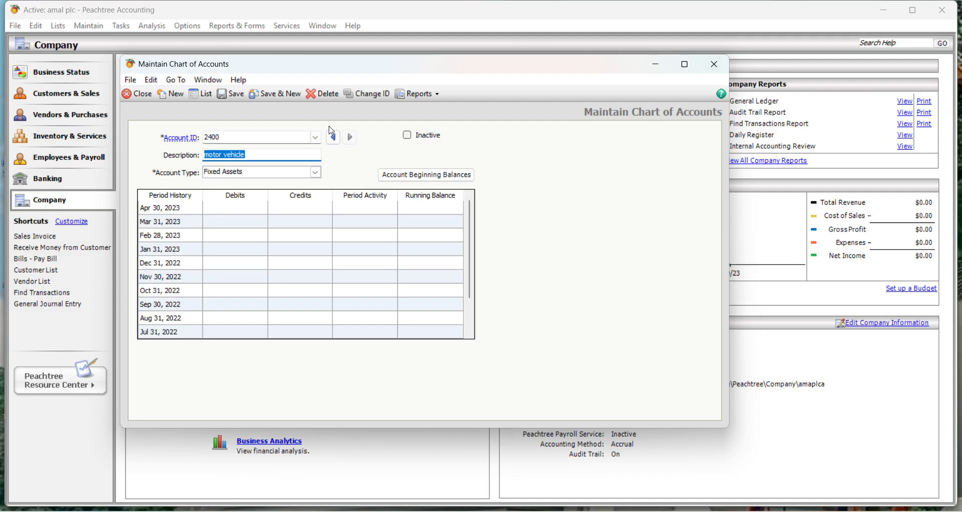
click(275, 94)
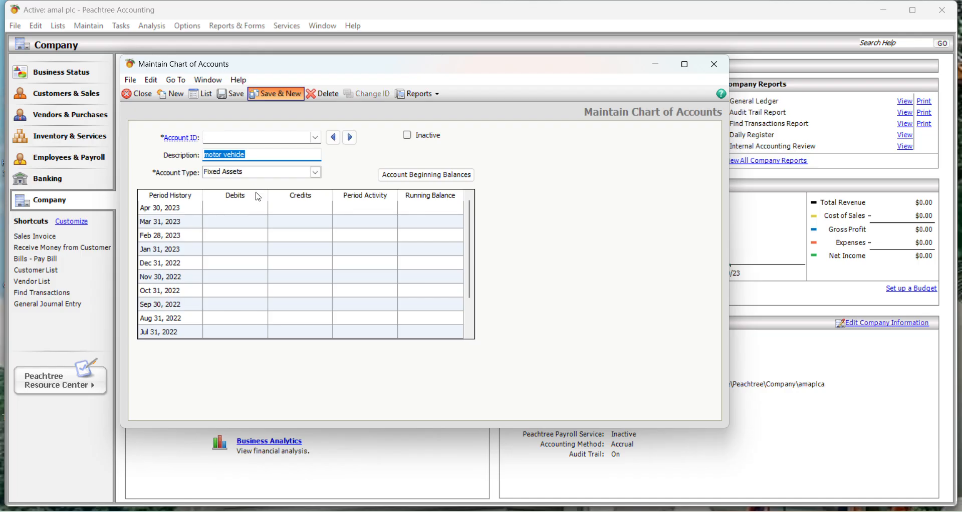
Enter the new account's ID as 2450 and its description as "acc.dep-motor vehicle".
text(2450)
key(Tab)
text(ac)
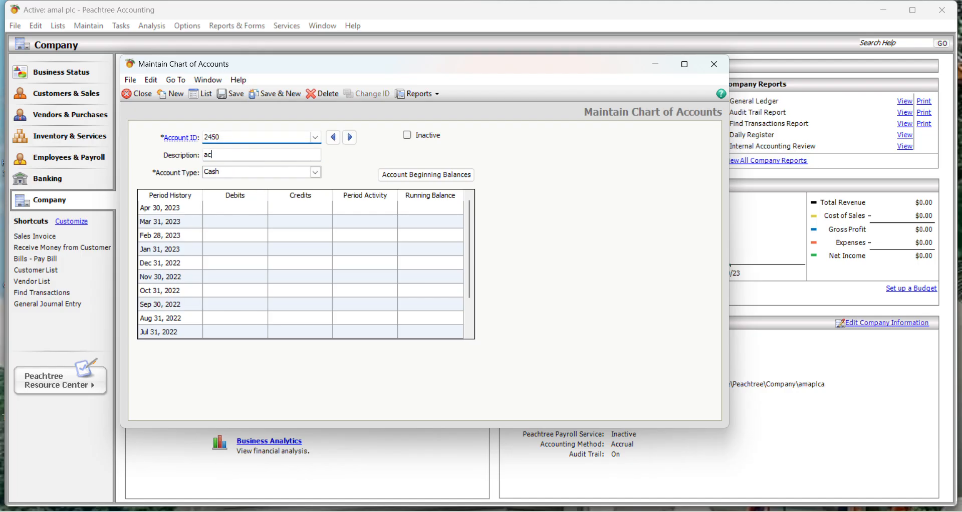
text(c.de)
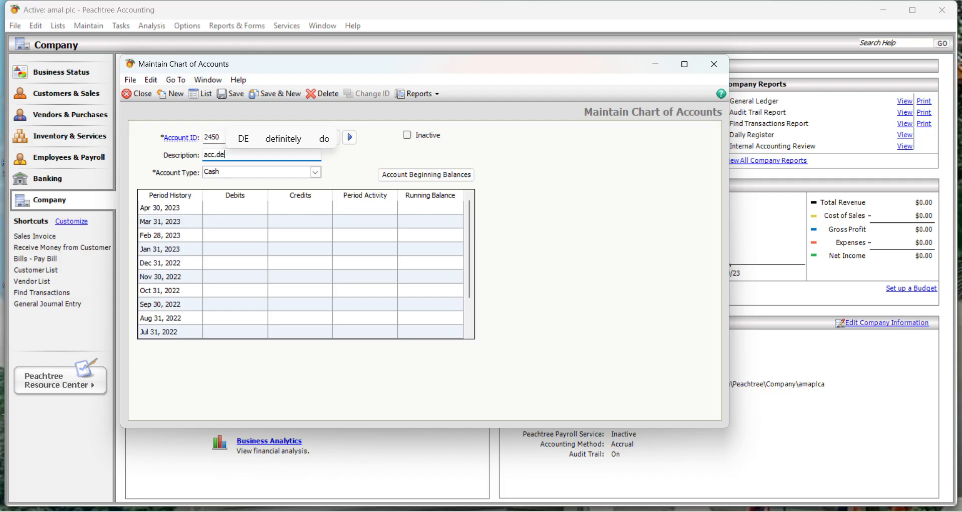
text(p-motor )
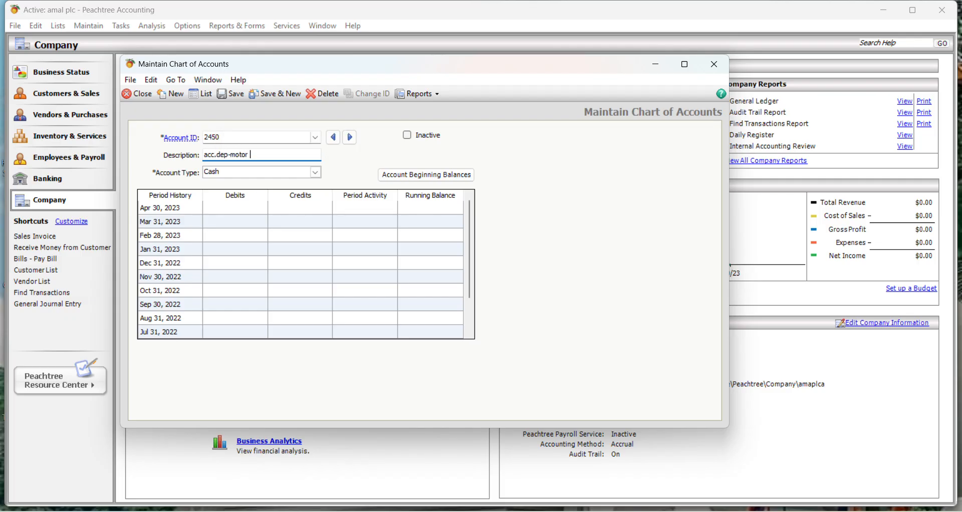
text(vehicle)
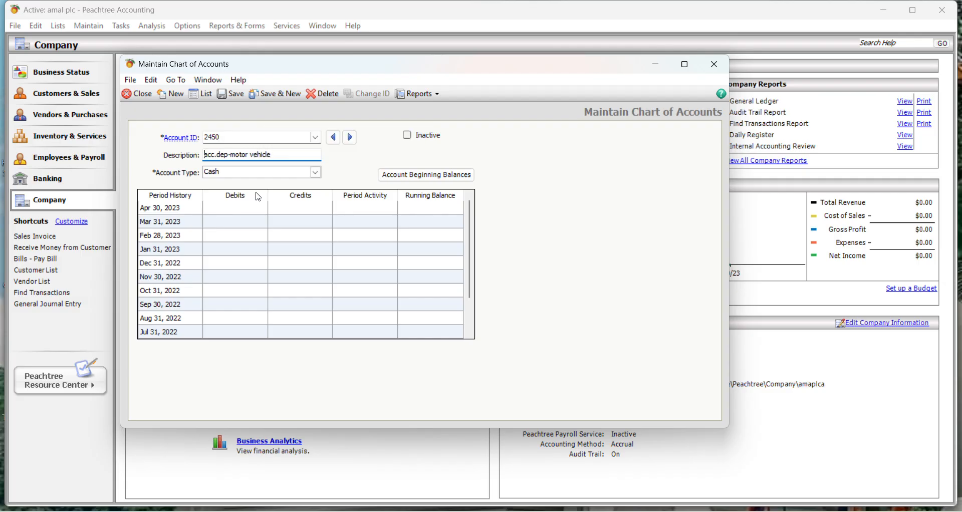
Set account 2450's type to Accumulated Depreciation, then save it and start a new record.
key(Tab)
key(alt+Down)
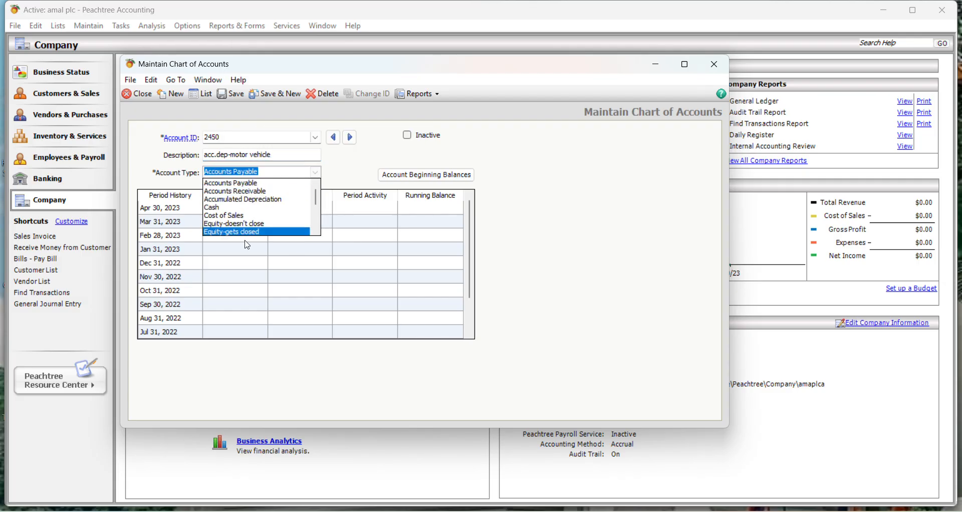
click(218, 201)
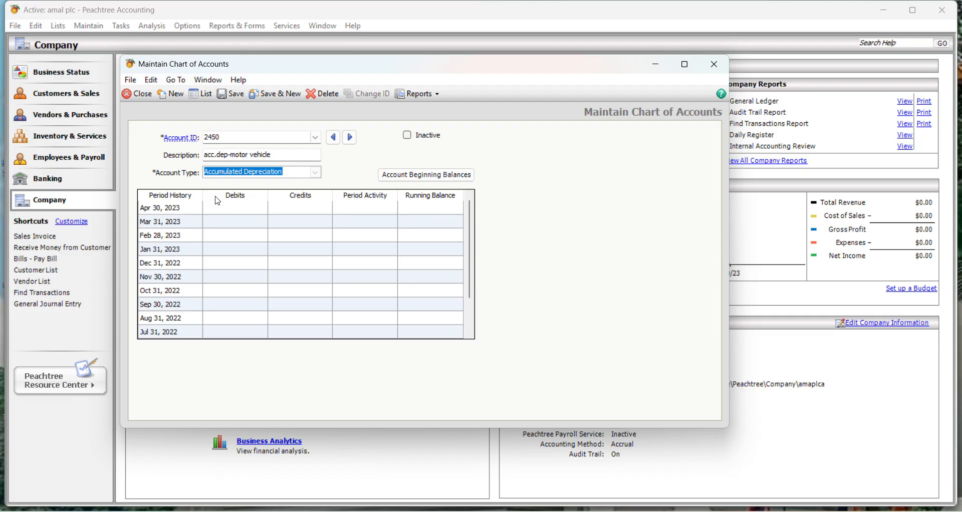
click(271, 102)
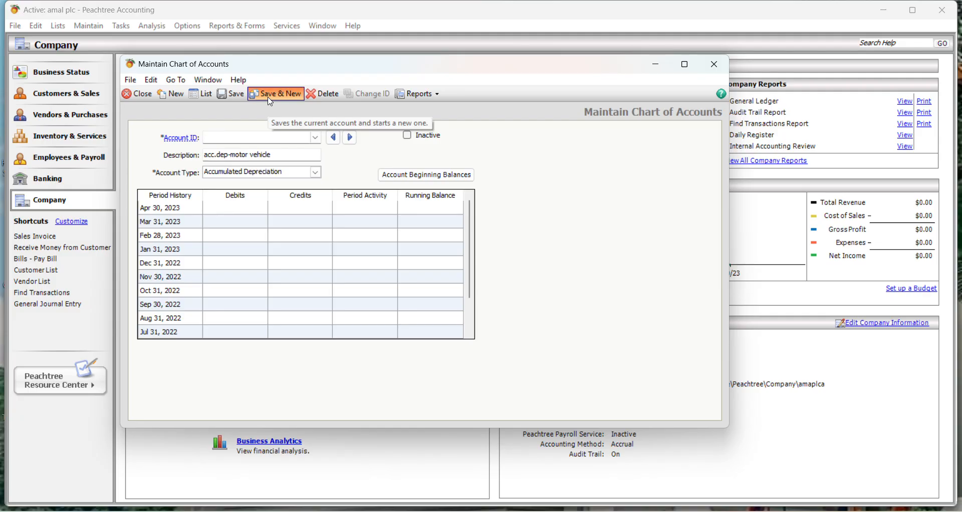
Enter the new account's ID as 3000 and its description as "accounts payable".
text(30)
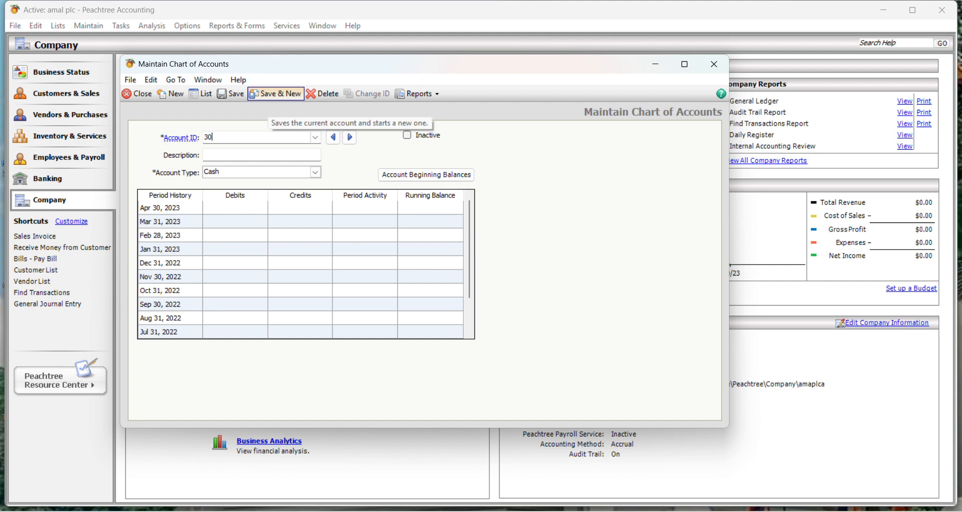
text(0)
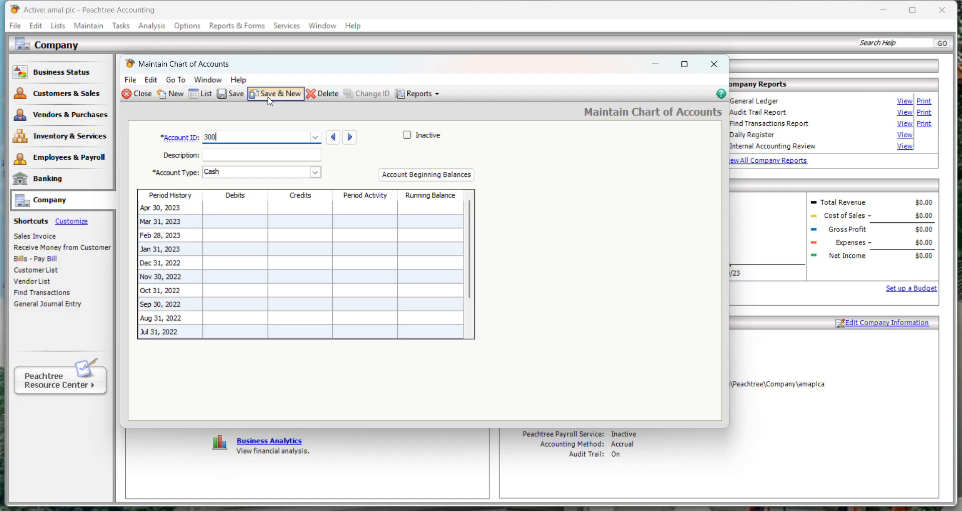
text(0)
click(205, 154)
text(acco)
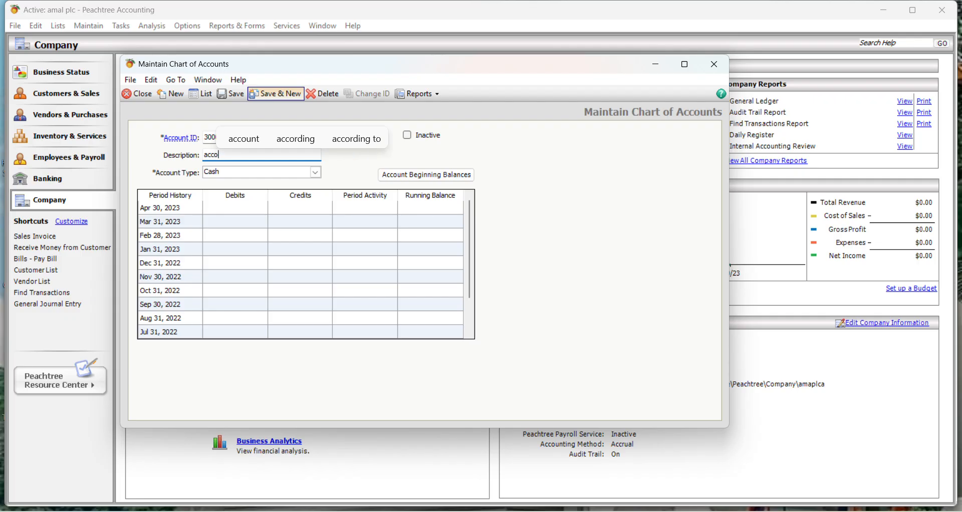
text(unts p)
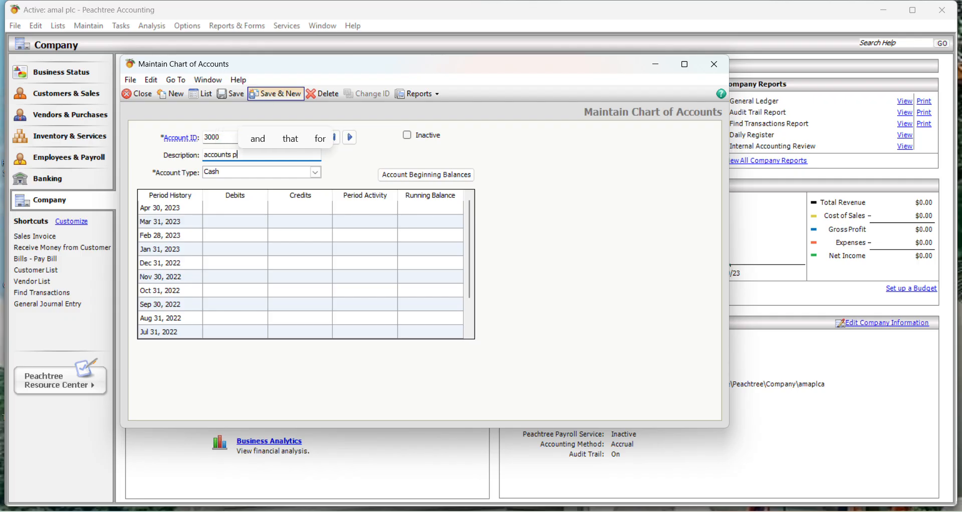
text(ayable)
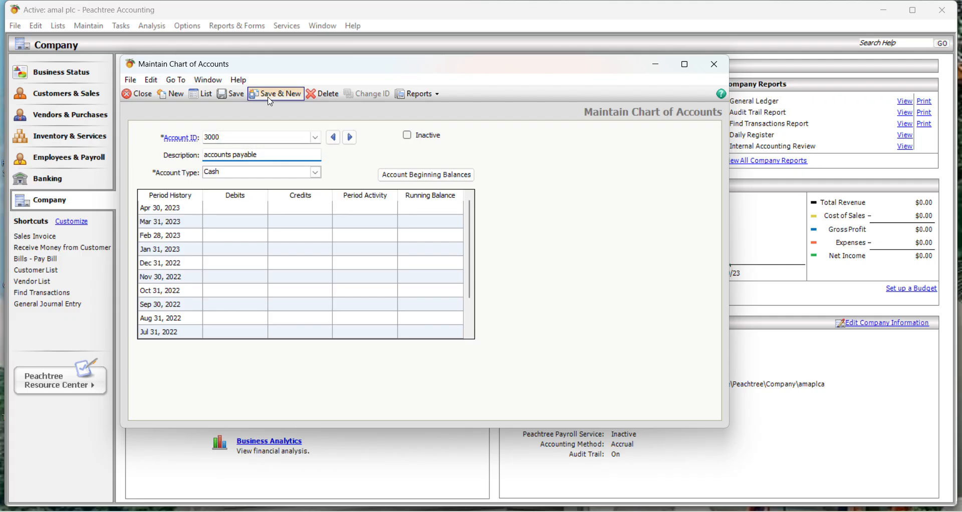
Set account 3000's type to Accounts Payable, then save it and start a new record.
key(Tab)
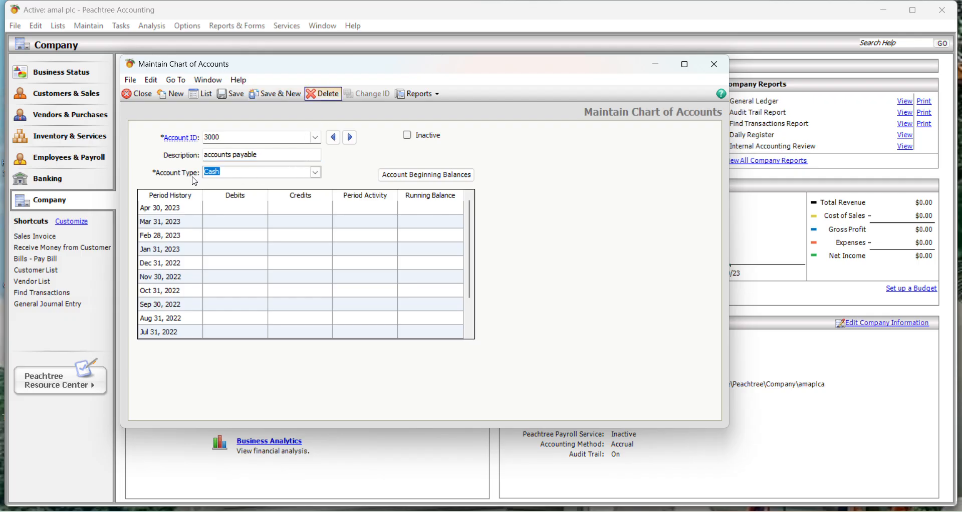
click(316, 172)
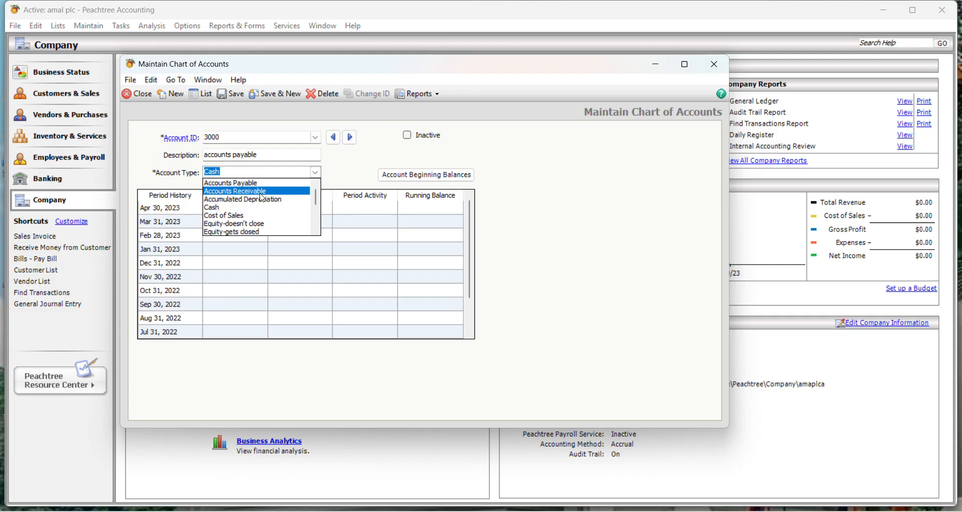
click(229, 184)
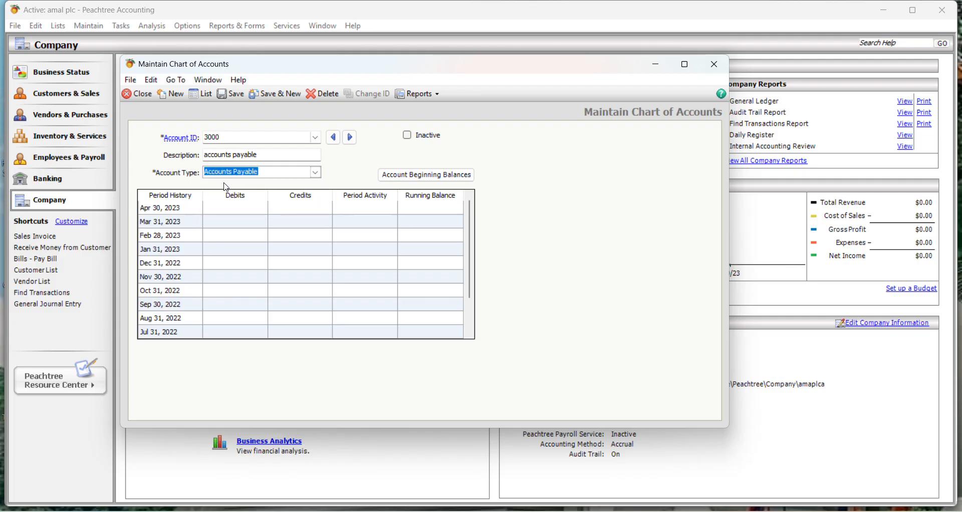
click(272, 94)
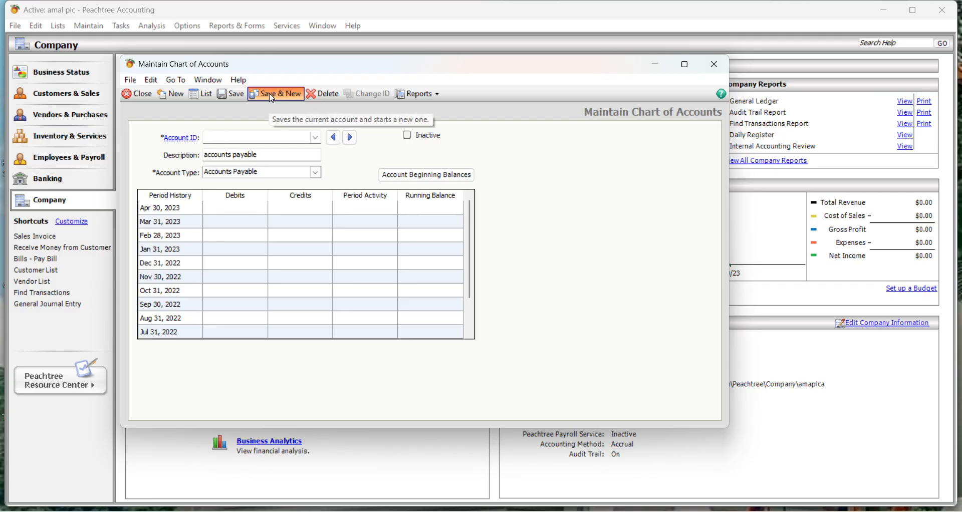
Fill in a new account with ID 3100, the description "vat payable" and the type Other Current Liabilities.
text(31)
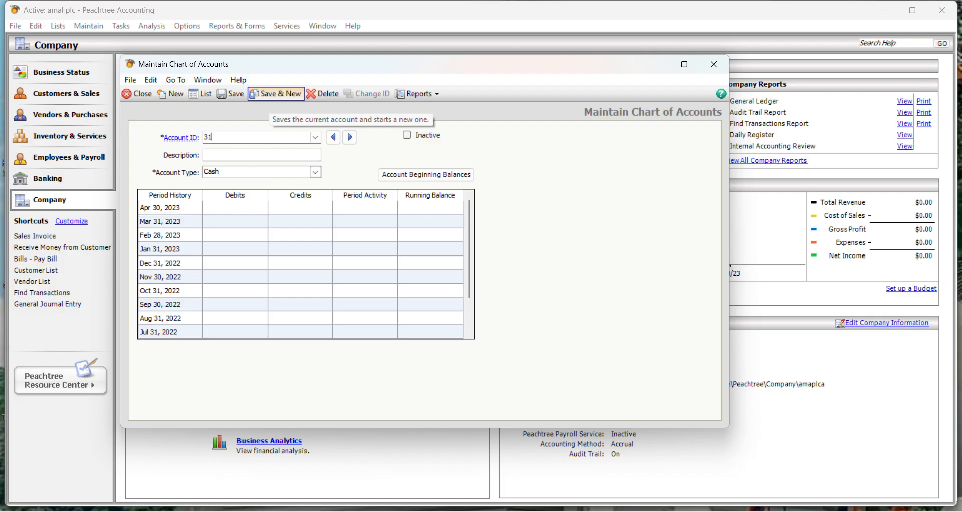
text(00)
key(Tab)
text(vat )
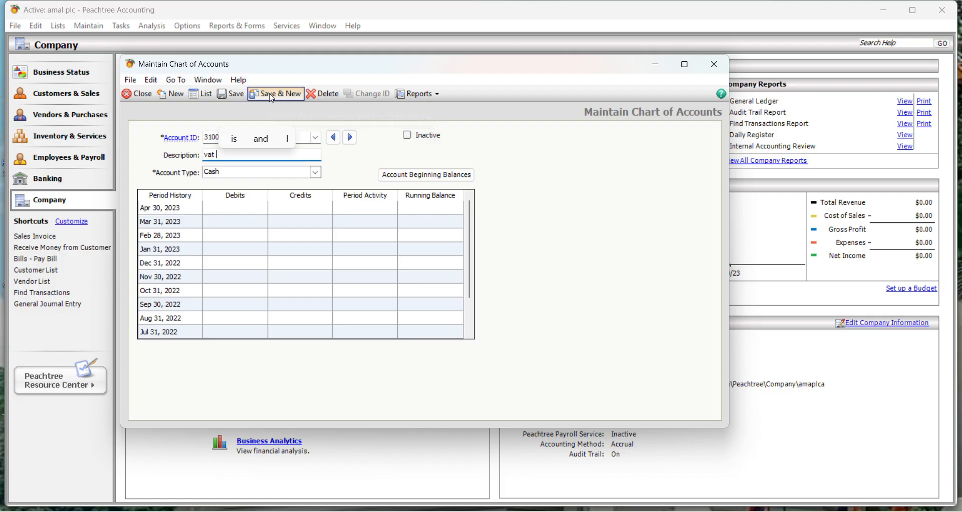
text(payable)
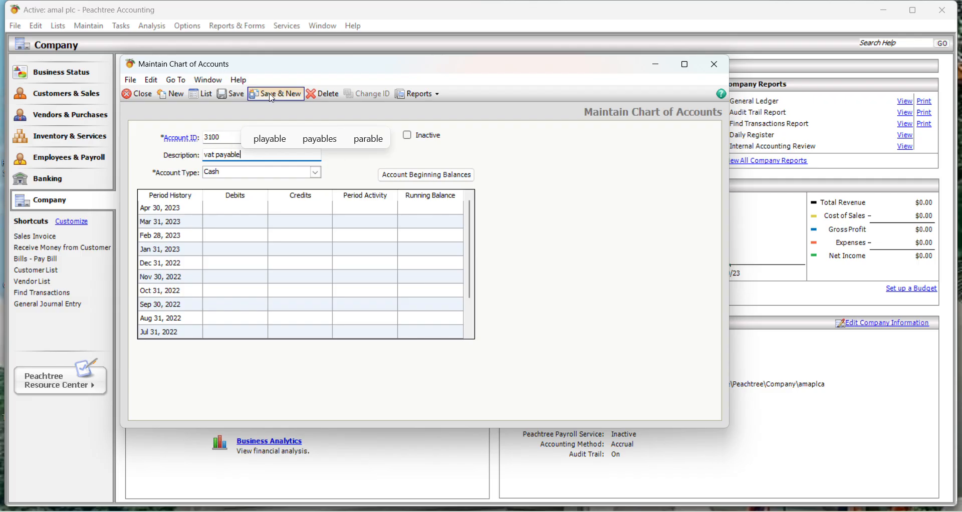
key(Tab)
text(o)
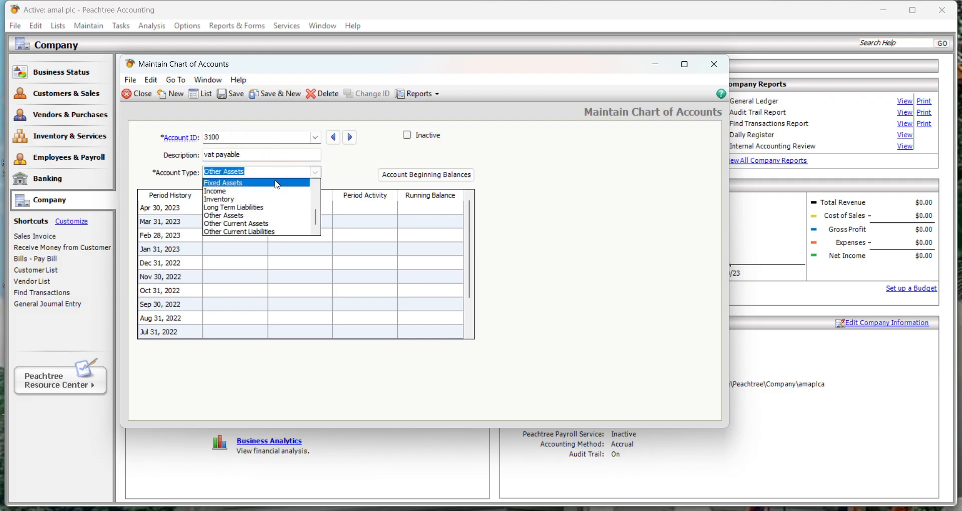
click(268, 235)
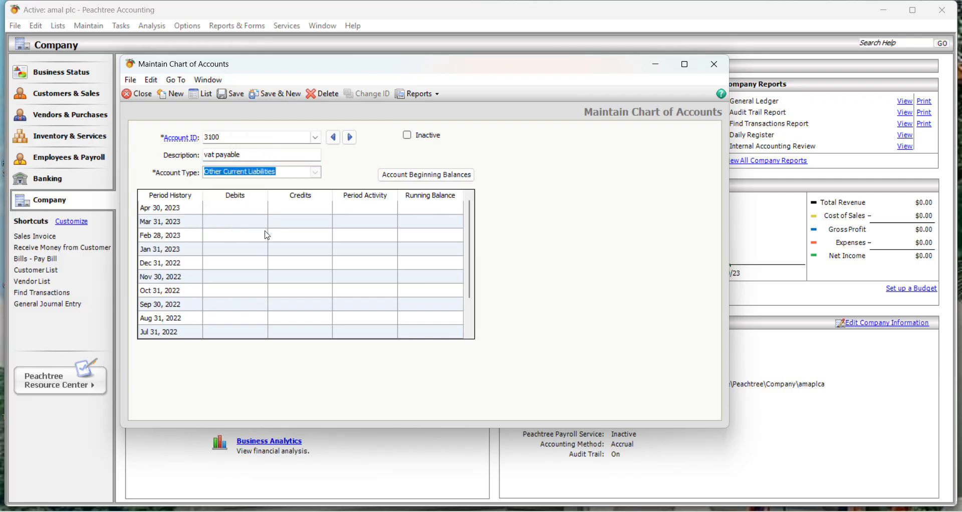
Save account 3100, then enter a new account with ID 3200 and the description "income tax payable".
click(287, 95)
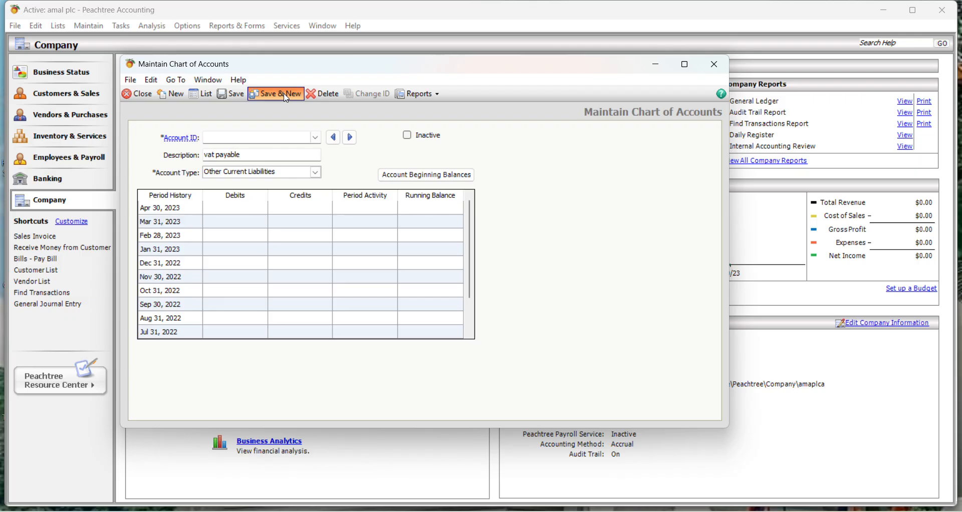
text(3)
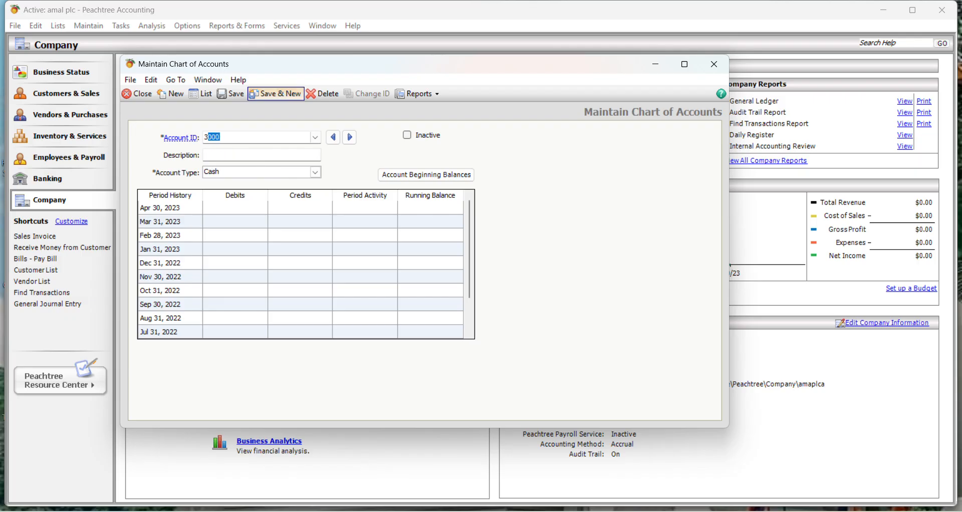
text(200)
key(Tab)
text(income tax)
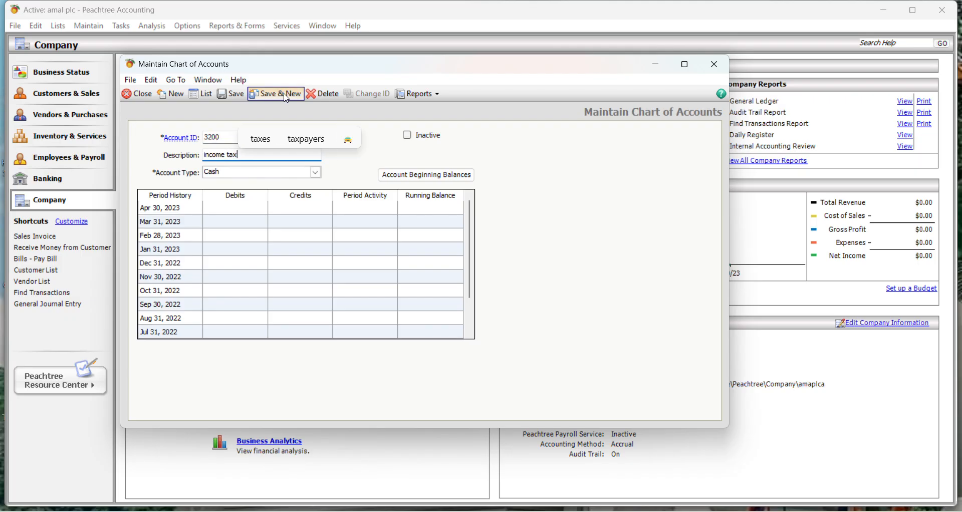
text( payable)
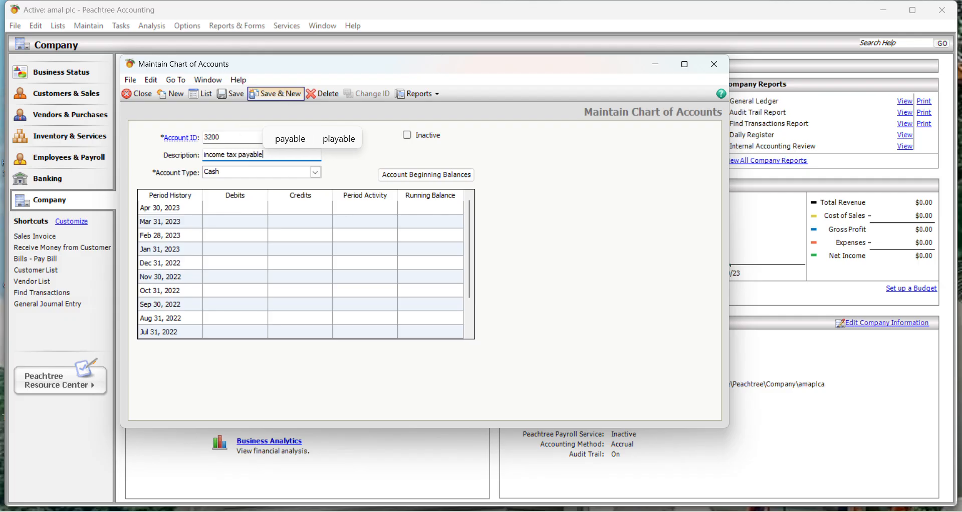
Set account 3200's type to Other Current Liabilities, then save it and start a new record.
key(Tab)
key(o)
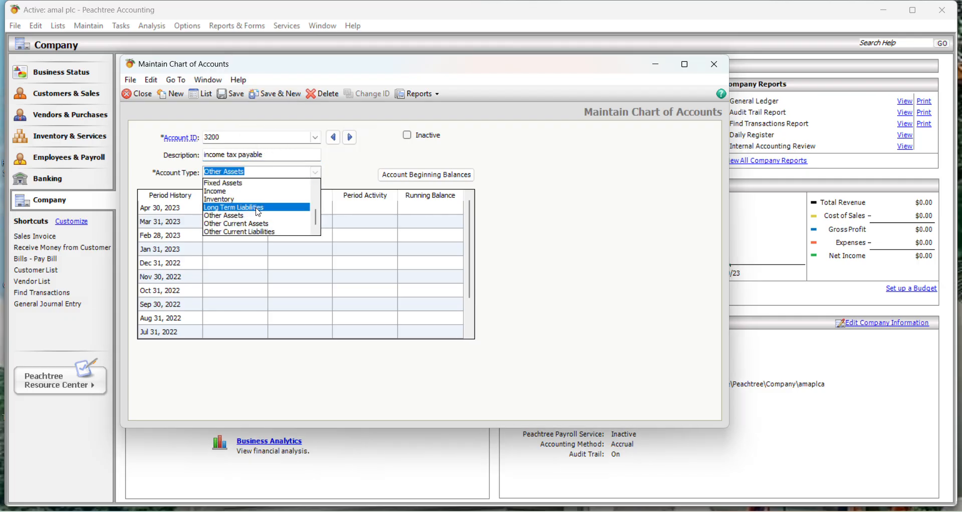
click(258, 233)
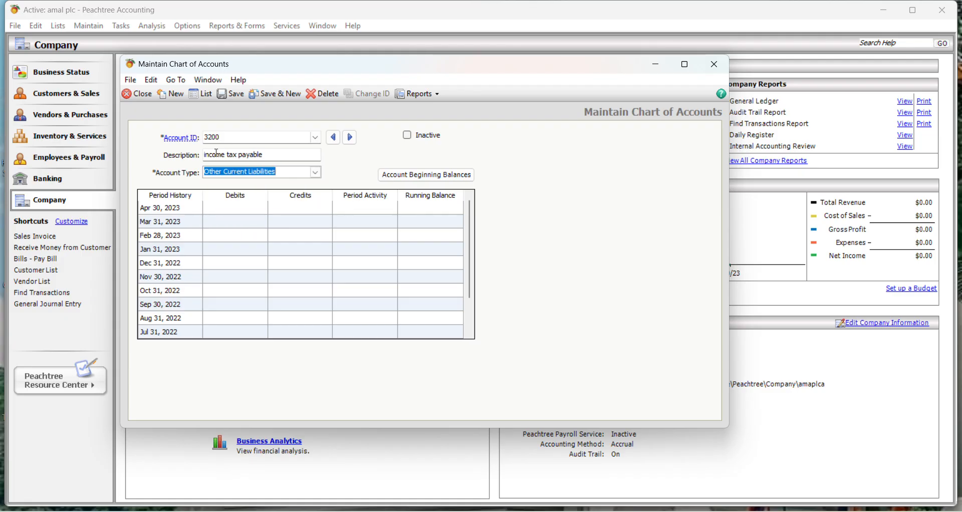
click(271, 94)
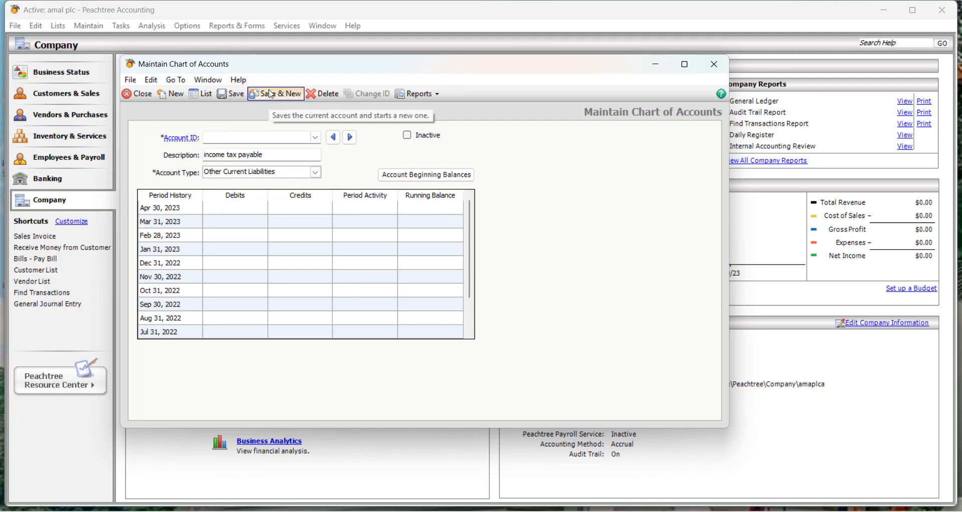
Fill in a new account with ID 3250, the description "other current" and the type Other Current Liabilities.
text(3250)
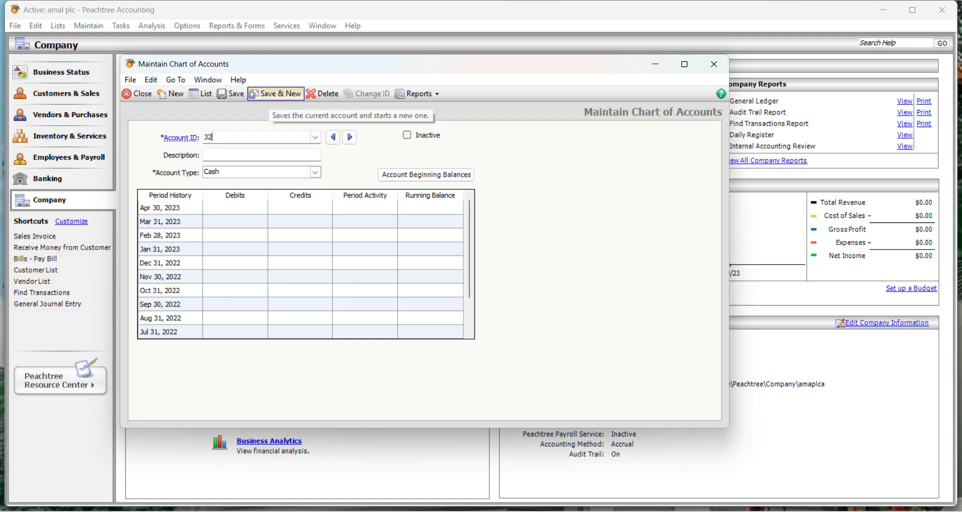
key(Tab)
text(other current)
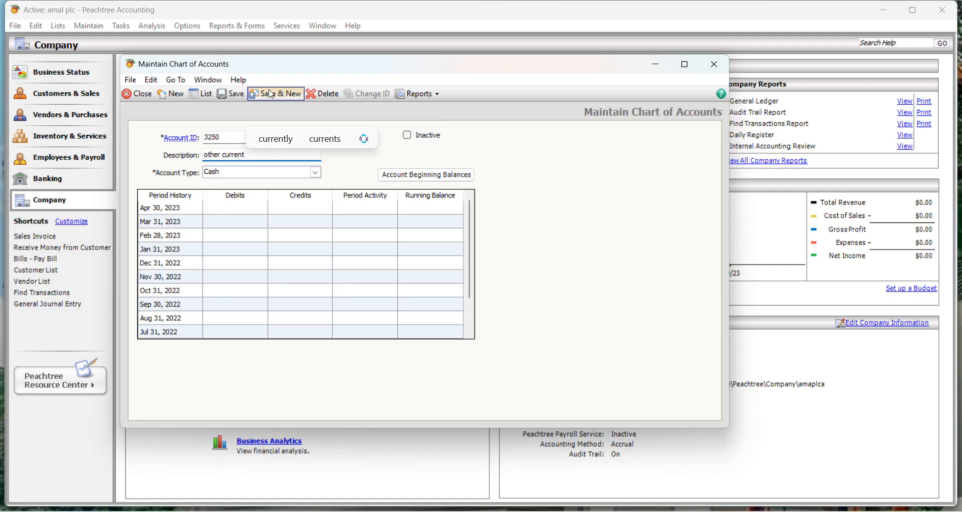
key(Tab)
text(abilitie)
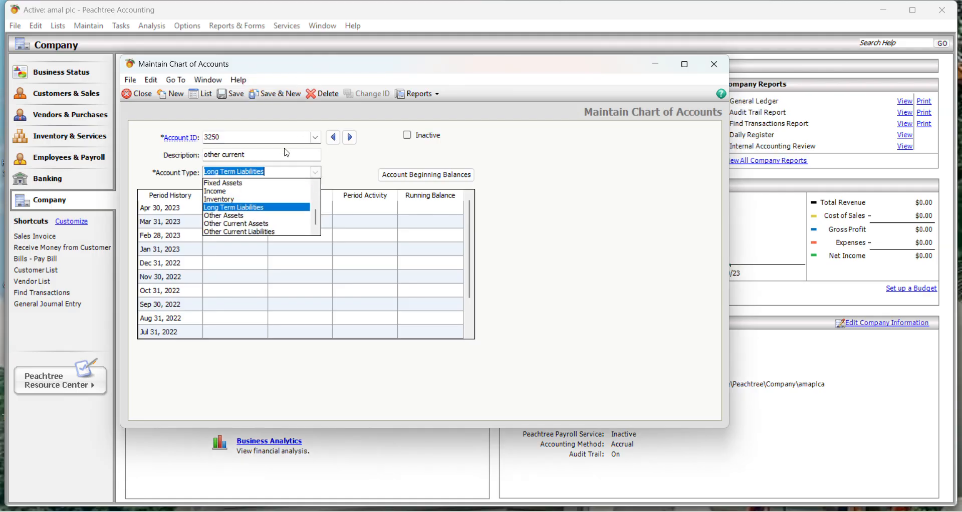
click(238, 233)
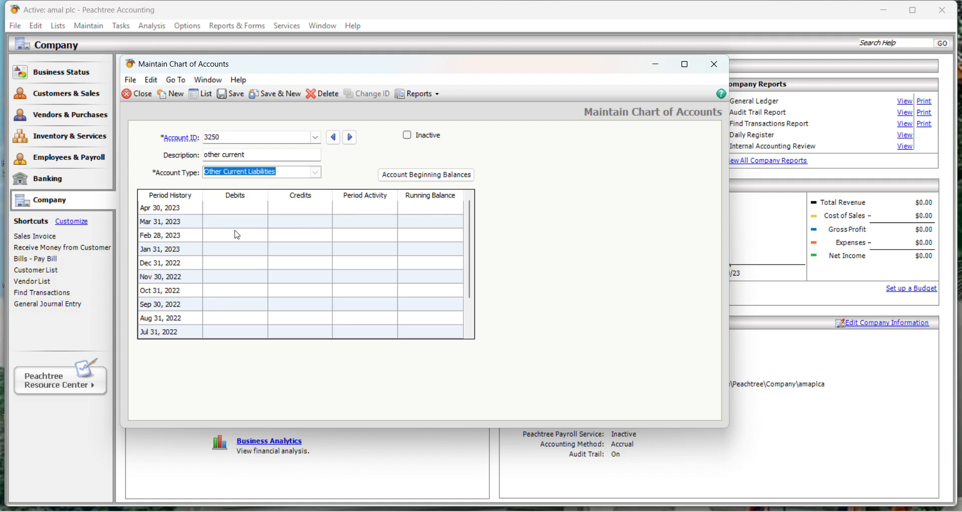
Complete account 3250's description as "other current liabilities", then save it and start a new record.
click(263, 157)
text(liab)
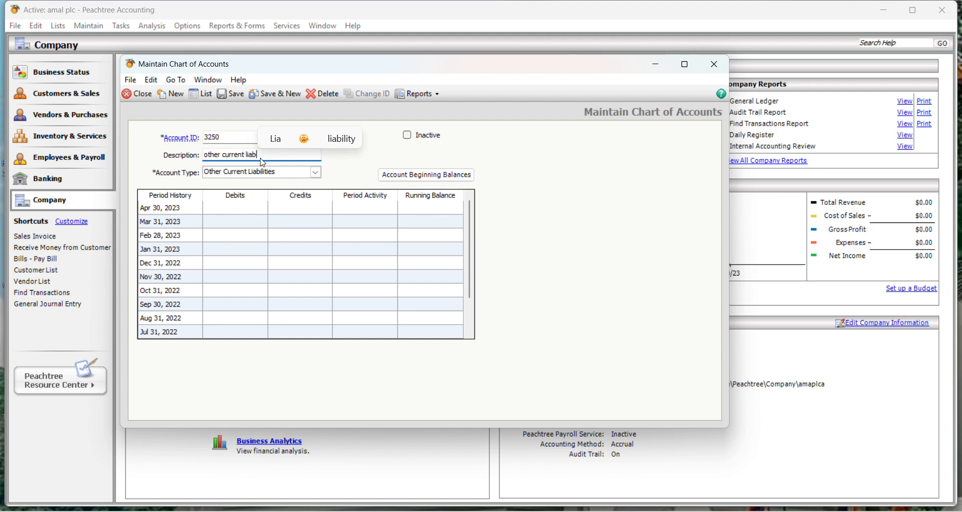
text(il)
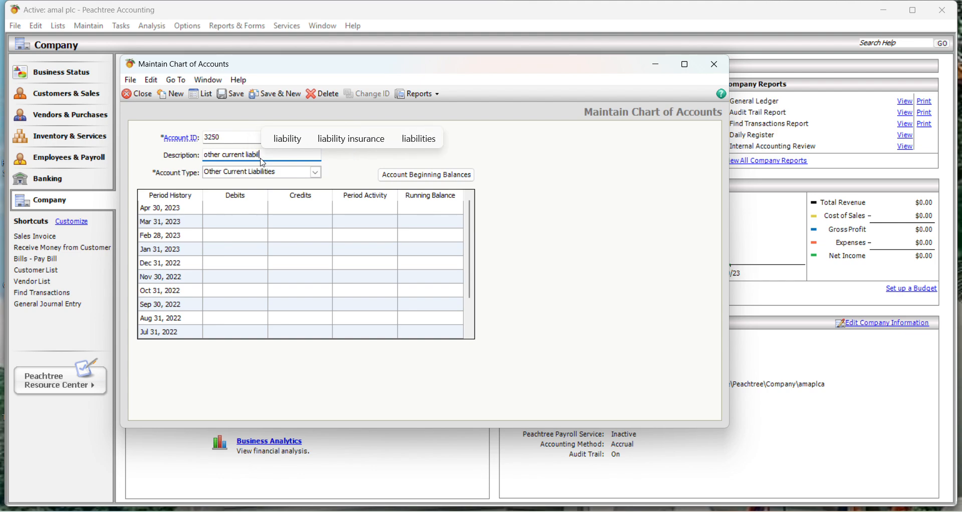
text(ities)
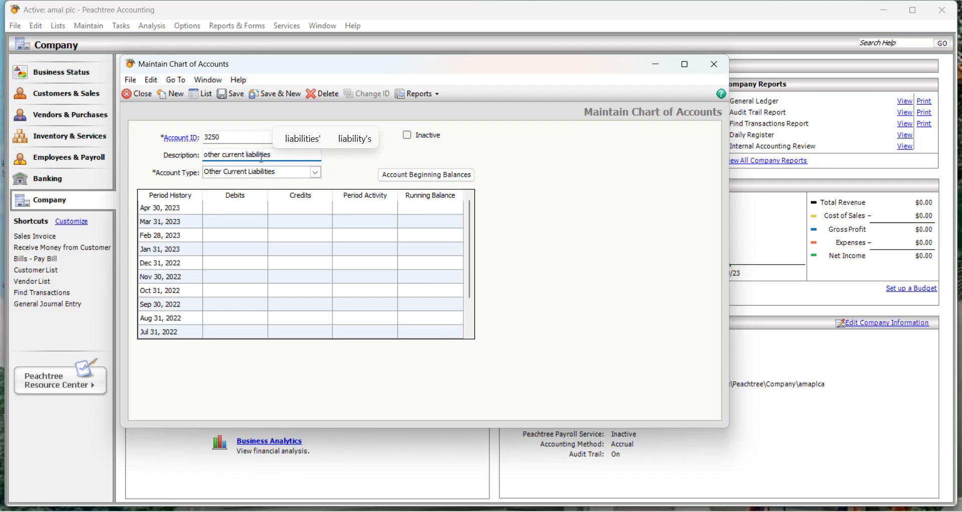
key(Tab)
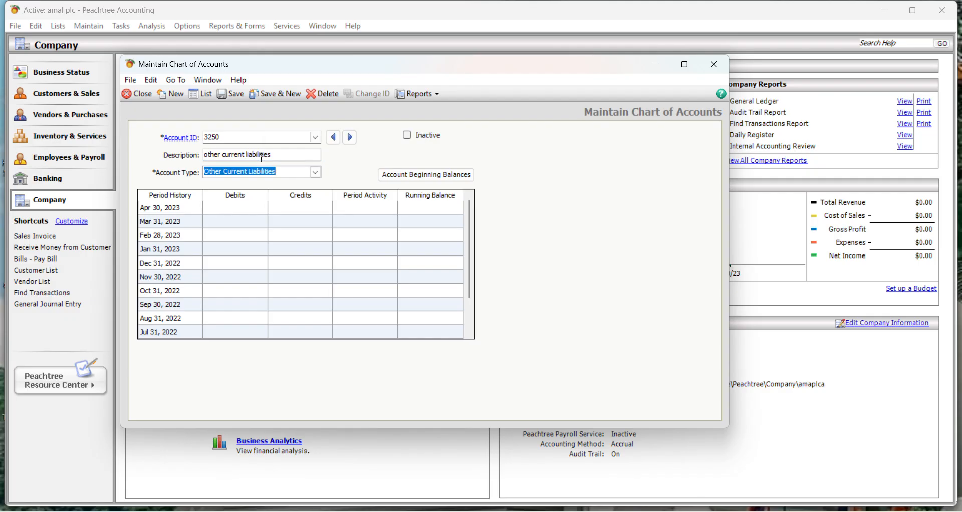
click(286, 101)
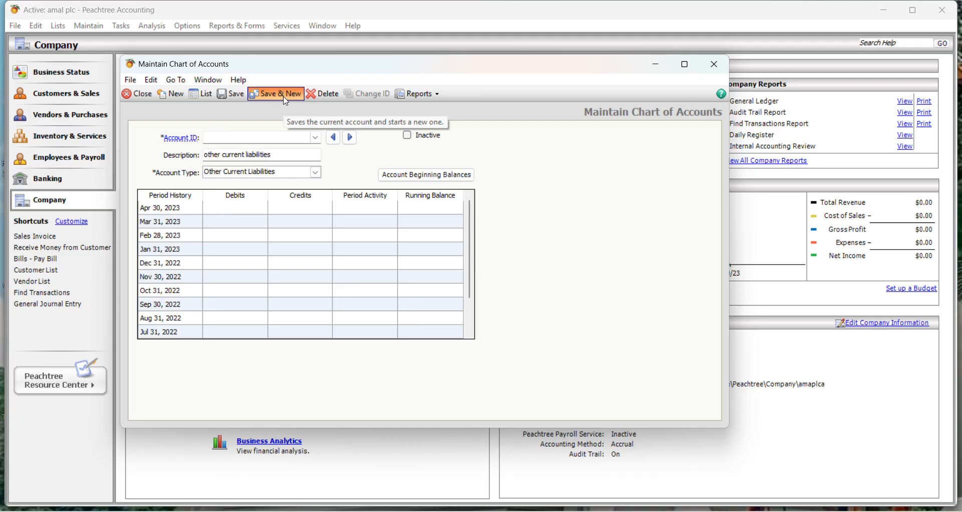
Enter the new account's ID as 3400 and its description as "accrued expenses".
text(3)
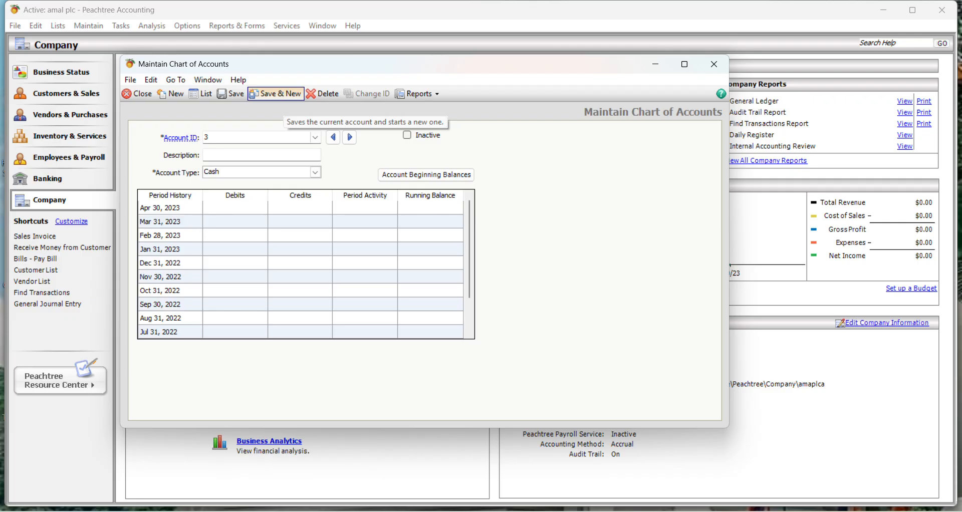
text(400)
key(Tab)
text(accr)
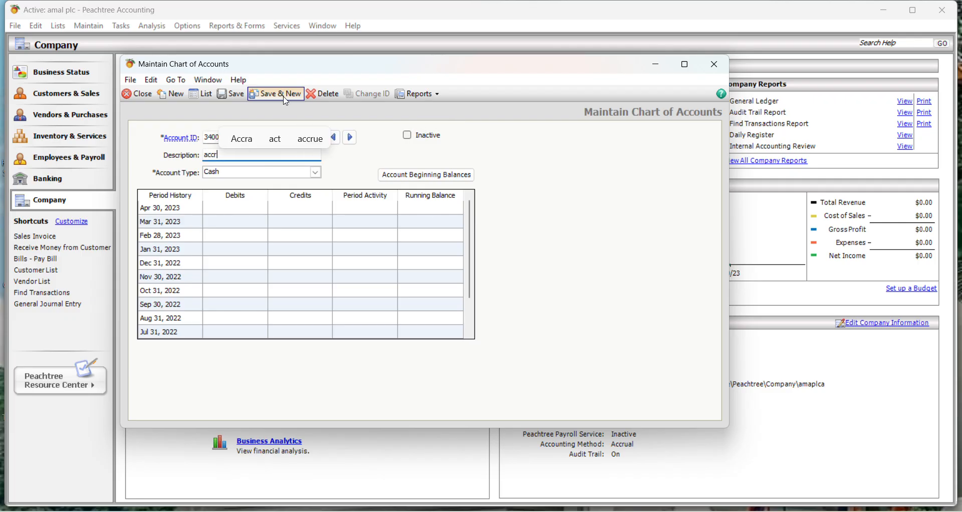
text(ued ex)
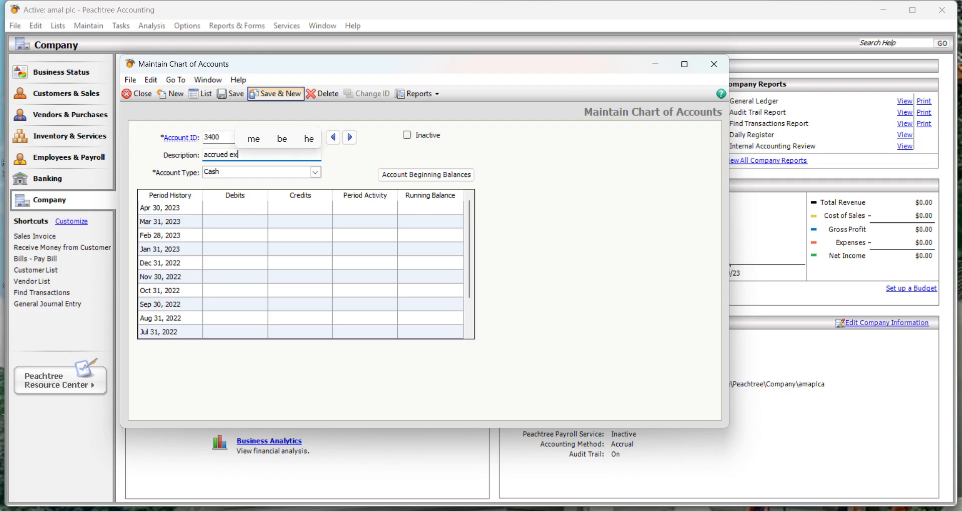
text(penses)
Set account 3400's type to Other Current Liabilities, then save it and start a new record.
key(Tab)
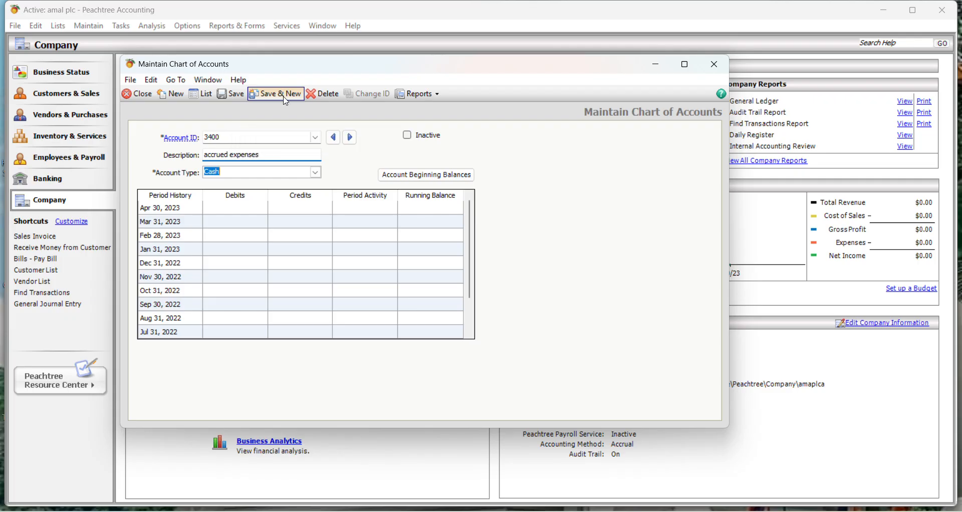
text(o)
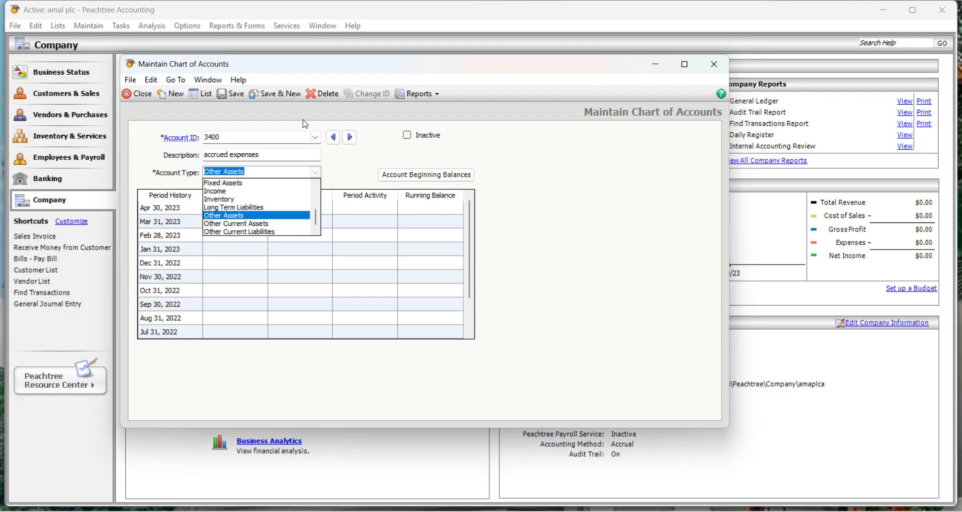
click(250, 232)
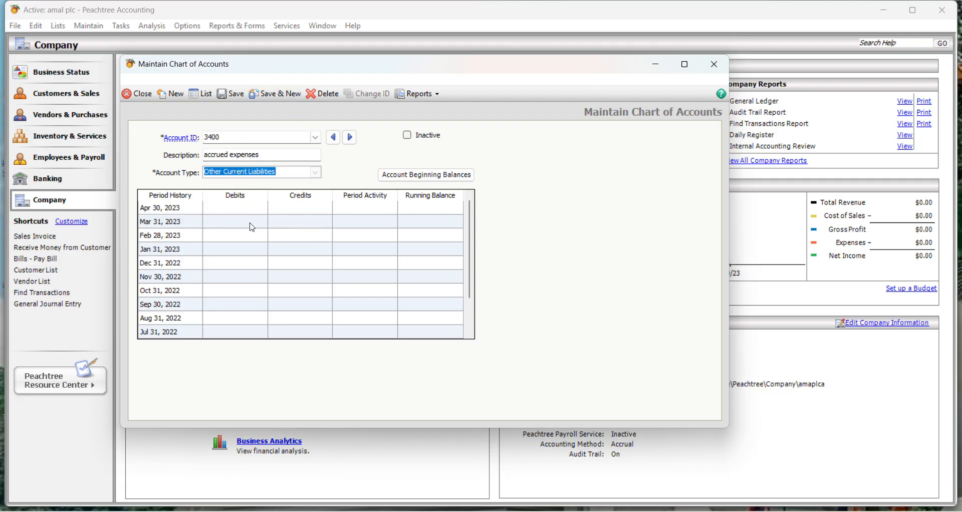
click(276, 94)
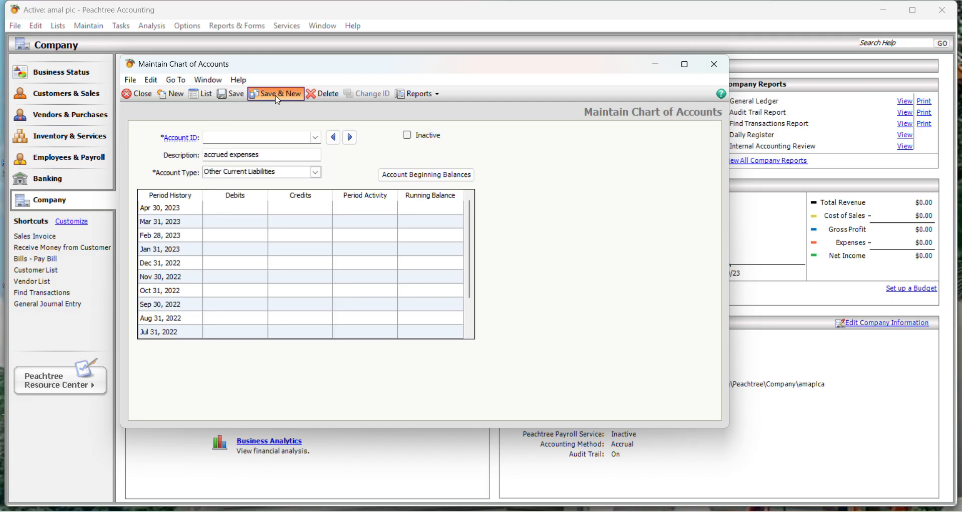
Enter the new account's ID as 3500 and its description as "long term loan".
text(3)
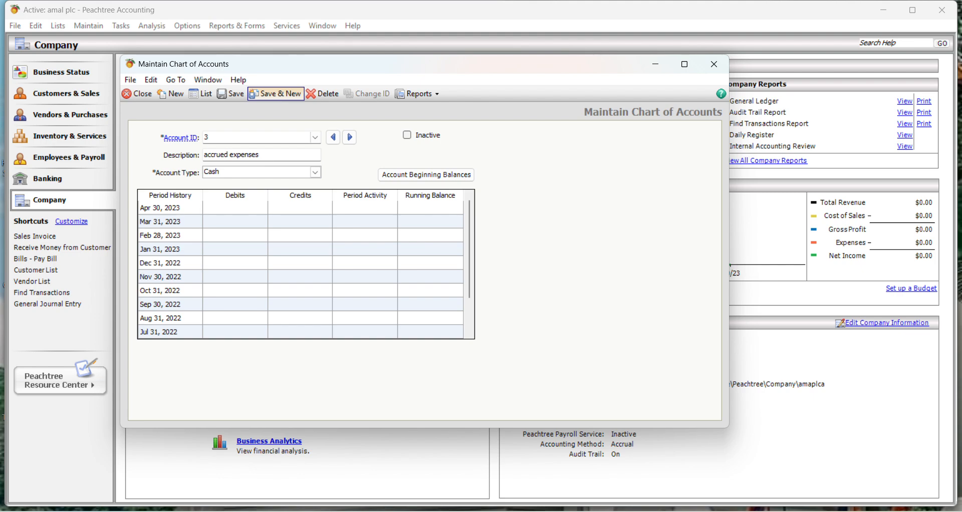
text(500)
key(Tab)
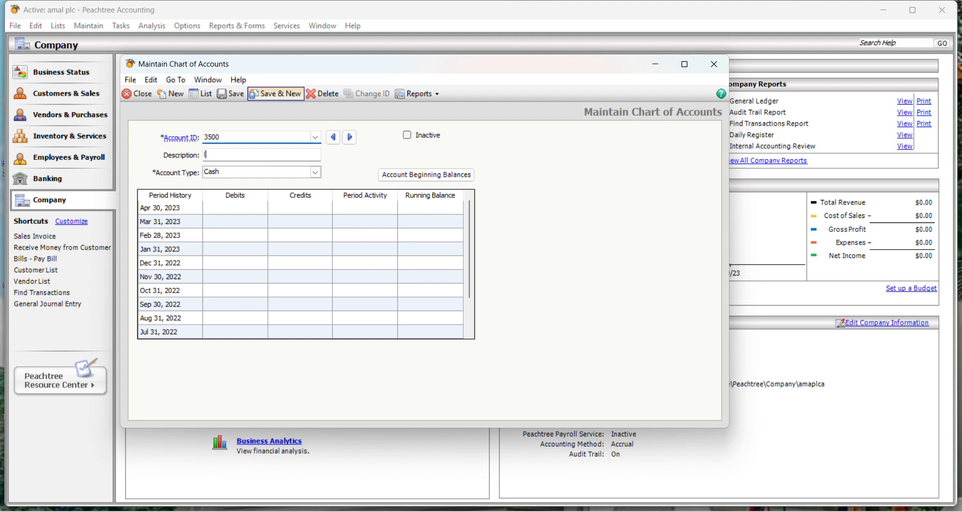
text(long term)
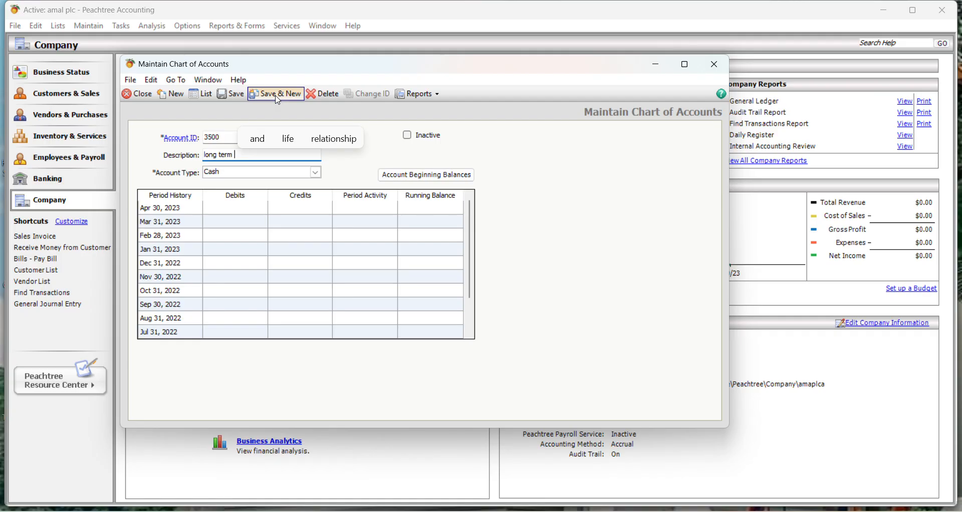
text( loan)
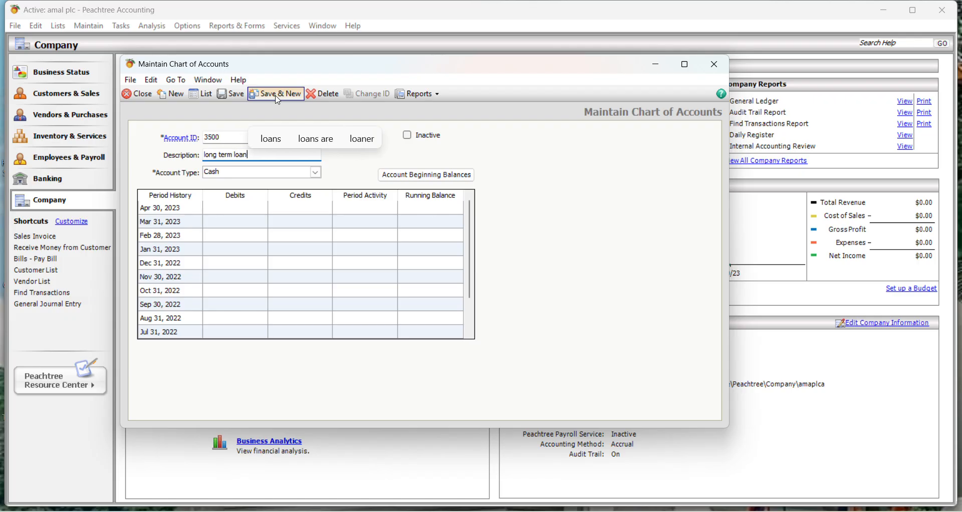
Set account 3500's type to Long Term Liabilities, then save it and start a new record.
key(Tab)
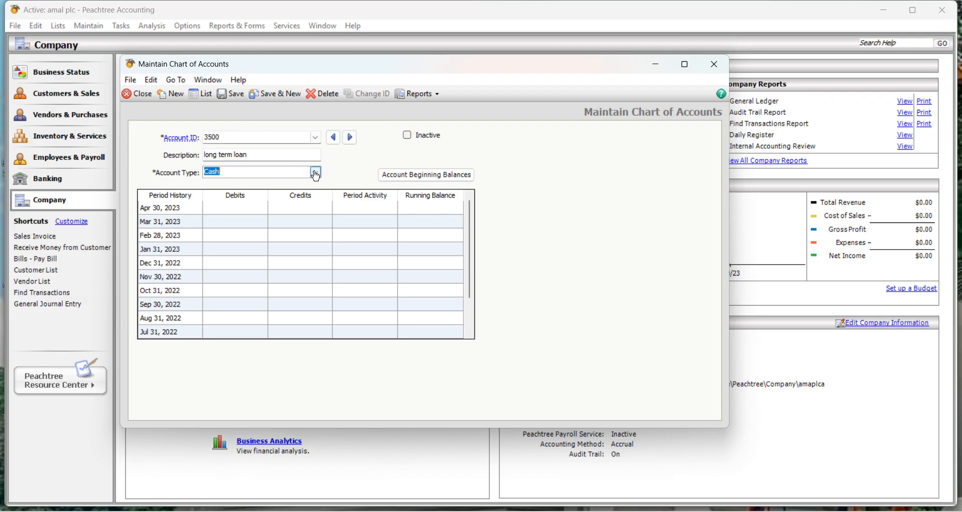
click(316, 174)
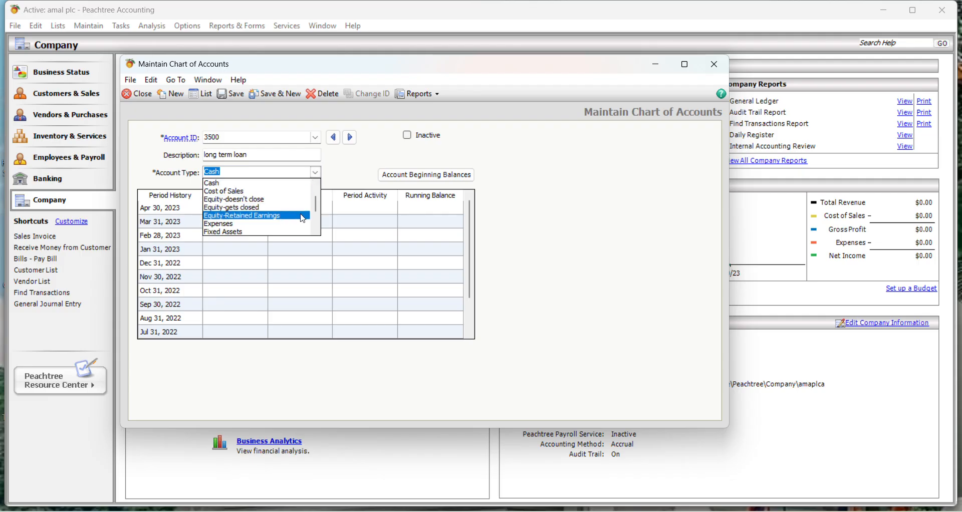
key(l)
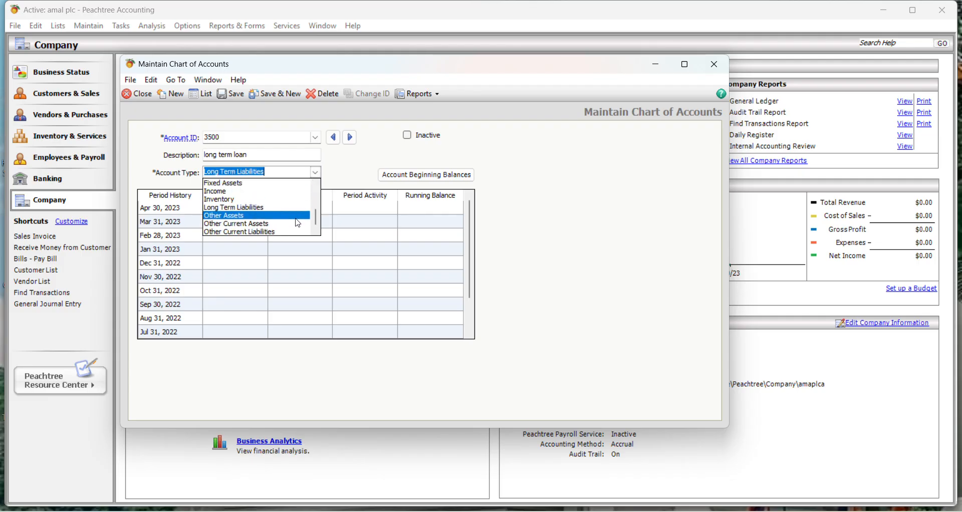
click(217, 208)
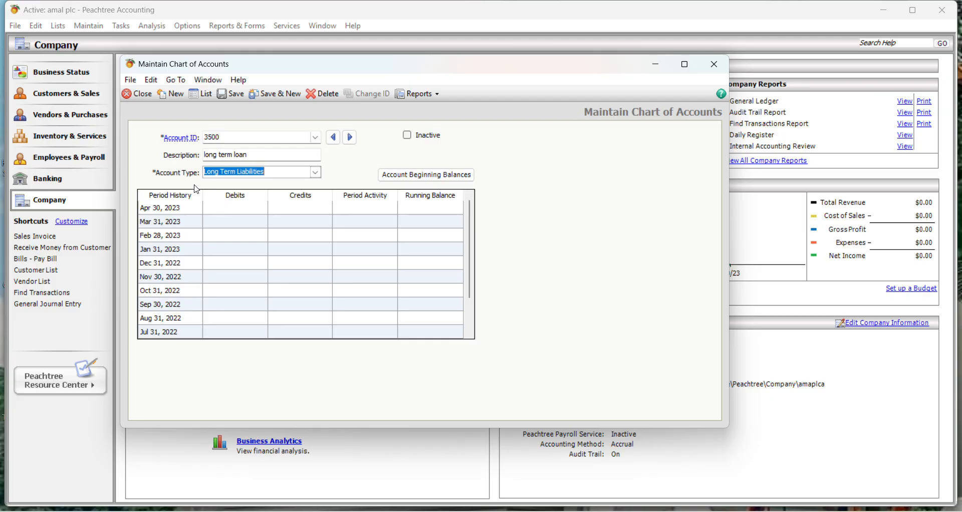
click(293, 99)
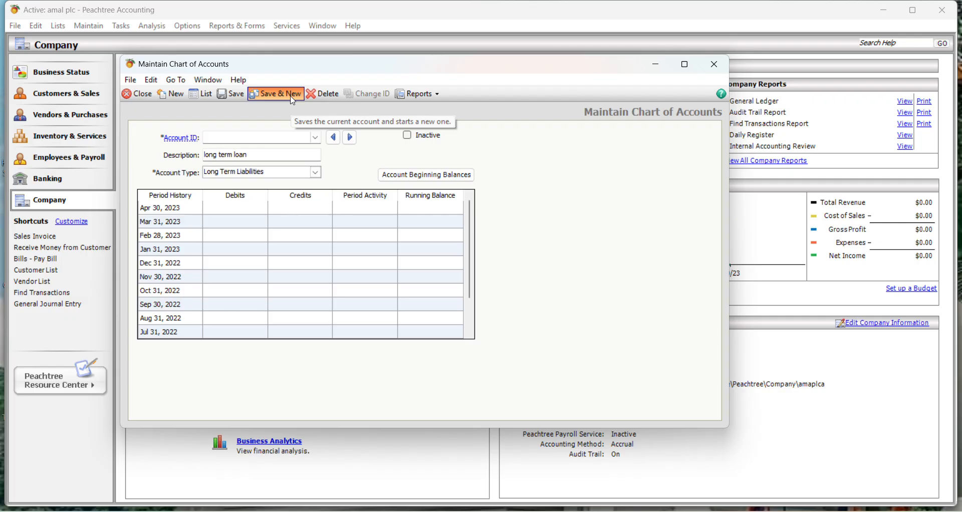
Enter the new account's ID as 4000 and its description as "stated capital".
text(40)
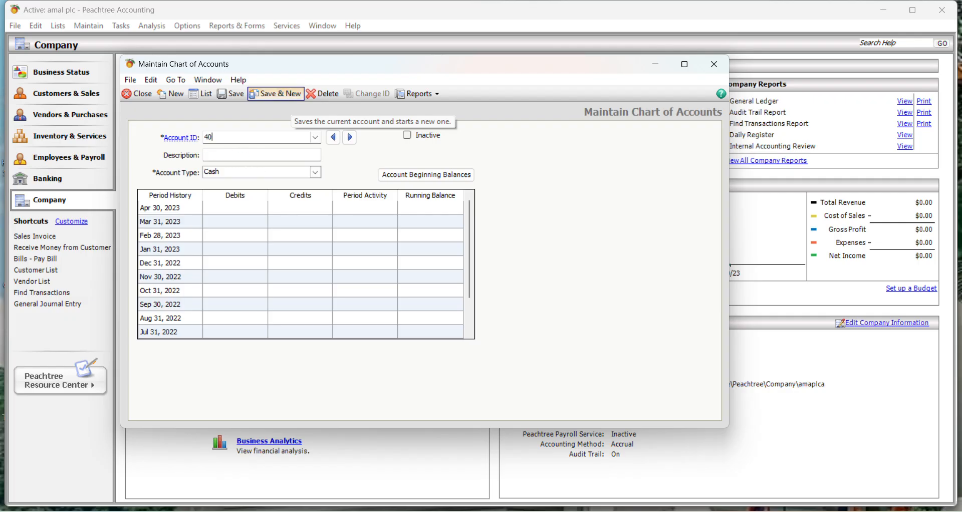
text(00)
key(Tab)
text(statde)
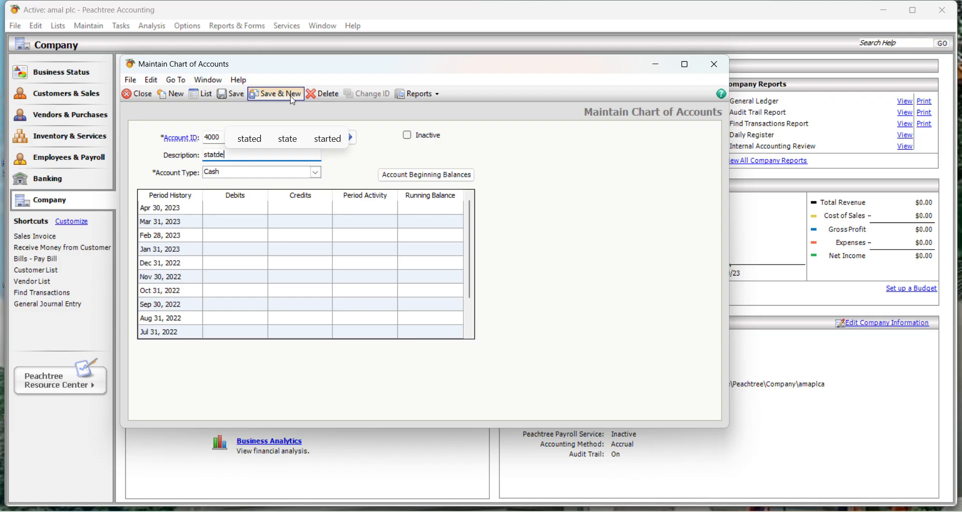
key(BackSpace)
key(BackSpace)
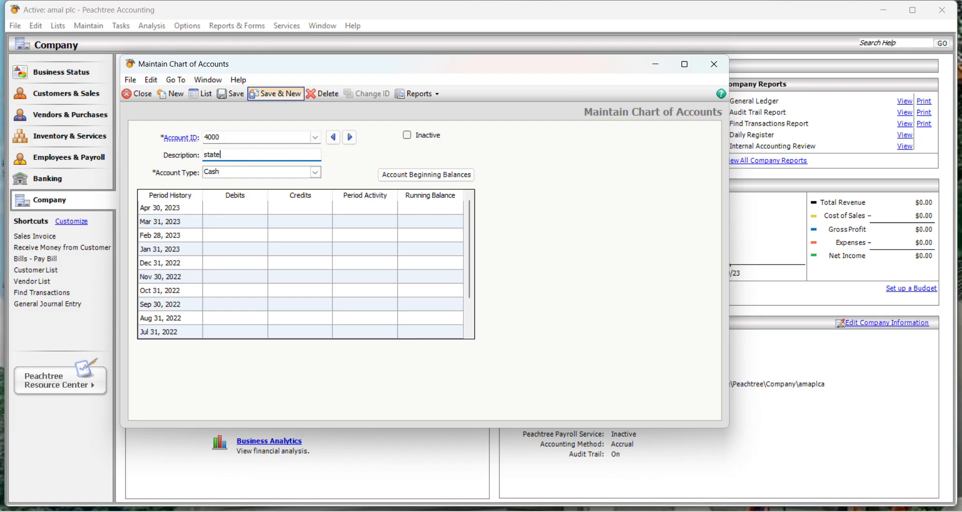
text(ed capi)
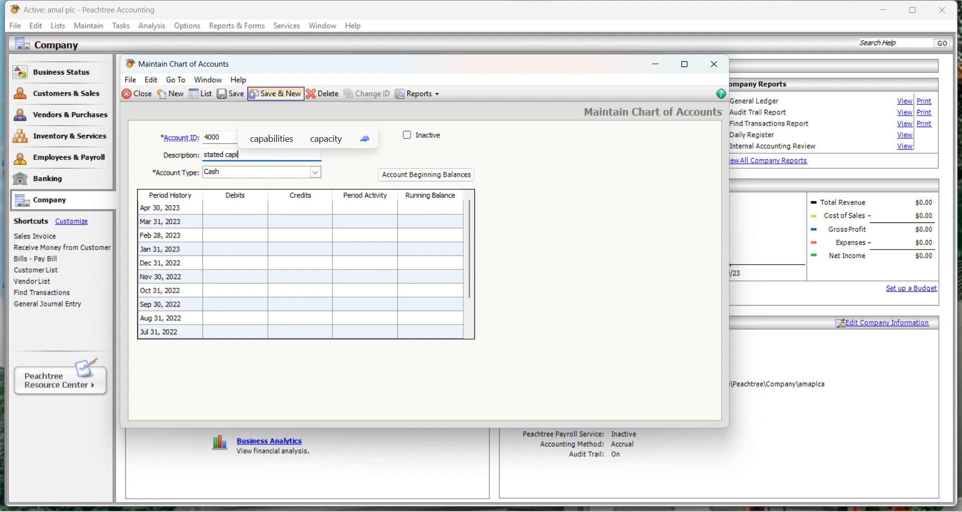
text(tal)
key(Tab)
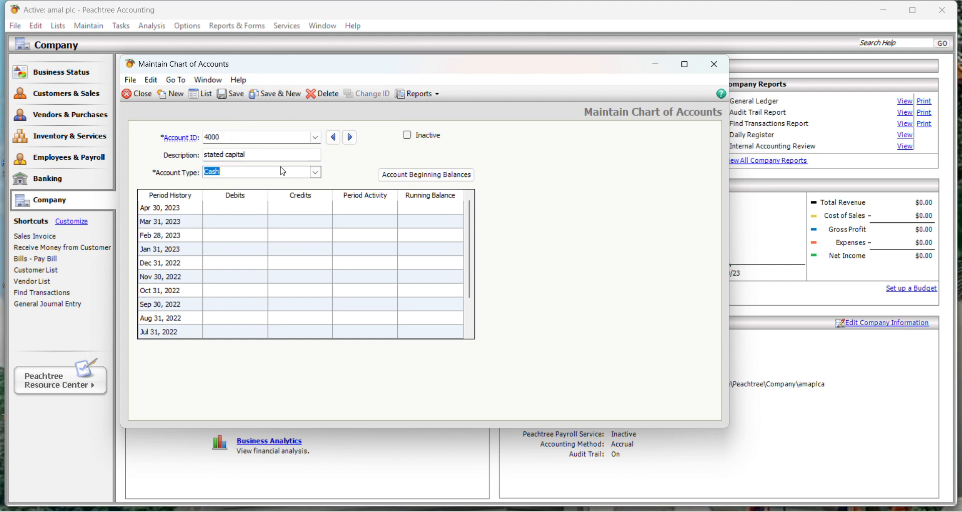
Set account 4000's type to Equity-doesn't close, then save it and start a new record.
click(315, 172)
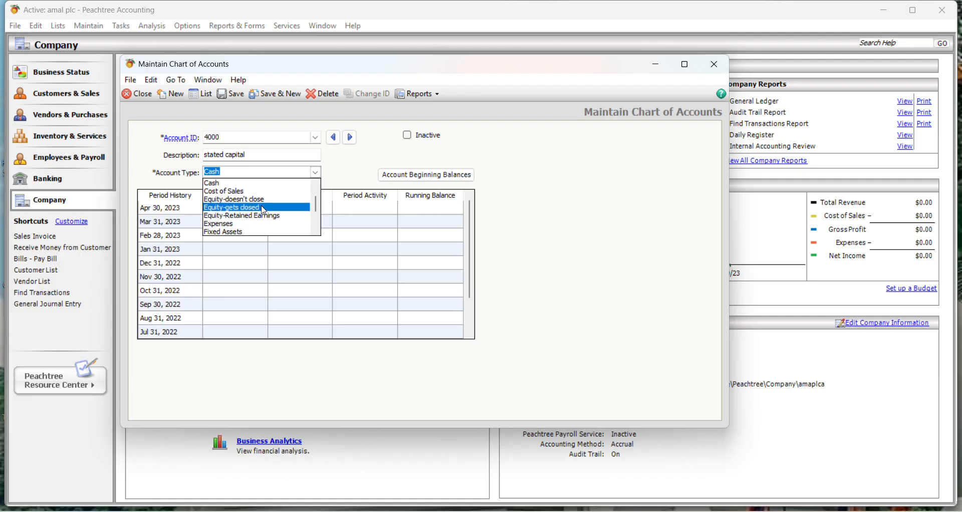
click(234, 199)
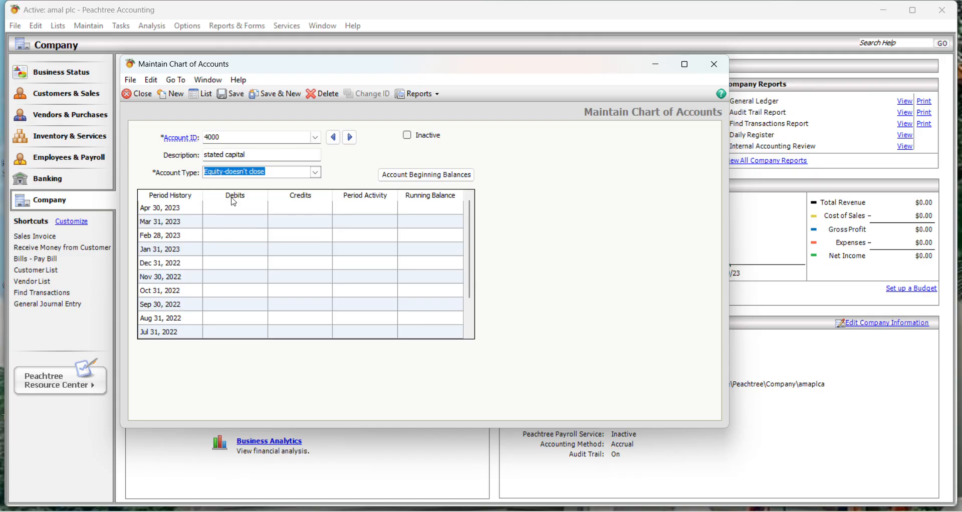
click(269, 95)
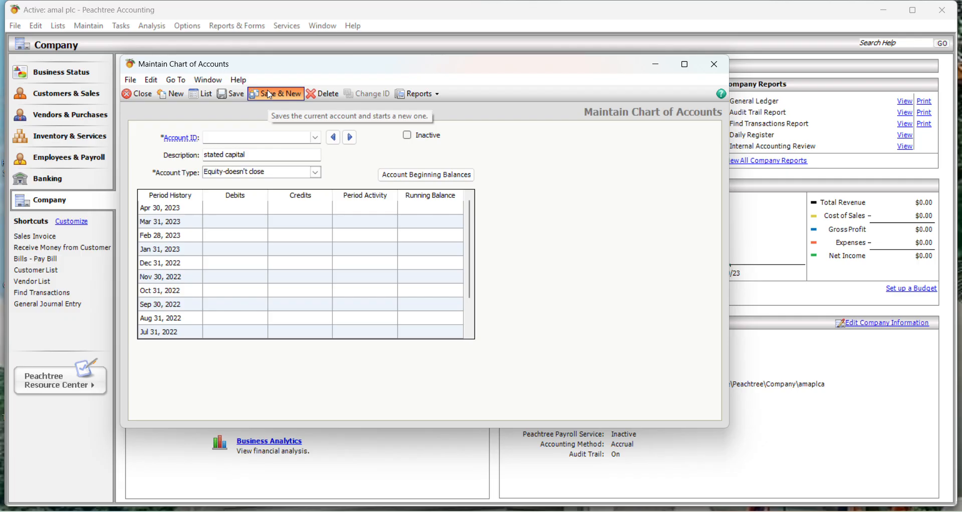
Enter the new account's ID as 4050 and its description as "retained earnings".
text(4)
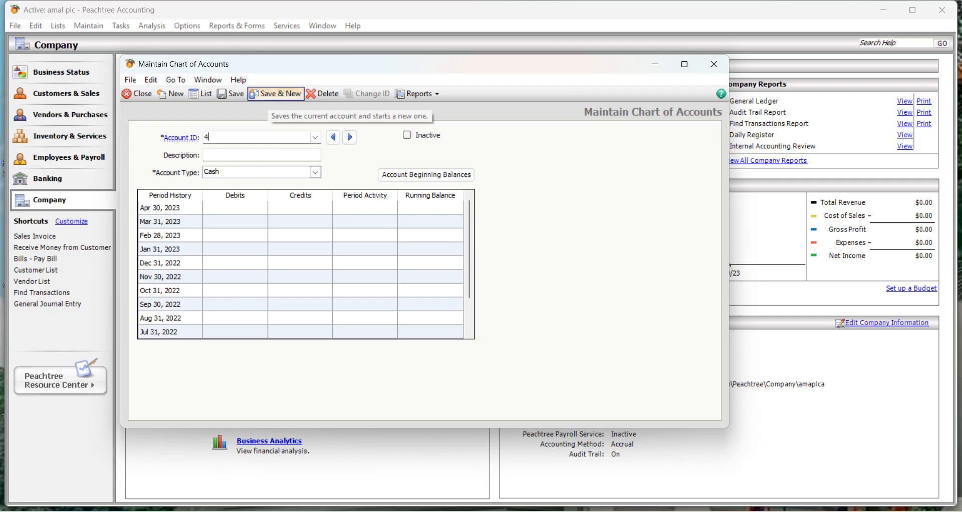
text(050)
key(Tab)
text(re)
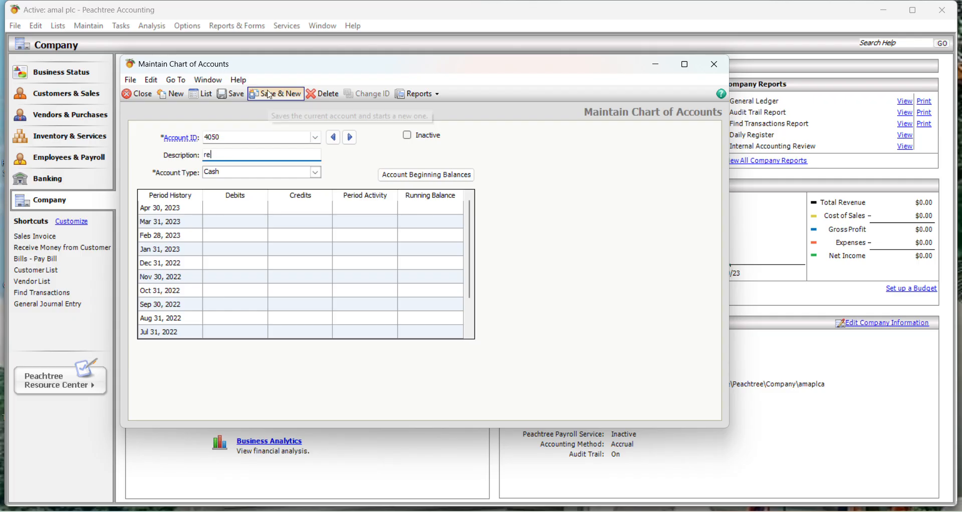
text(tail)
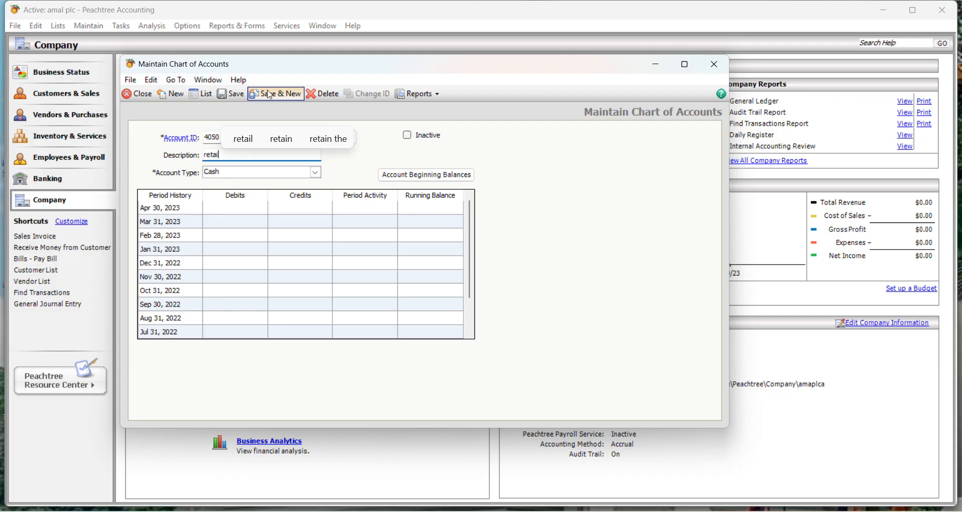
key(BackSpace)
text(ned ea)
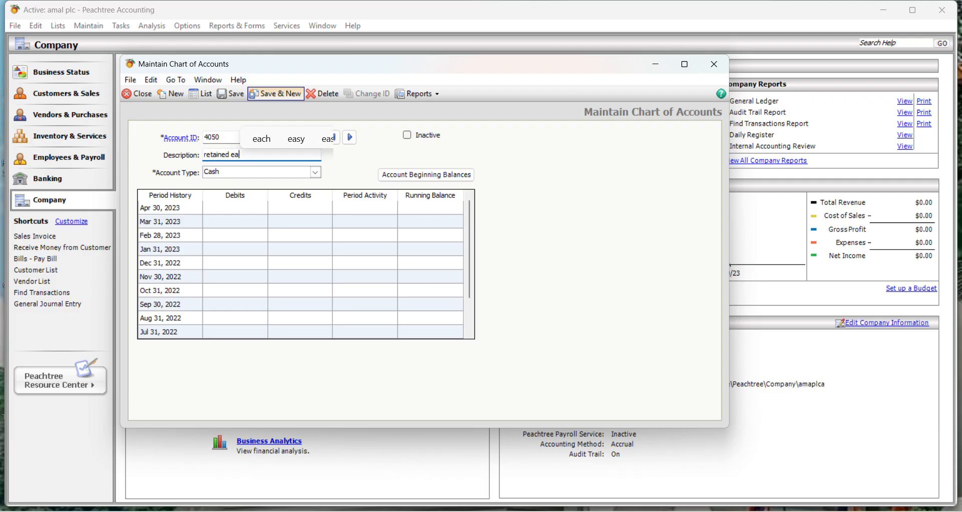
text(rnings)
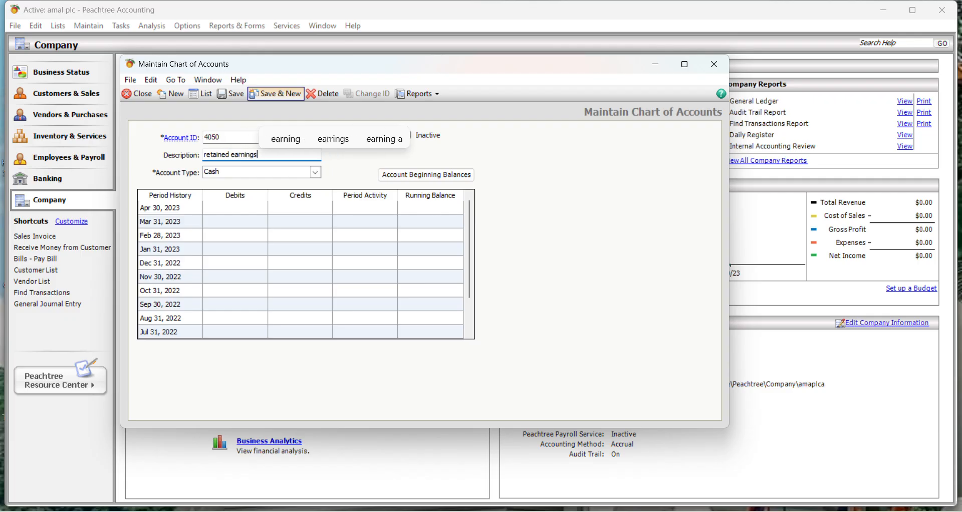
key(Tab)
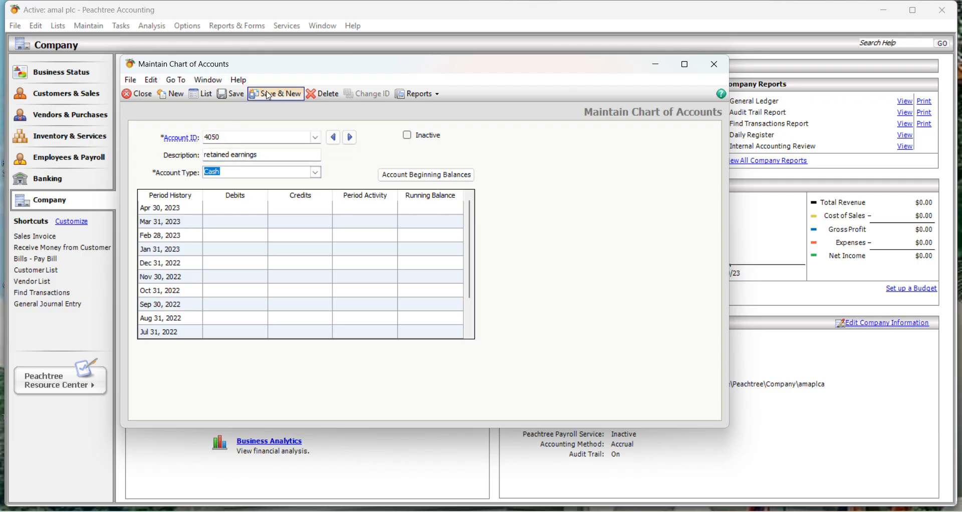
Set account 4050's type to Equity-Retained Earnings, then save it and start a new record.
click(316, 172)
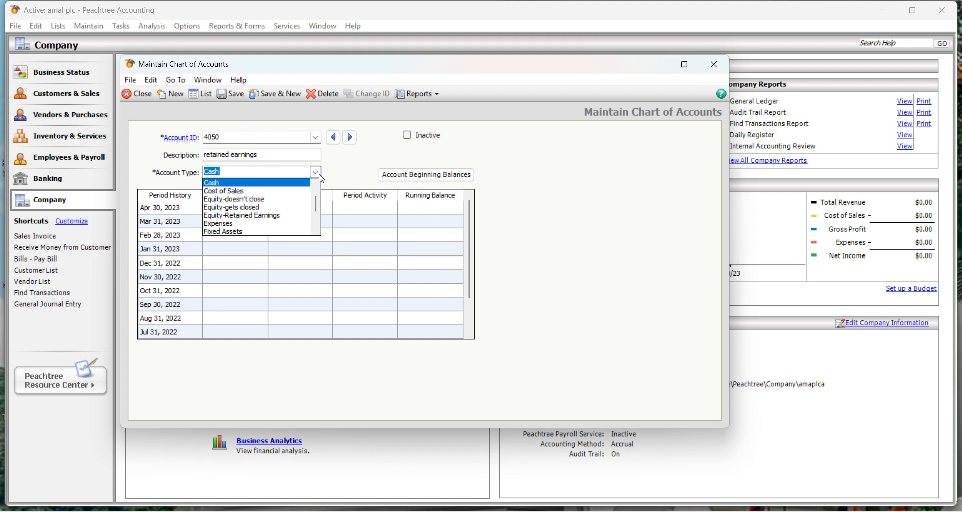
click(266, 216)
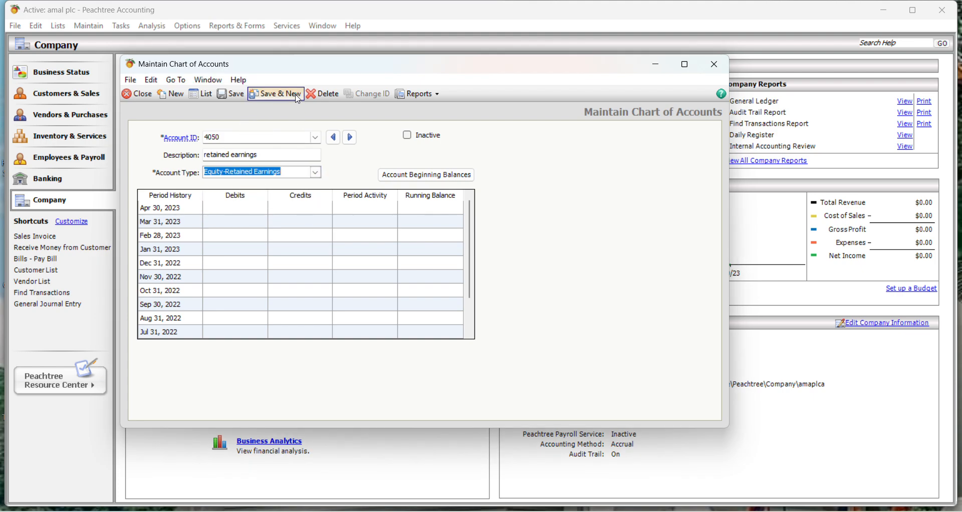
click(298, 100)
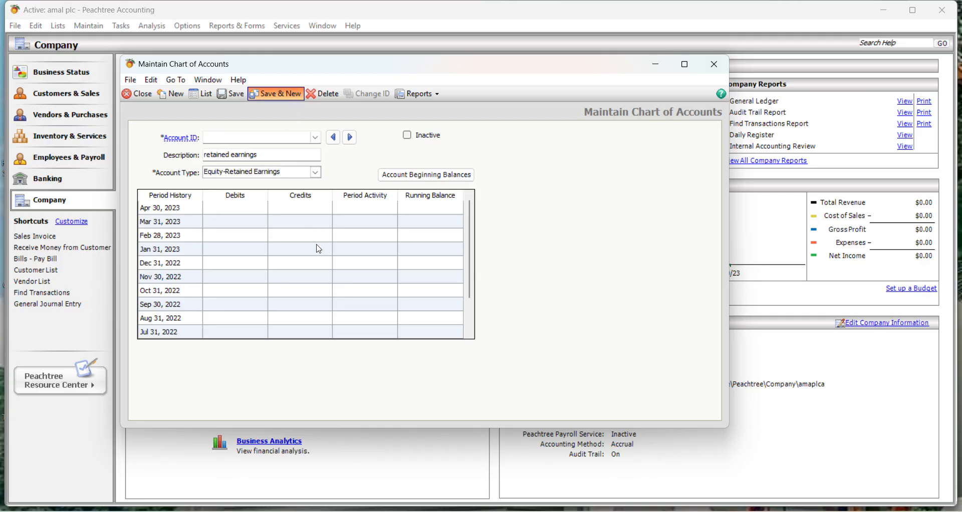
Enter the new account's ID as 4500 and its description as "cost of sales".
text(4500)
key(Tab)
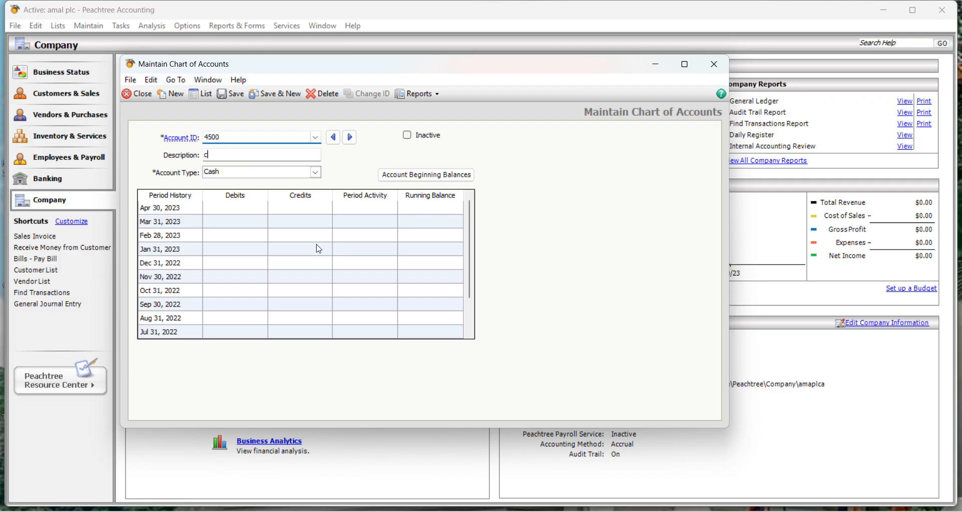
text(cost of sales)
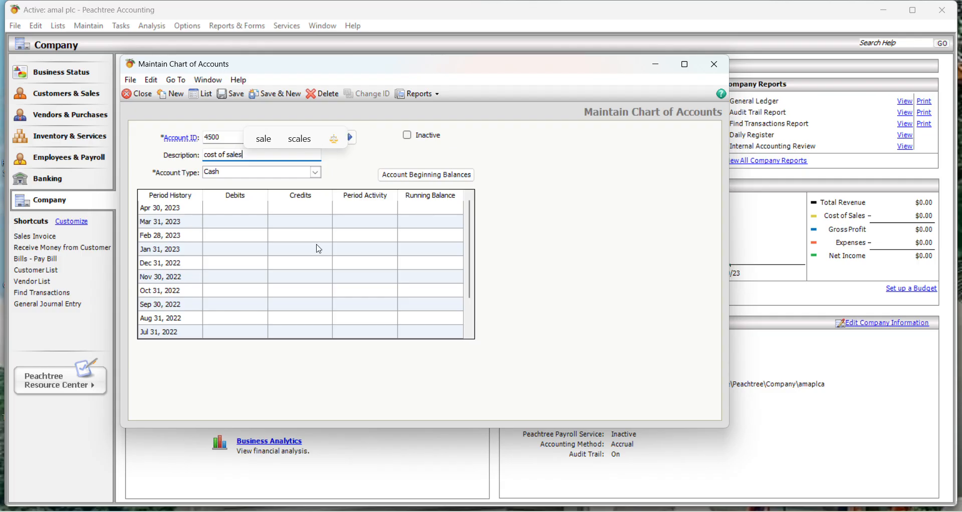
Set account 4500's type to Cost of Sales, then save it and start a new record.
key(Tab)
key(Down)
key(alt+Down)
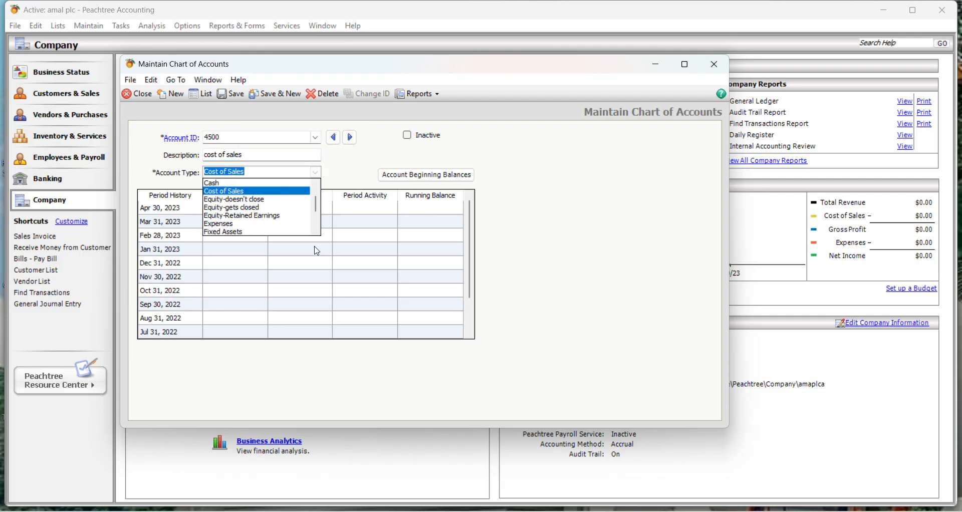
click(257, 191)
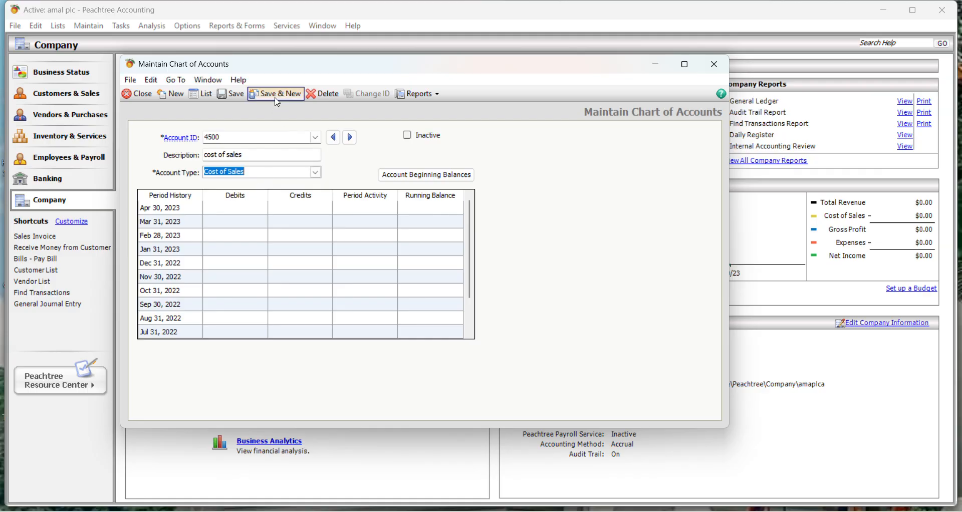
click(277, 102)
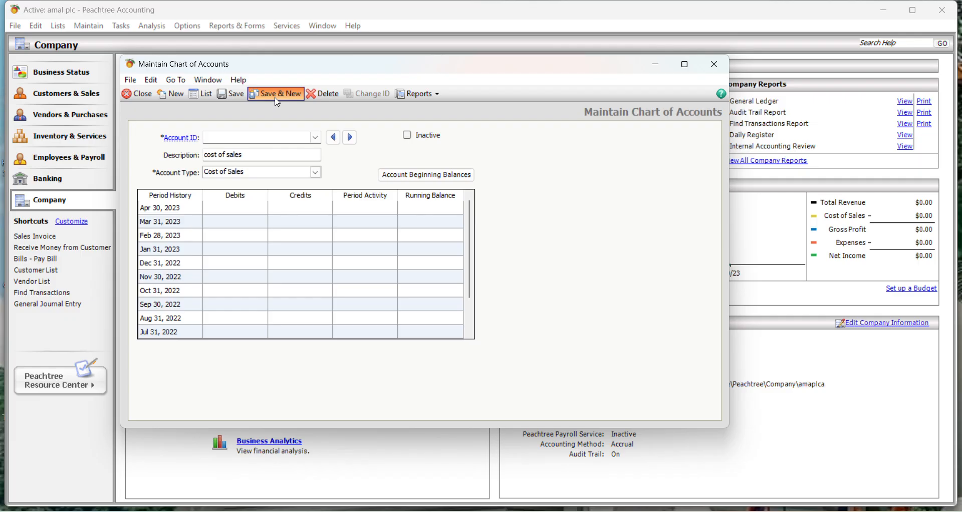
Enter the new account's ID as 5000 and its description as "sales".
text(5)
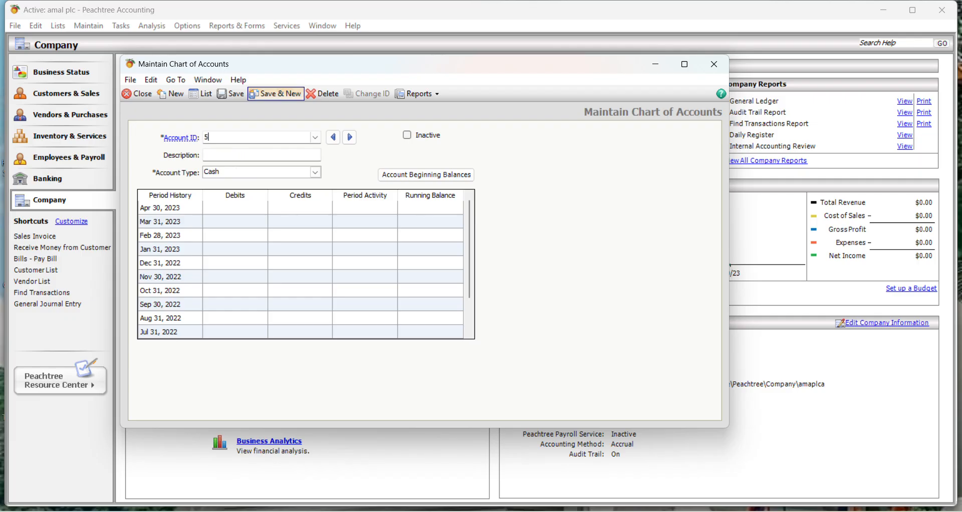
text(000)
key(Tab)
text(sales)
Set account 5000's type to Income, then save it and start a new record.
key(Tab)
text(i)
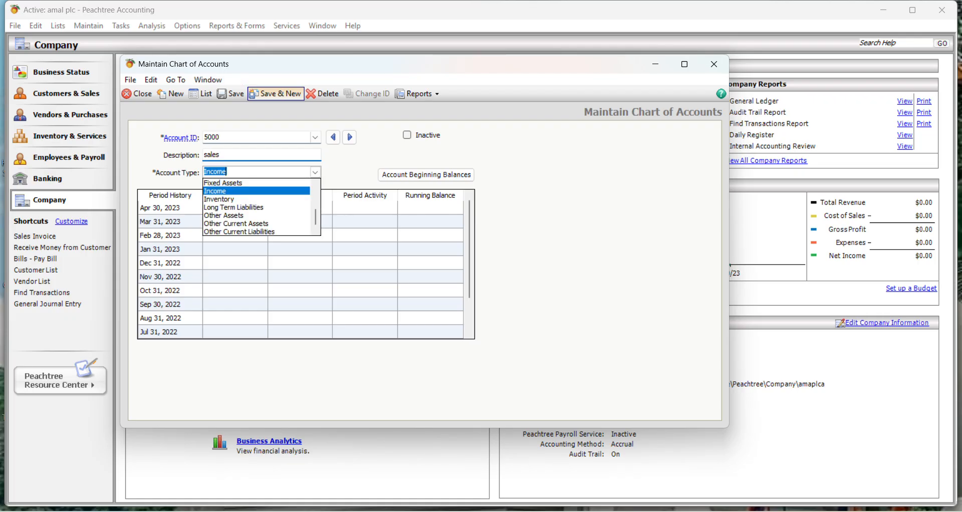
click(224, 191)
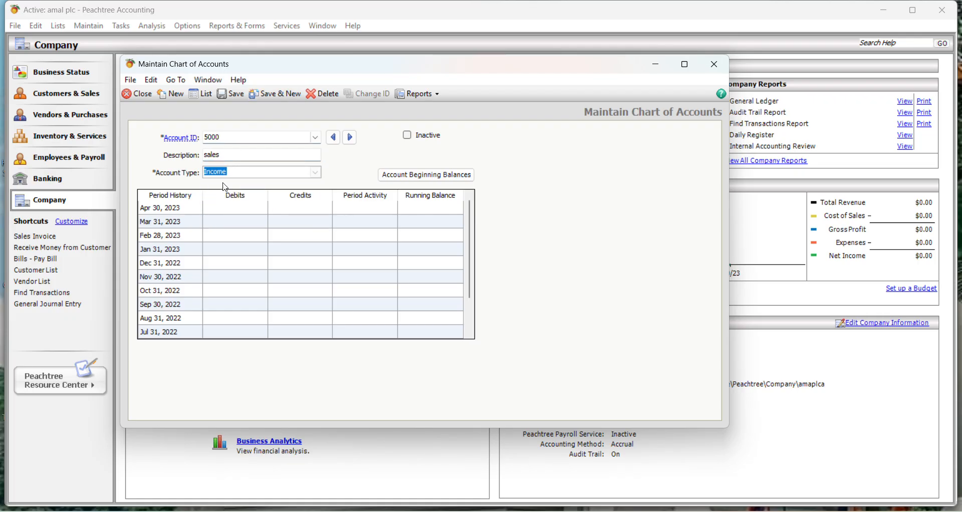
click(263, 99)
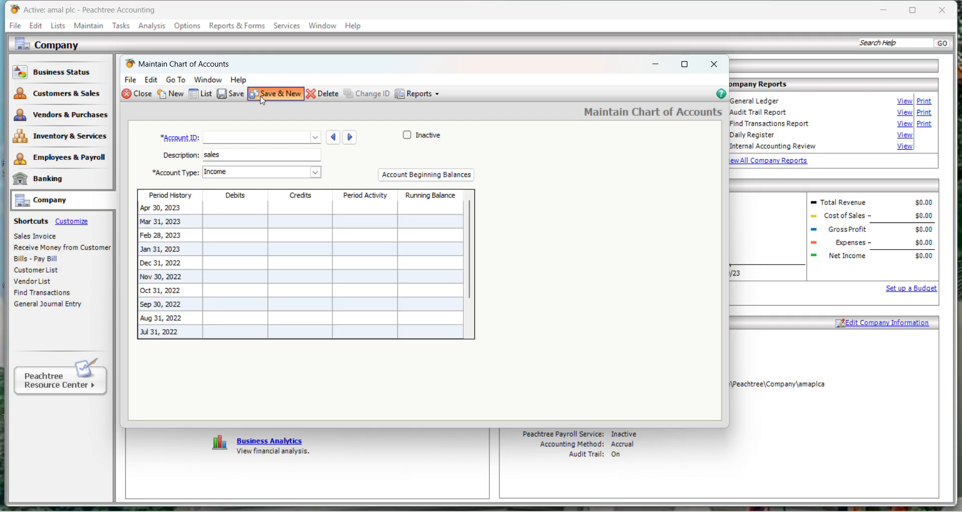
Enter the new account's ID as 5010 and its description as "interest income".
text(5010)
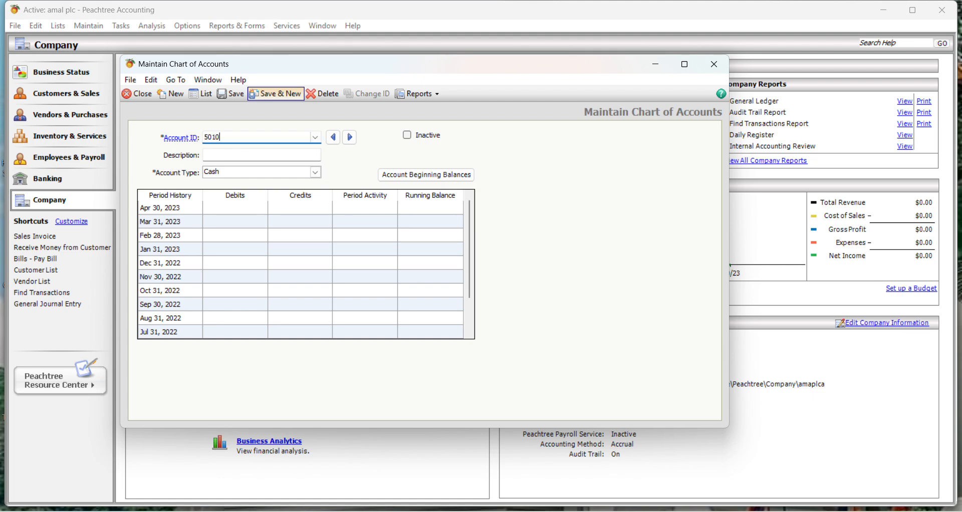
key(Tab)
text(intere)
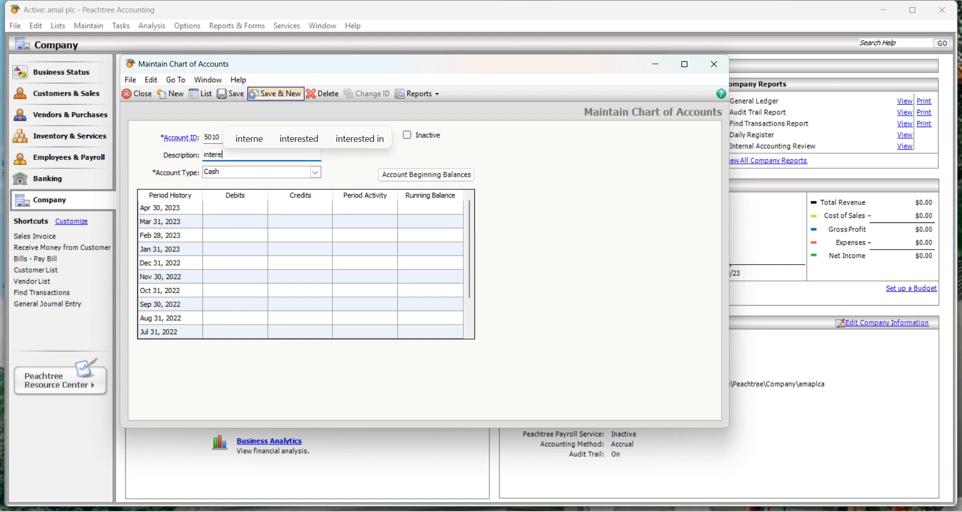
text(st inc)
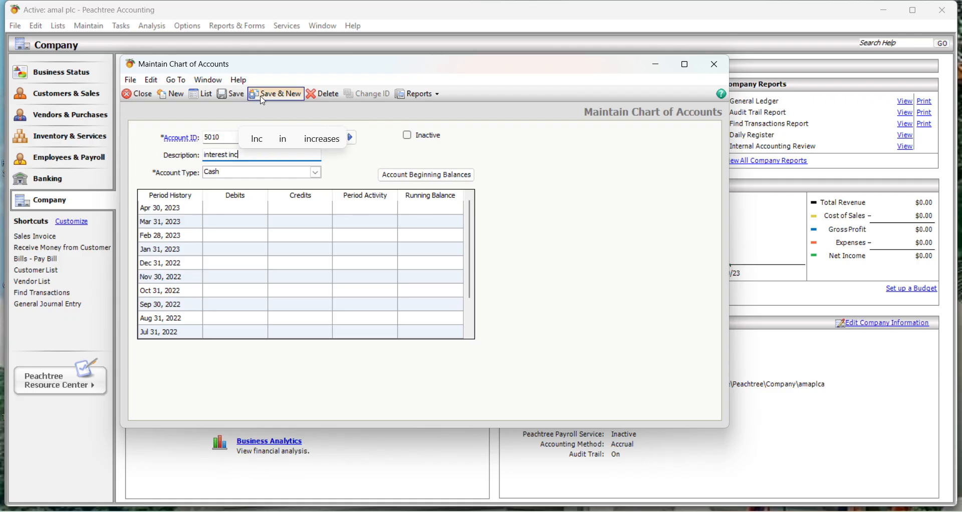
text(ome)
Set account 5010's type to Income, then save it and start a new record.
key(Tab)
key(i)
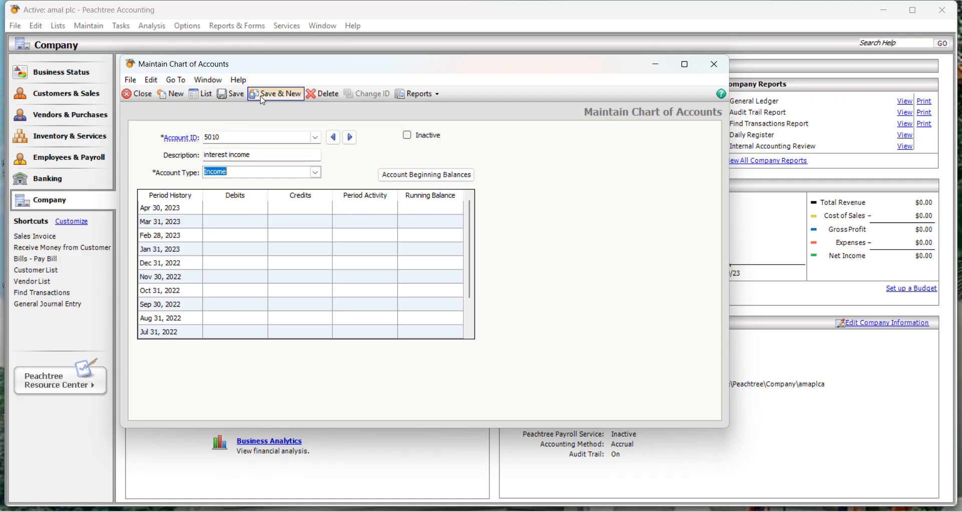
key(Tab)
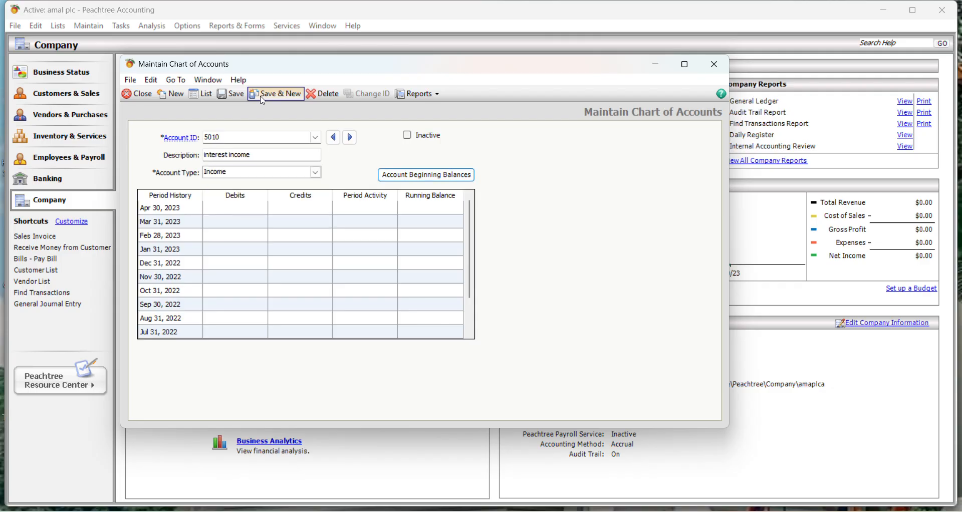
click(263, 100)
Enter the new account's ID as 5020 and its description as "discount received".
text(5020)
click(275, 95)
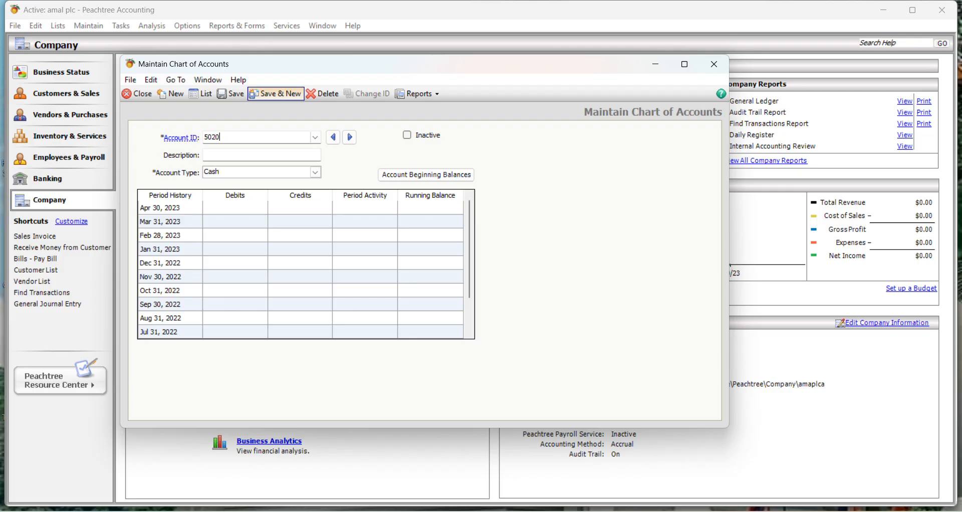
key(Tab)
text(disco)
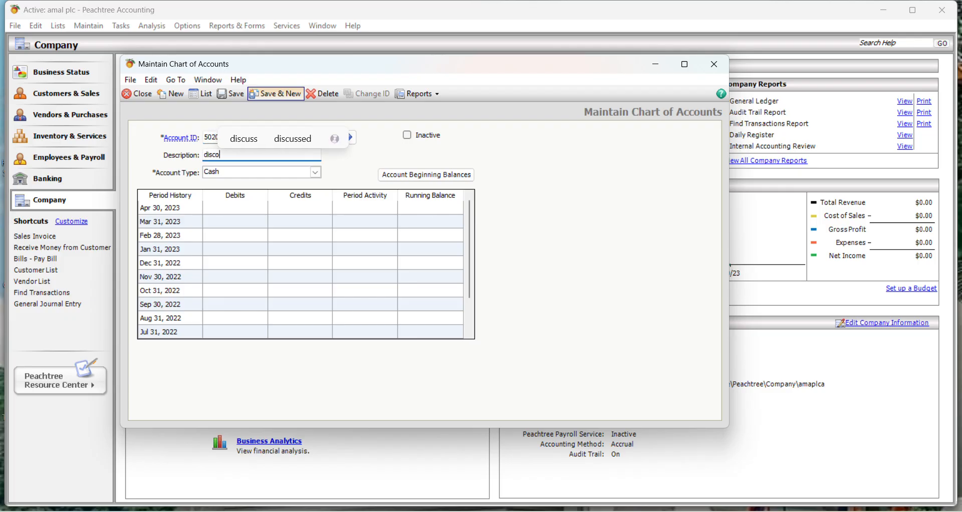
text(unt re)
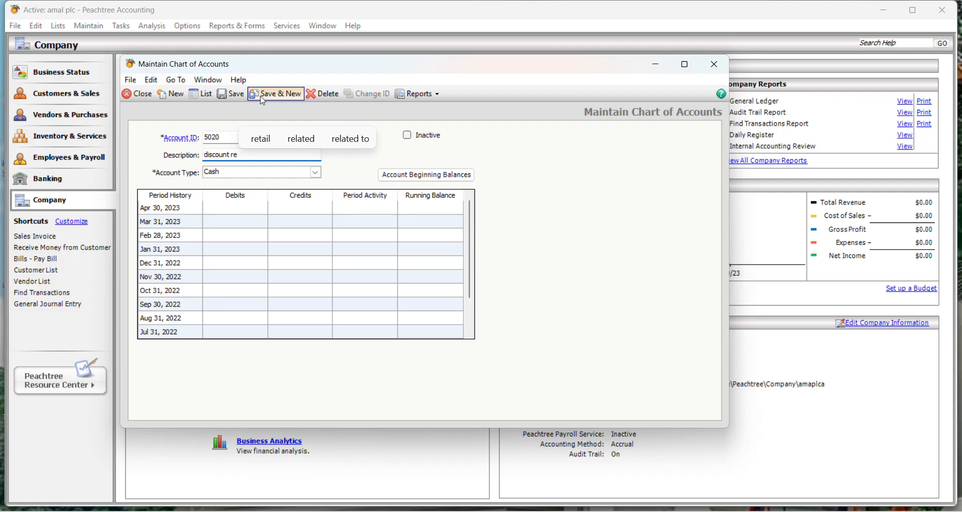
text(ceive)
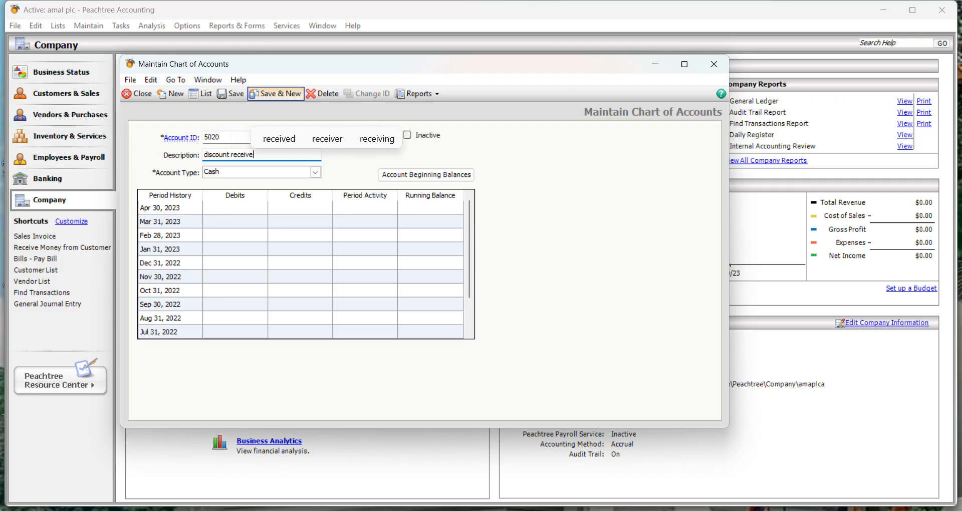
text(d)
Set account 5020's type to Income, then save it and start a new record.
key(Tab)
text(i)
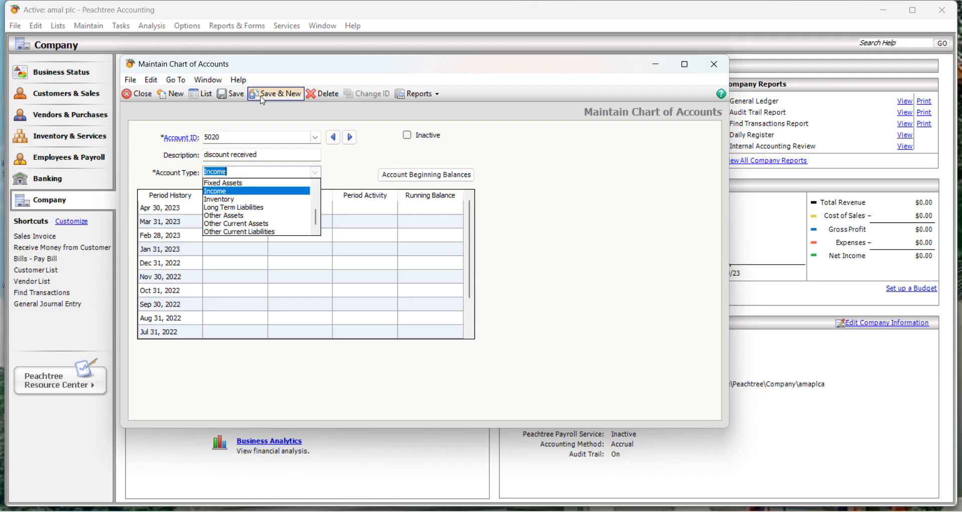
text(o)
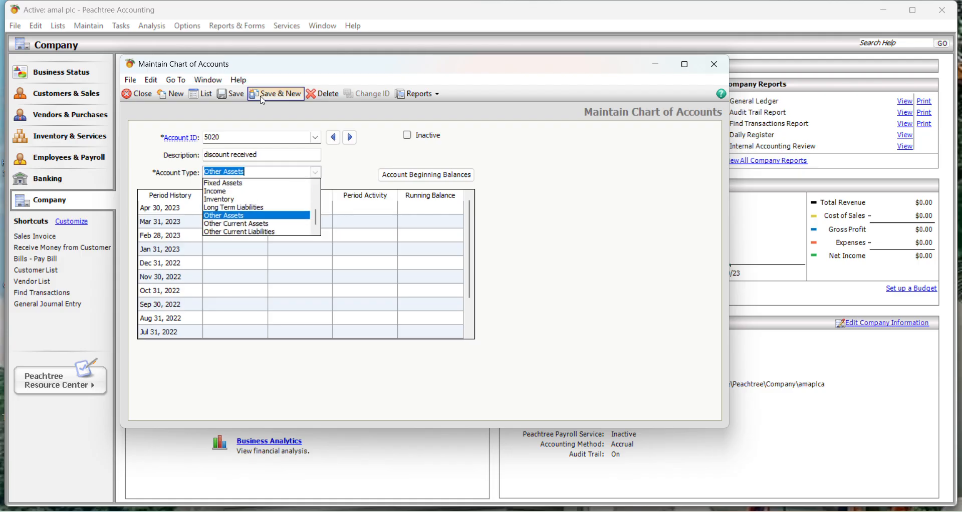
text(i)
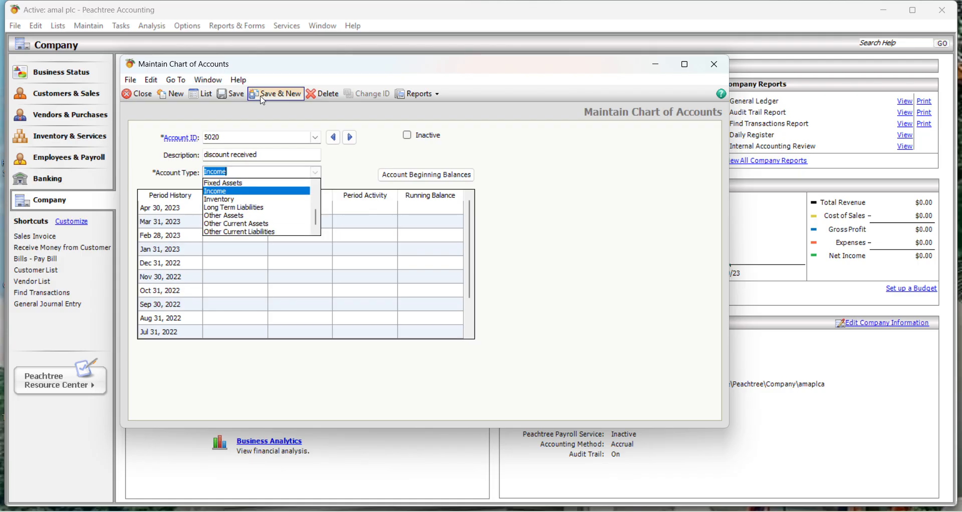
key(Return)
key(Tab)
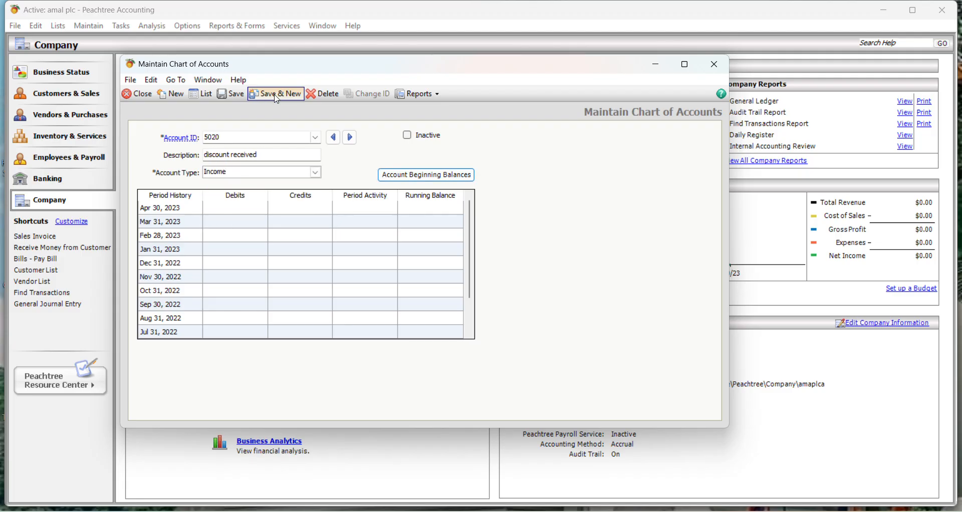
click(276, 97)
Enter the new account's ID as 5025 and its description as "rent income".
text(5025)
key(Tab)
text(e)
key(BackSpace)
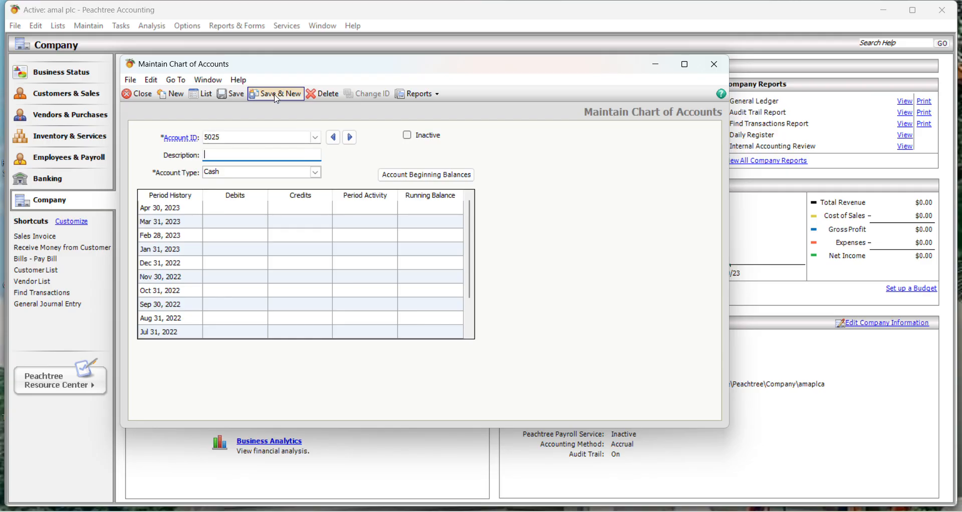
text(rent income)
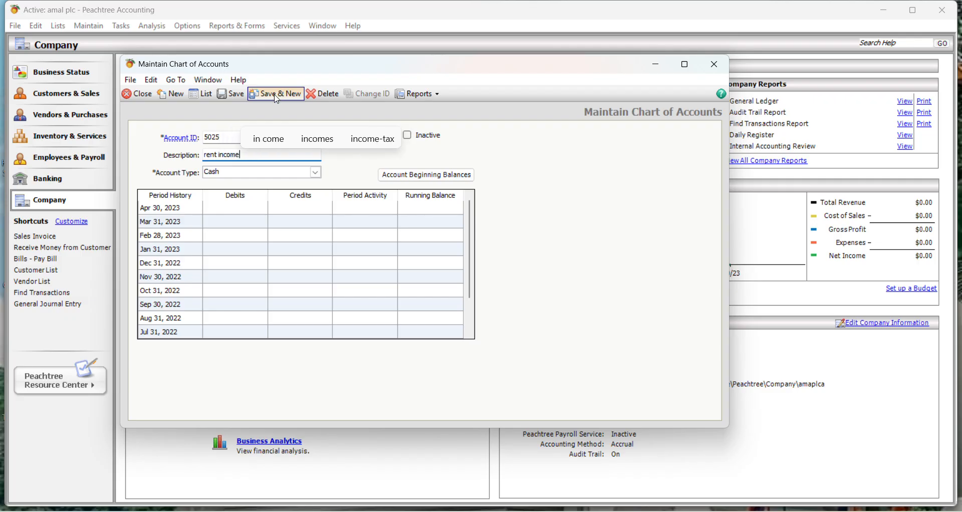
Set account 5025's type to Income, then save it and start a new record.
key(Tab)
key(Tab)
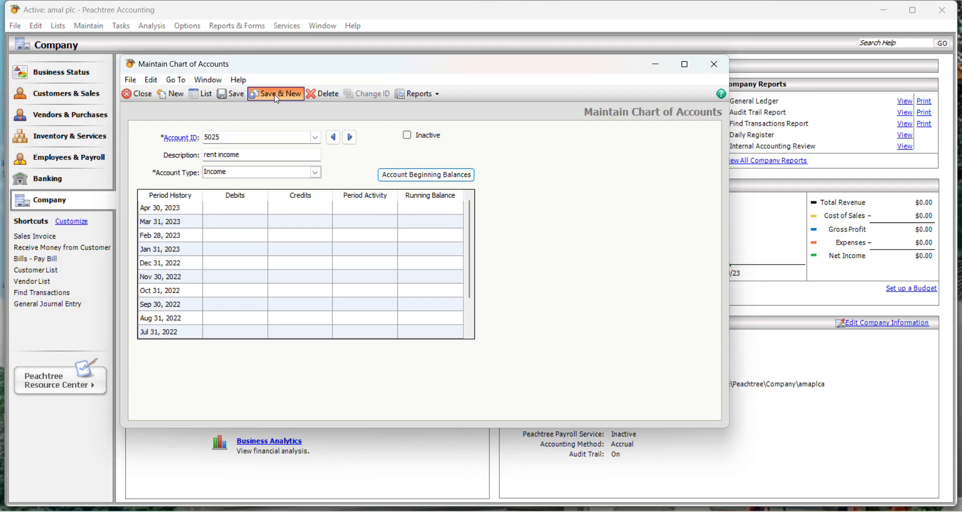
click(277, 96)
Enter the new account's ID as 6000 and its description as "elecricity".
text(60)
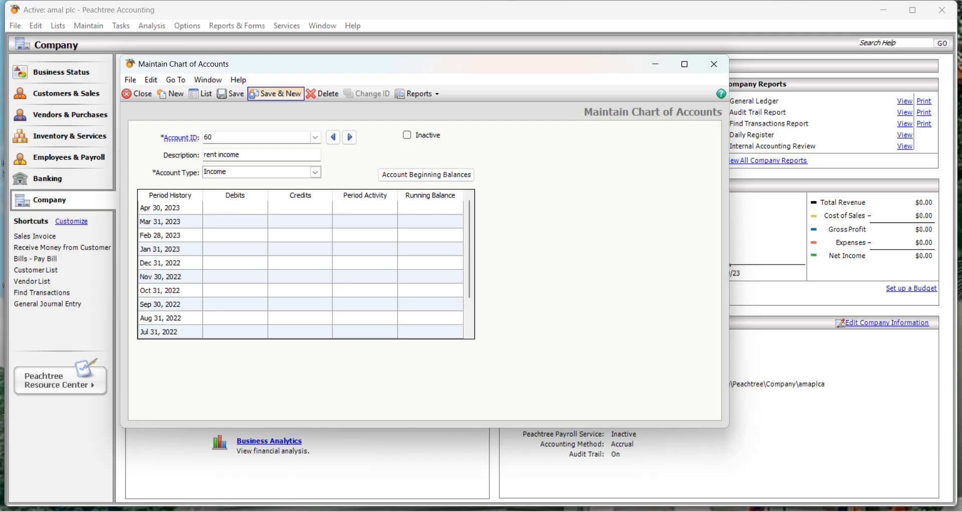
text(00)
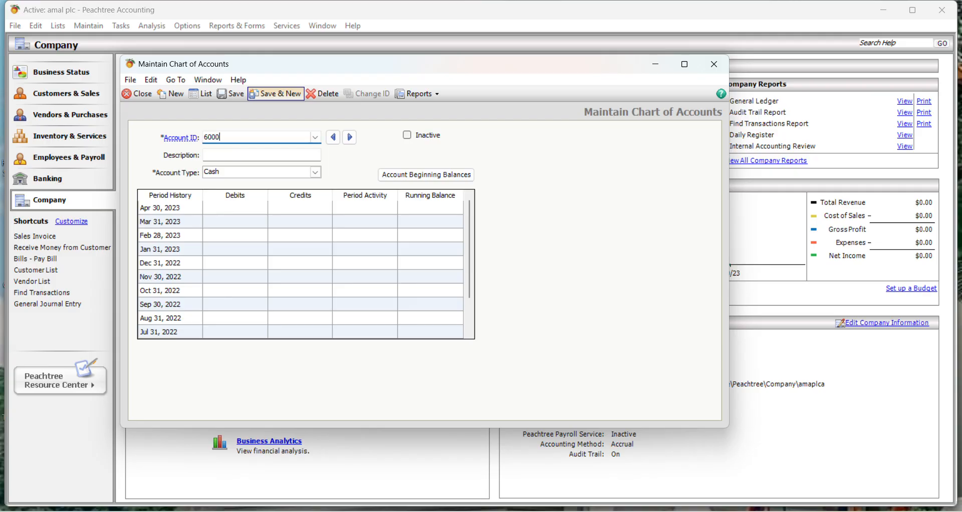
key(Tab)
text(elecr)
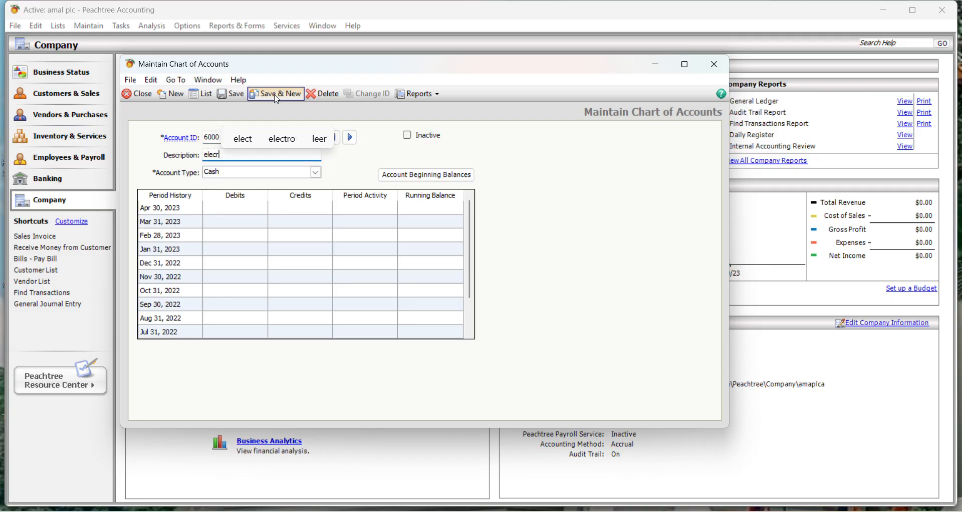
text(icity)
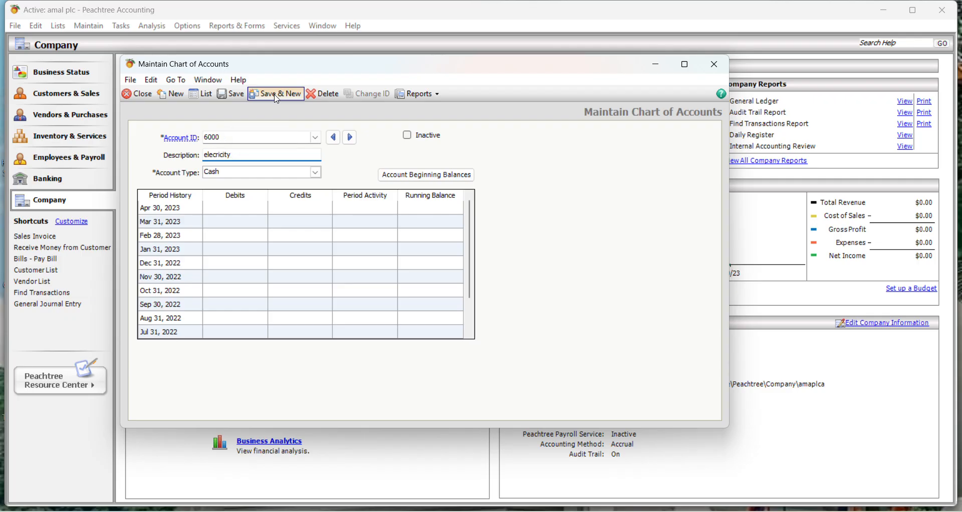
Set account 6000's type to Expenses, then save it and start a new record.
key(Tab)
key(e)
click(233, 226)
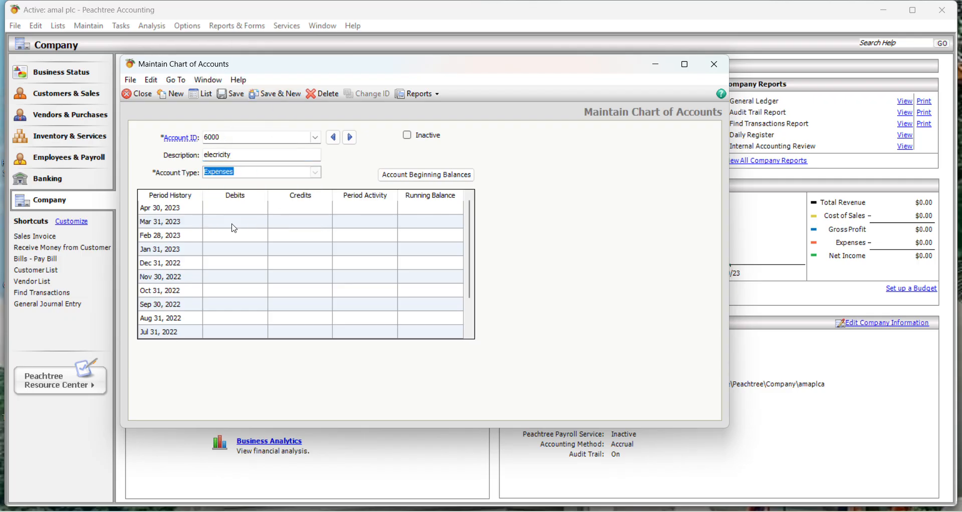
click(280, 98)
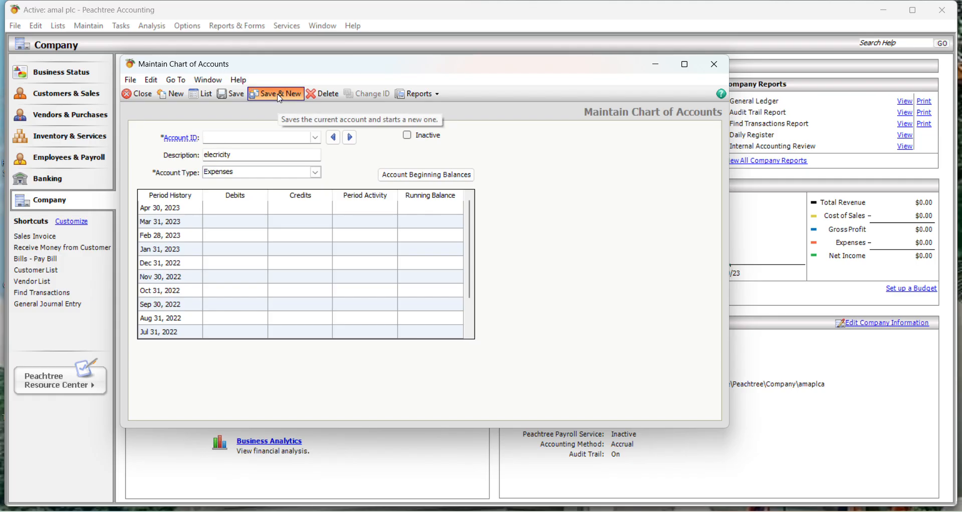
Enter the new account's ID as 6010 and its description as "rent expenses".
text(6)
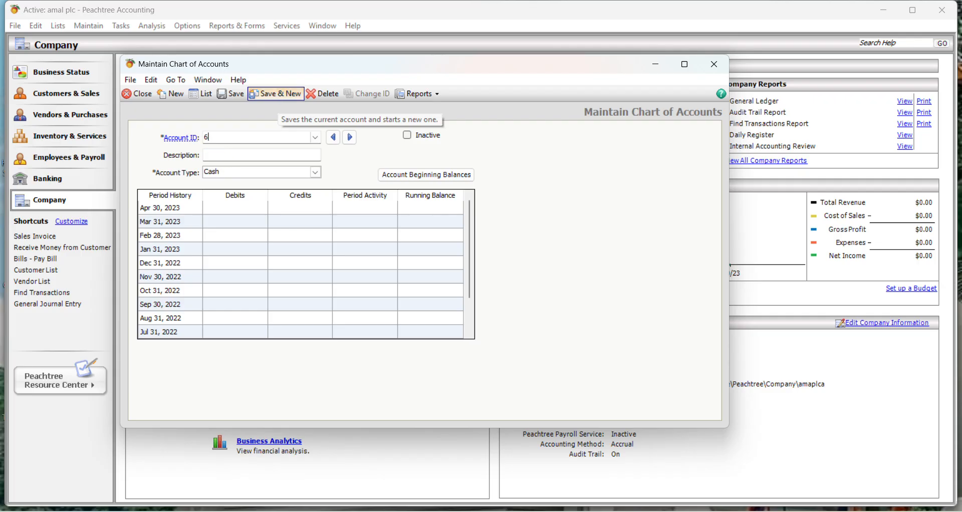
text(010)
key(Tab)
text(rent expenses)
Set account 6010's type to Expenses, then save it and start a new record.
key(Tab)
text(e)
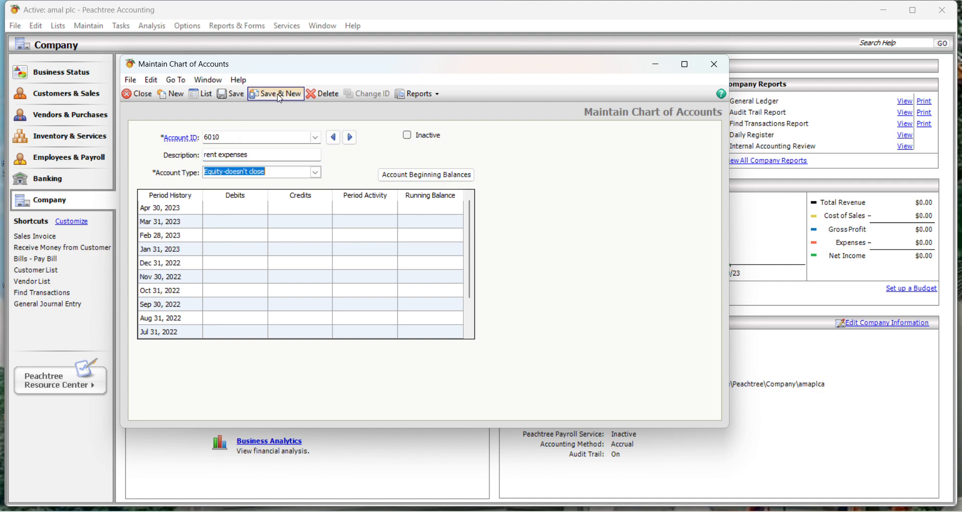
click(225, 224)
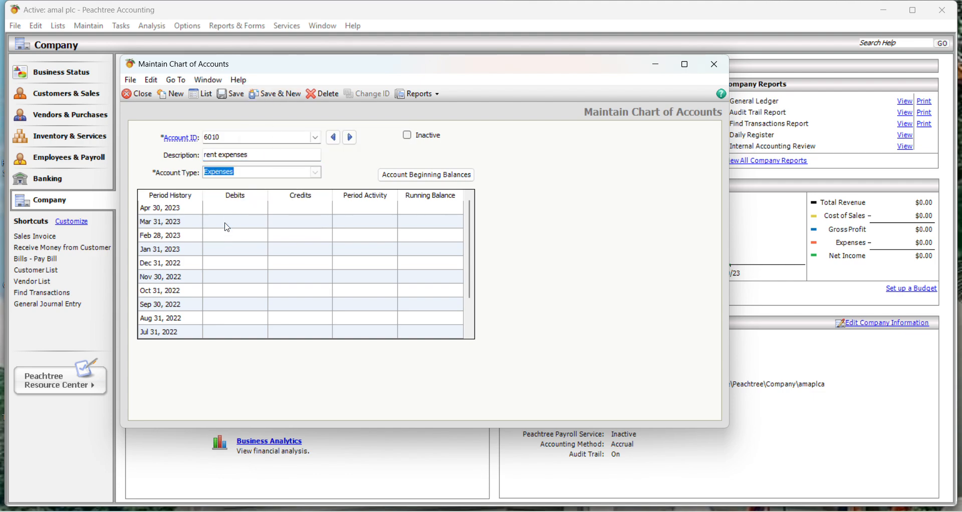
click(276, 95)
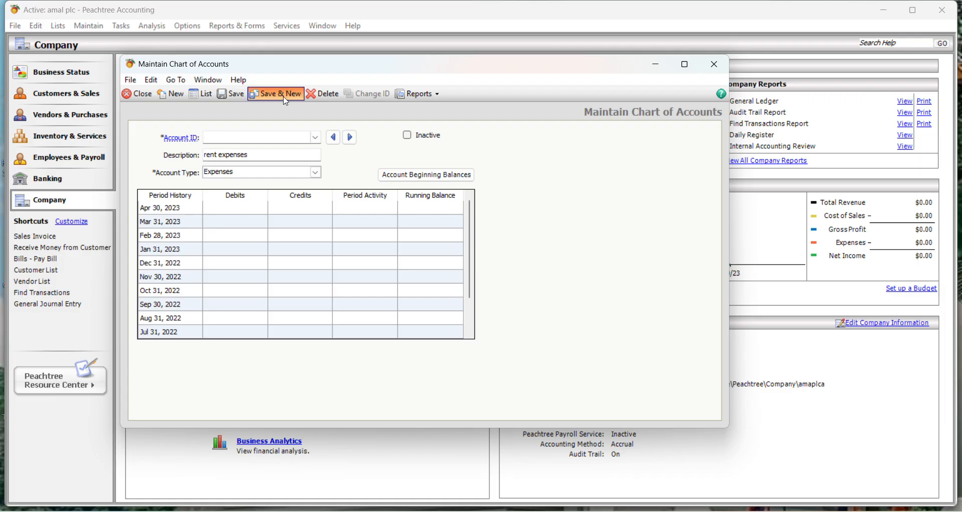
click(286, 101)
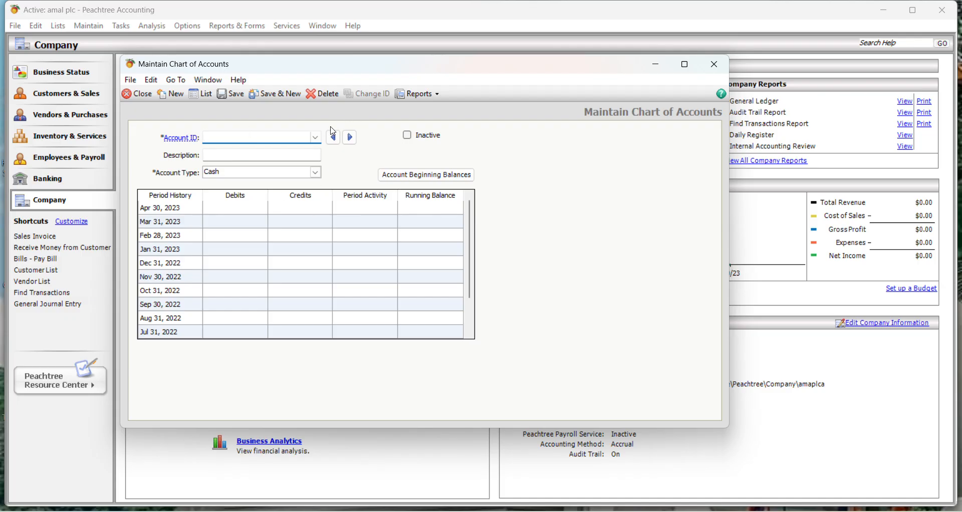
Enter the new account's ID as 6015 and its description as "insurance expenses".
text(6015)
key(Tab)
text(insu)
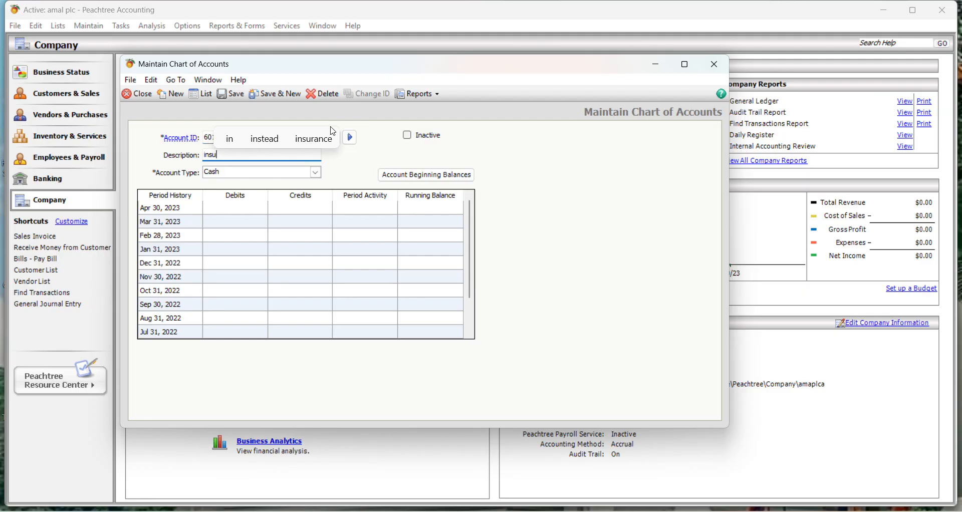
text(rance )
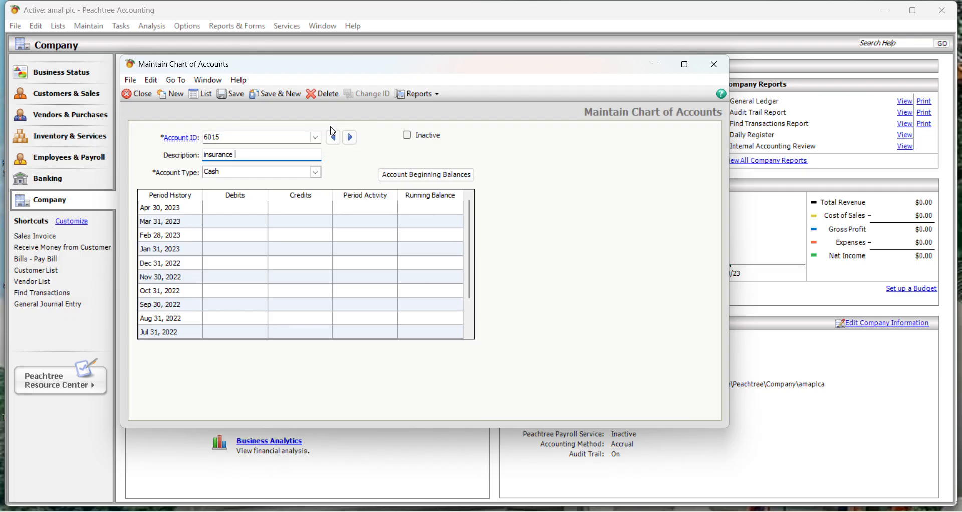
text(exp)
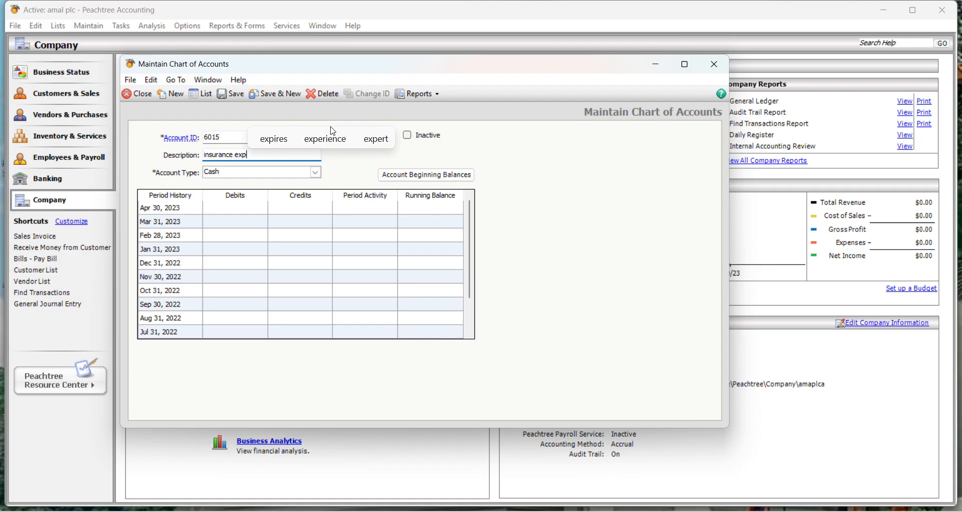
text(ense)
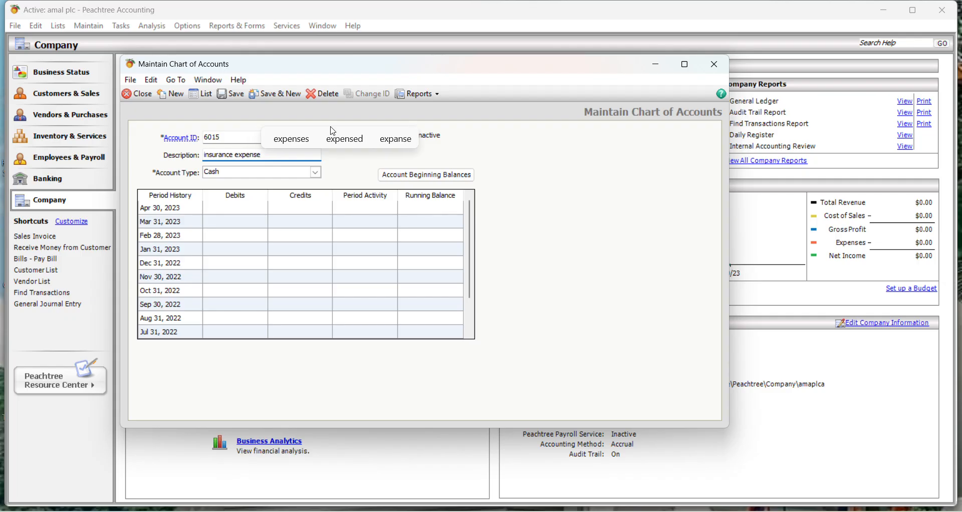
text(s)
Set account 6015's type to Expenses, then save it and start a new record.
key(Tab)
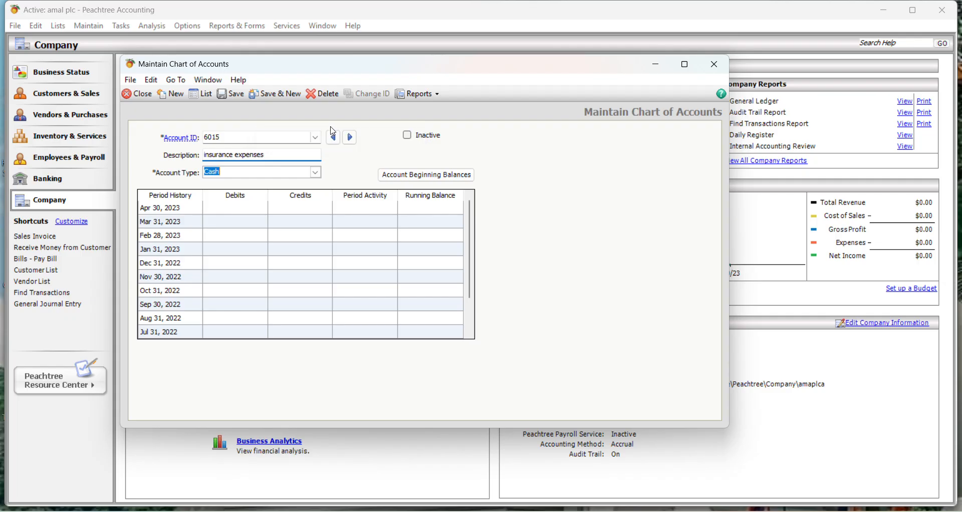
click(316, 173)
click(237, 230)
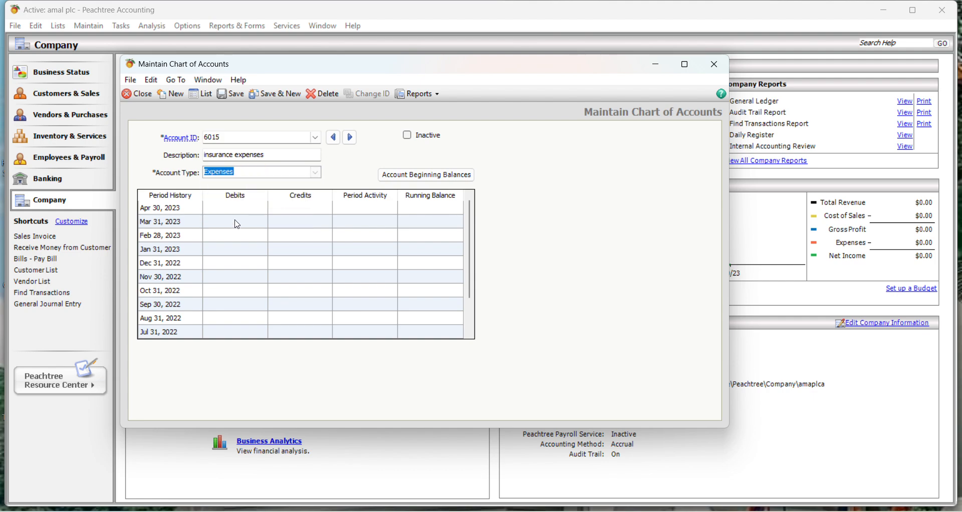
click(272, 94)
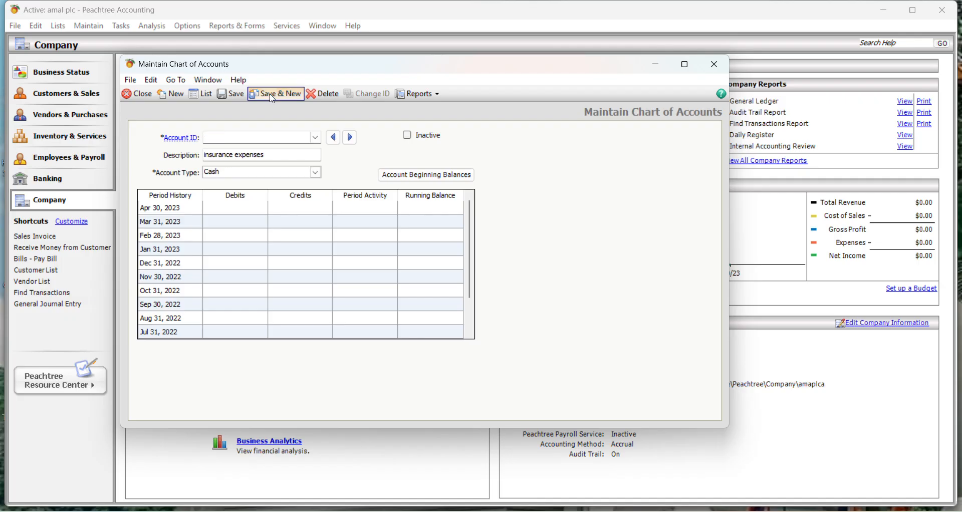
Enter the new account's ID as 6020 and its description as "dep-furniture".
text(6020)
key(Tab)
text(dep-furn)
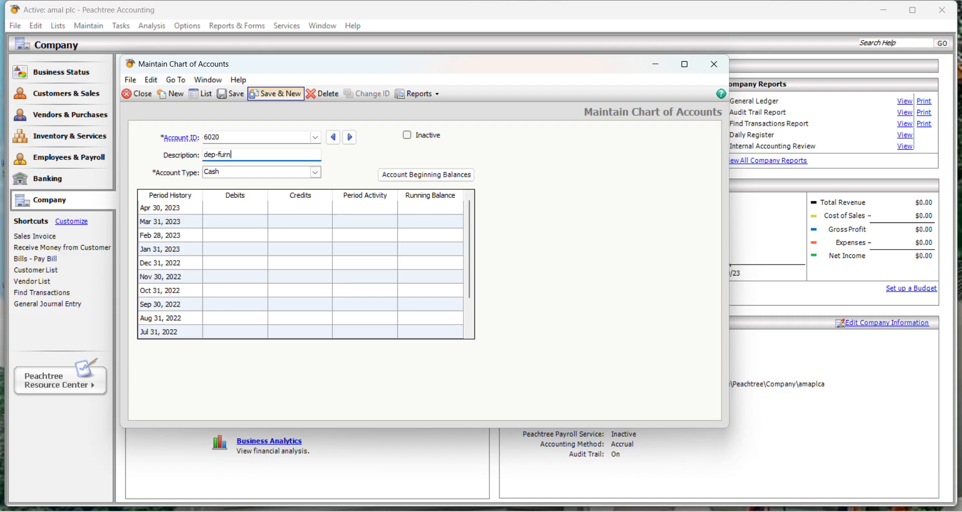
text(iture)
Set account 6020's type to Expenses, then save it and start a new record.
key(Tab)
text(e)
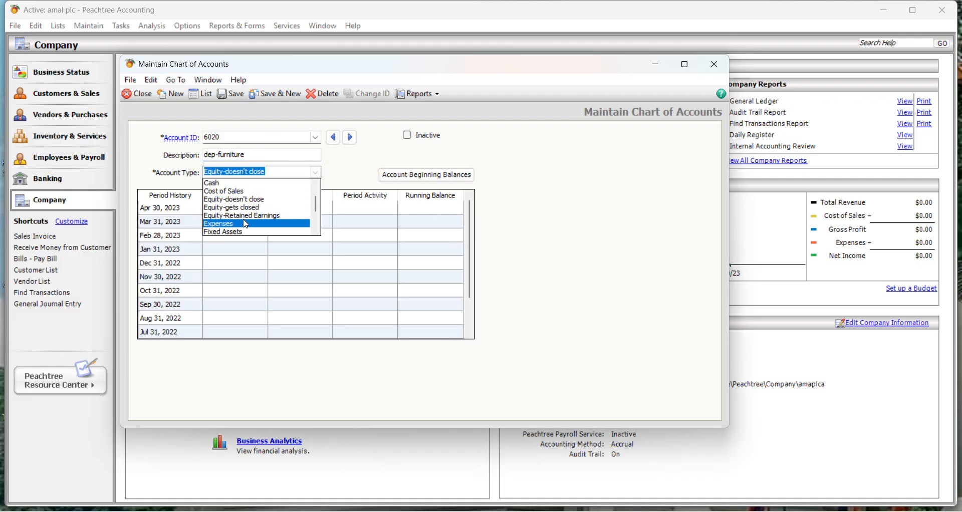
click(246, 224)
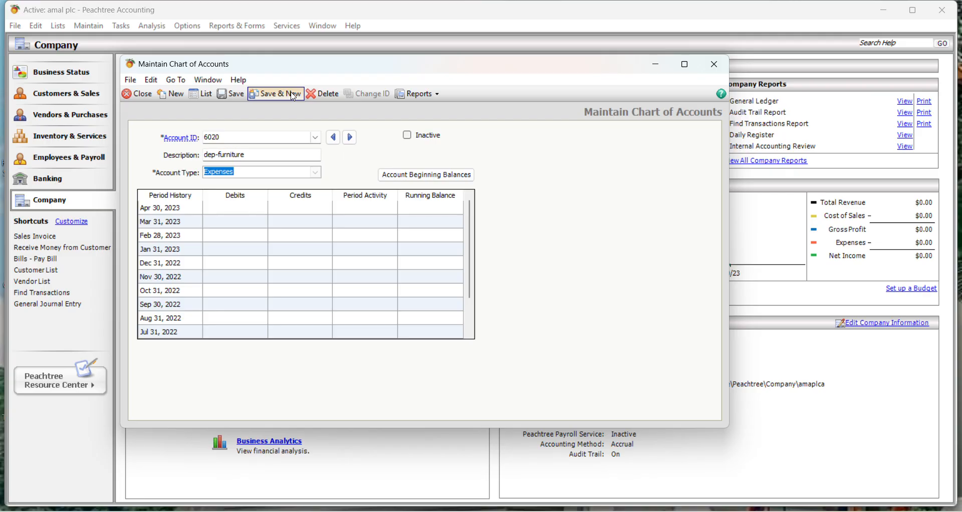
click(294, 95)
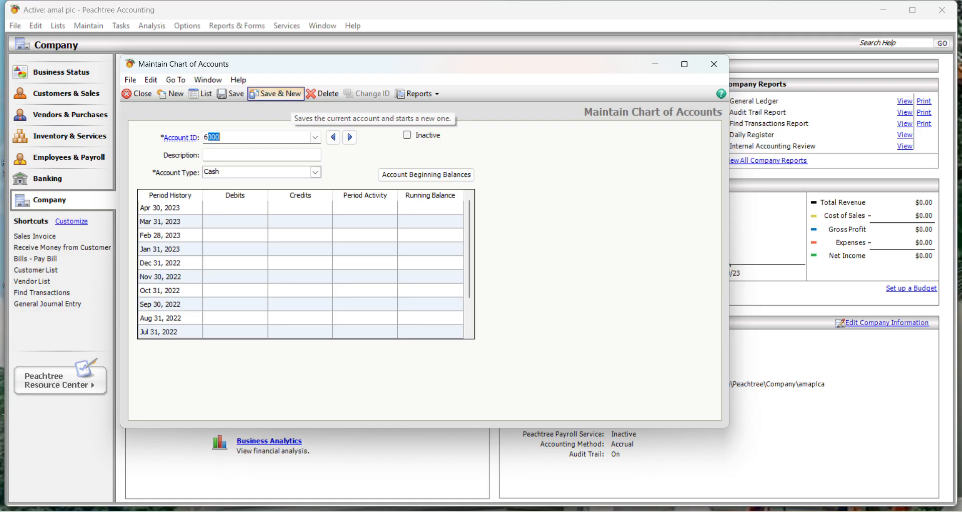
Enter the new account's ID as 6025 and its description as "dep-equipment".
text(025)
key(Tab)
text(dep)
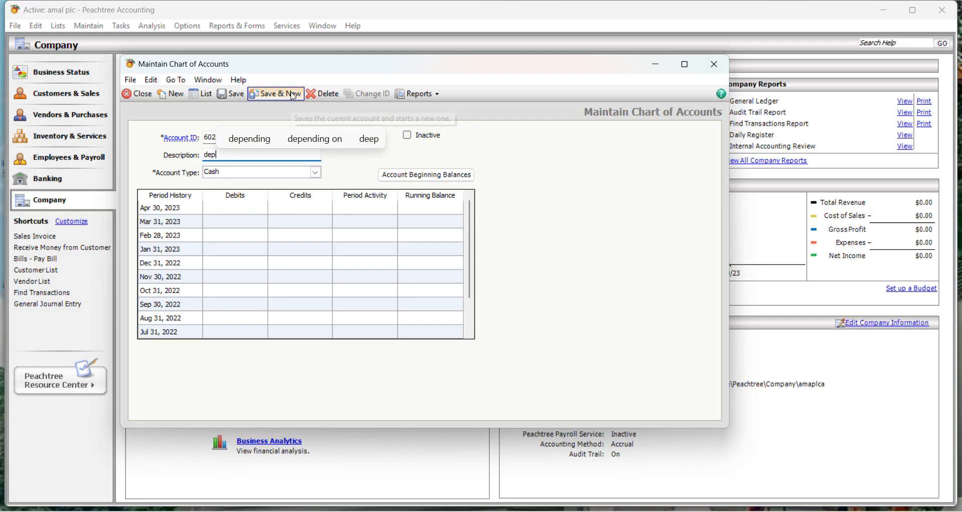
text(-eqi)
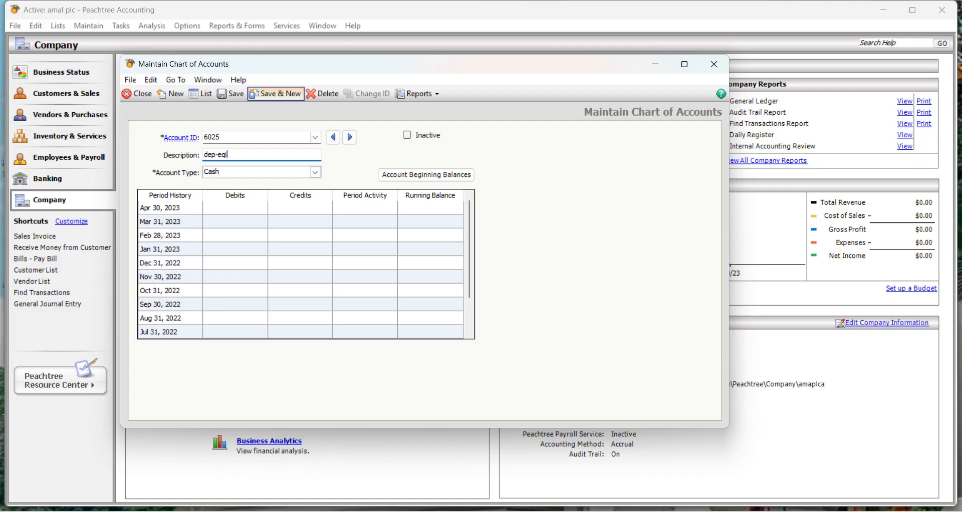
key(BackSpace)
text(uui)
key(BackSpace)
key(BackSpace)
text(ipment)
Set account 6025's type to Expenses, then save it and start a new record.
key(Tab)
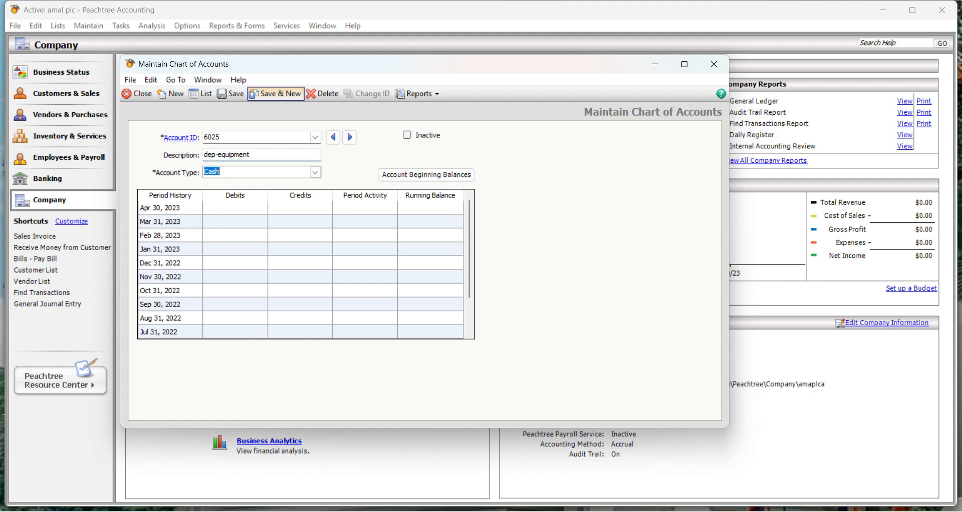
text(esn't close)
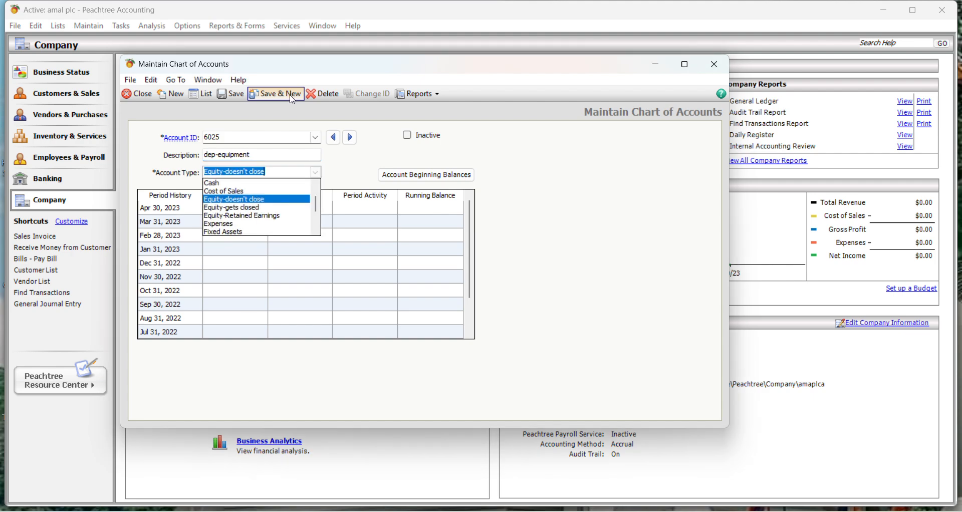
key(Down)
key(Down)
key(Down)
key(Return)
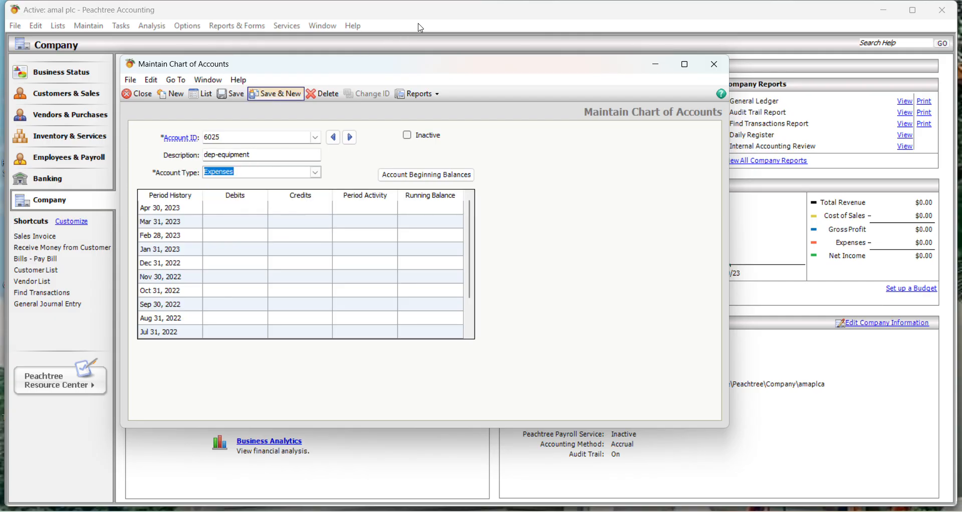
key(Return)
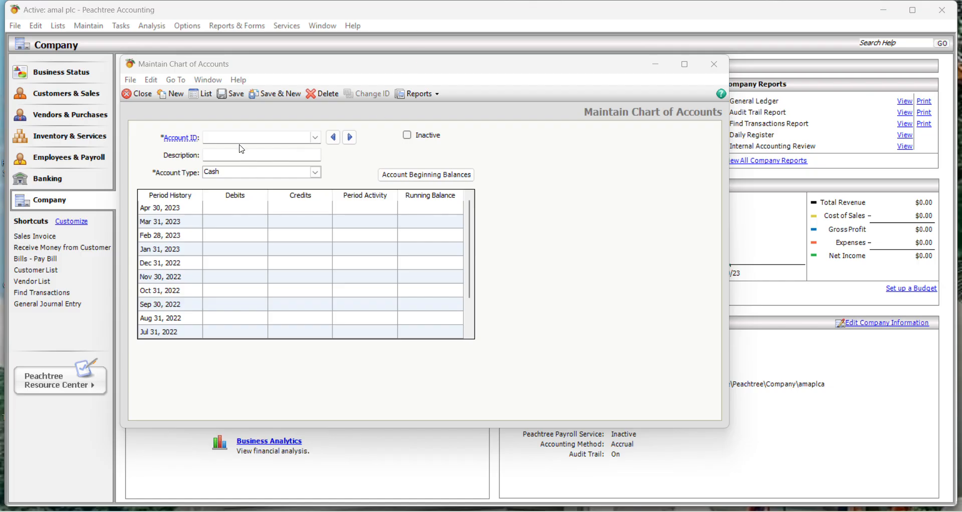
Enter the new account's ID as 6030 and its description as "stationary".
click(231, 135)
text(60)
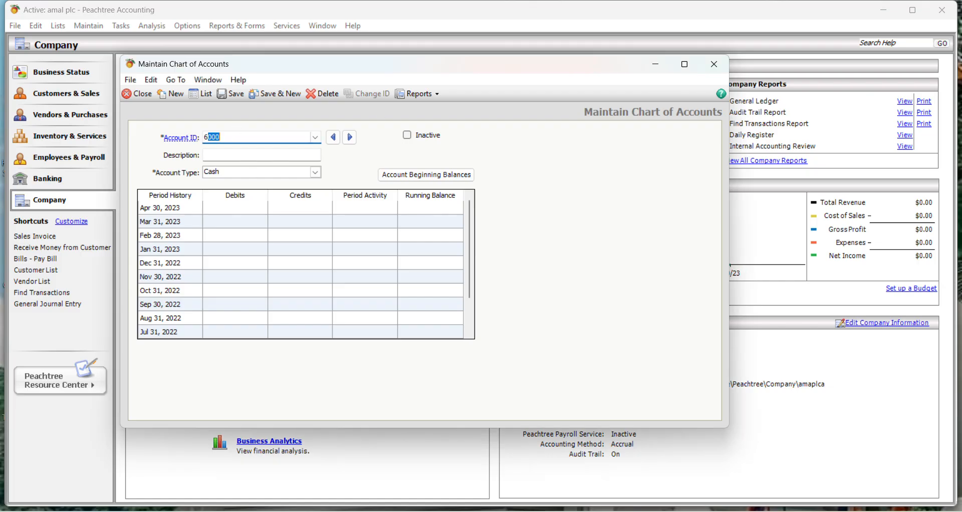
text(30)
key(Tab)
text(st)
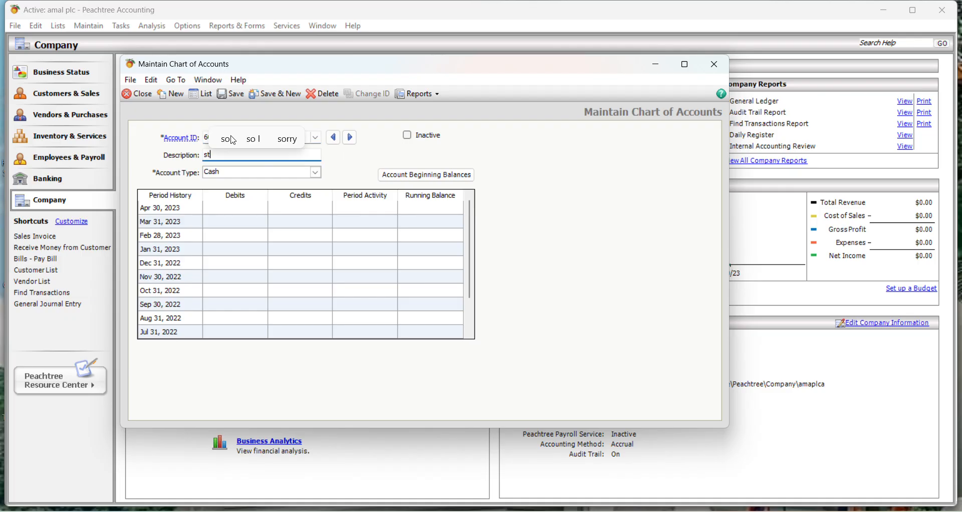
text(ationary)
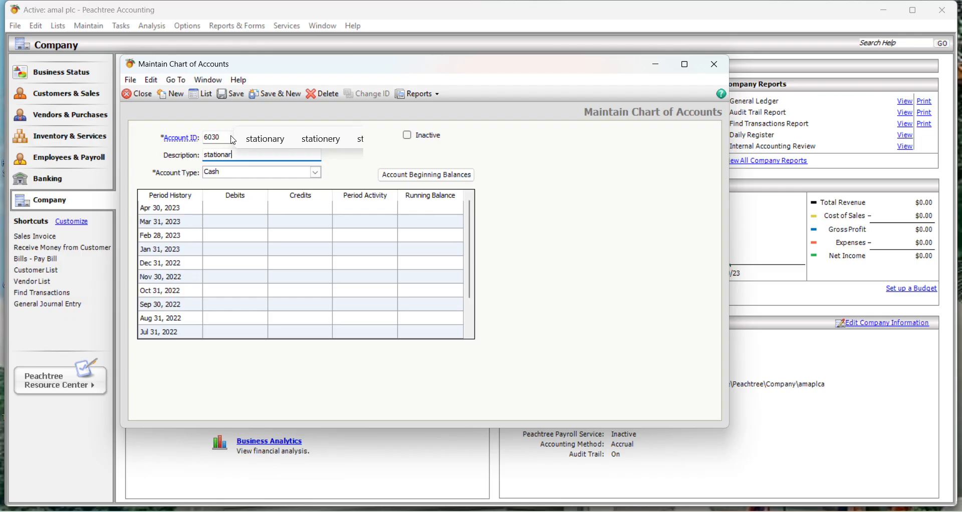
Set account 6030's type to Expenses, then save it and start a new record.
key(Tab)
text(e)
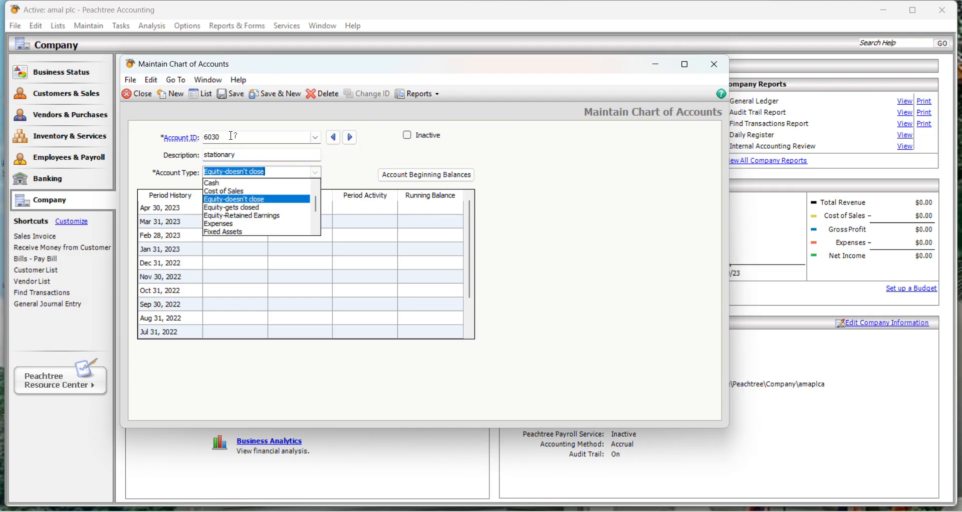
key(Down)
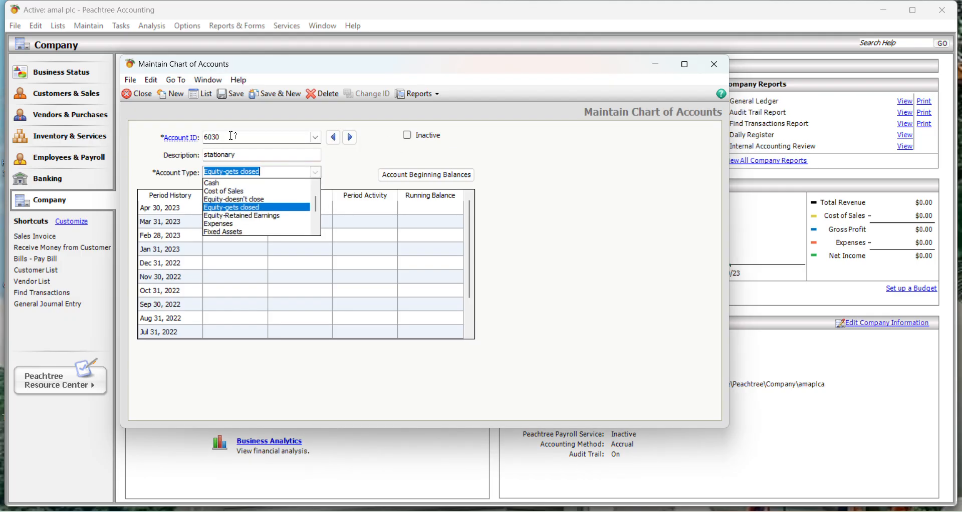
click(223, 224)
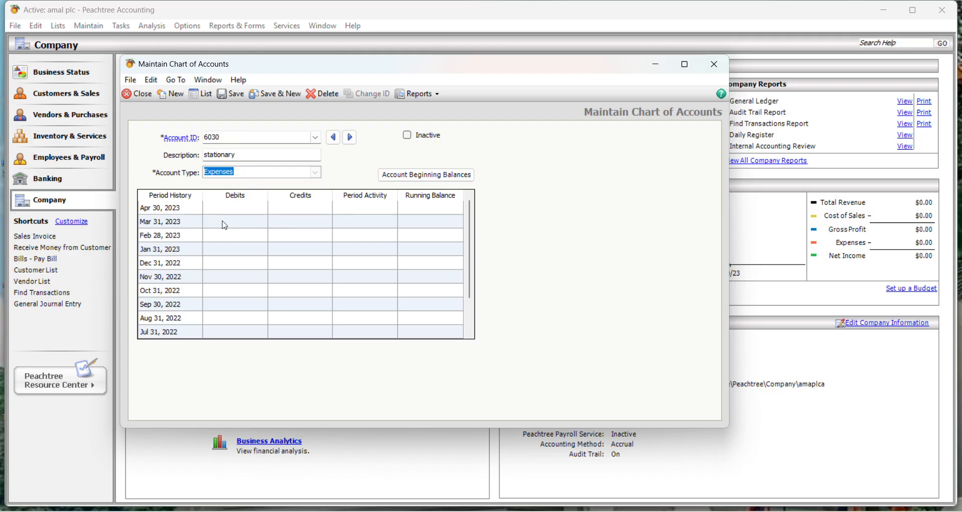
click(283, 94)
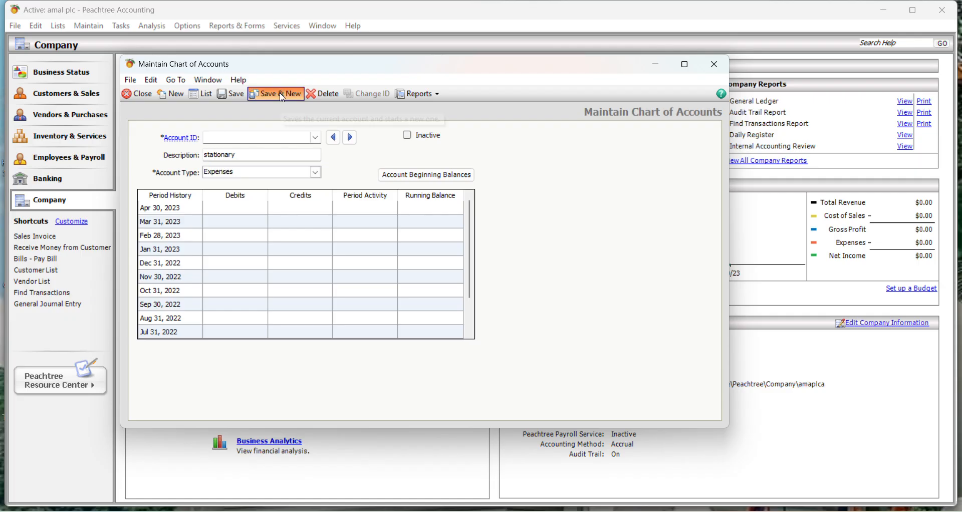
Enter the new account's ID as 6040 and its description as "salary".
text(60)
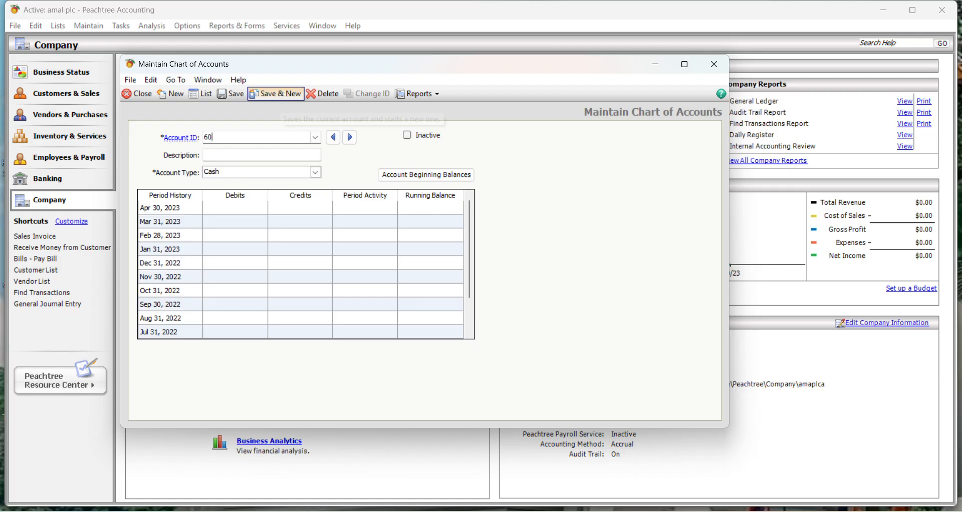
text(40)
key(Tab)
text(salary)
Set account 6040's type to Expenses, then save it and start a new record.
key(Tab)
text(e)
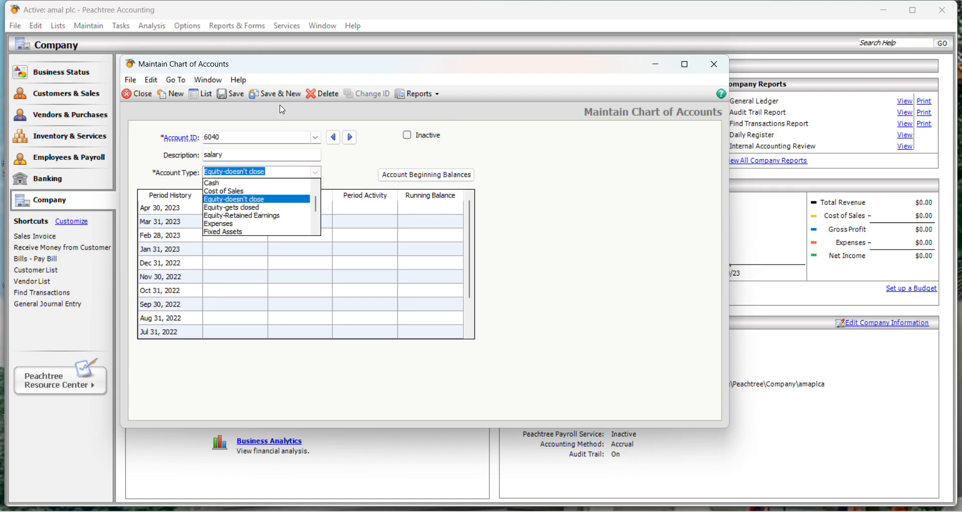
key(Down)
key(Down)
key(Down)
key(Return)
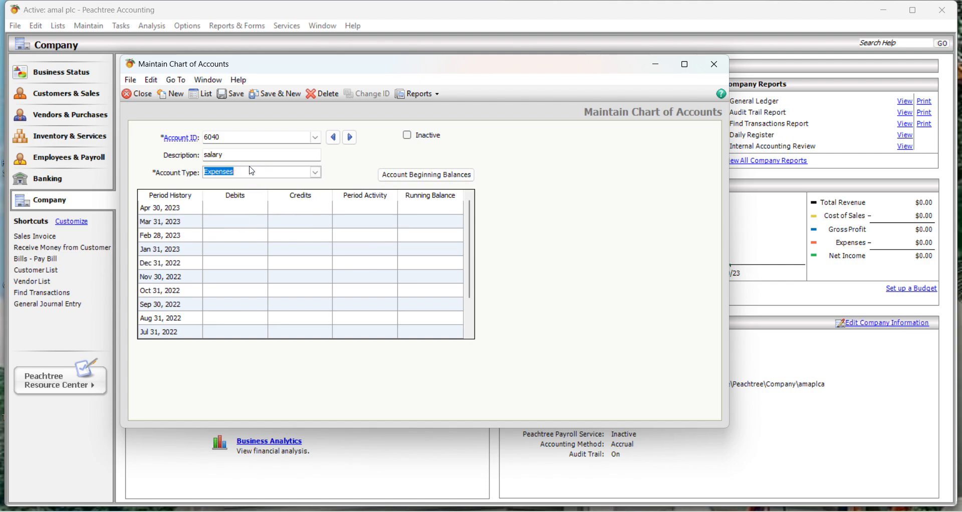
click(284, 100)
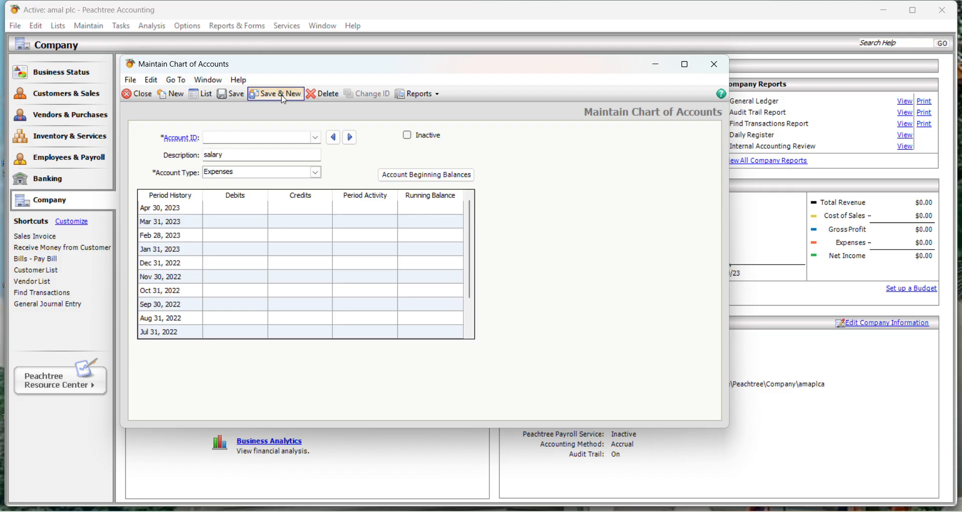
Create account 6500 with the description "advertising" and type Expenses, saving it and starting a new record.
text(6500)
key(Tab)
text(advertising)
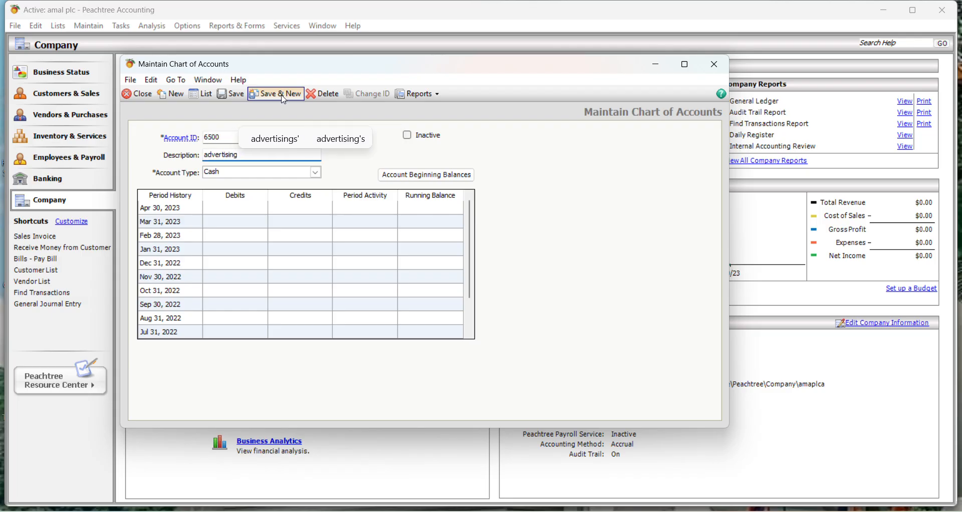
key(Tab)
text(e)
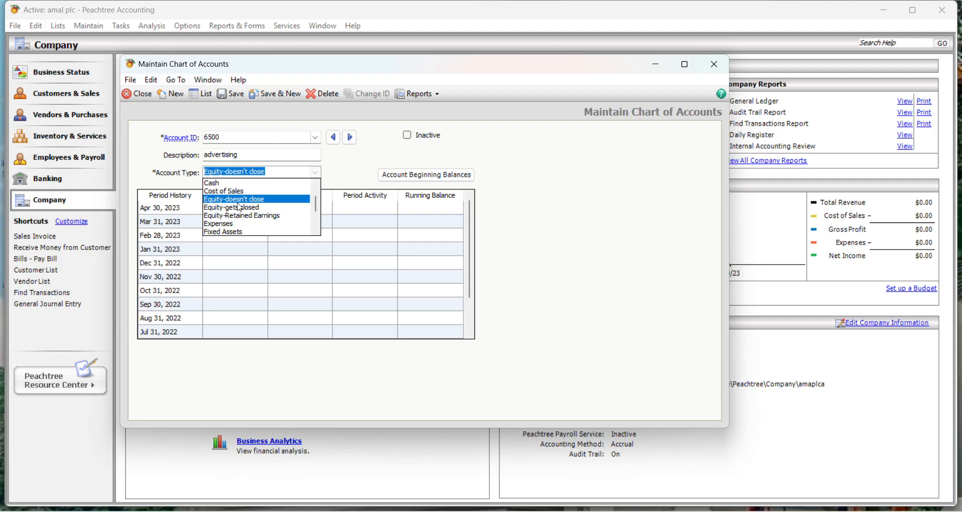
click(223, 227)
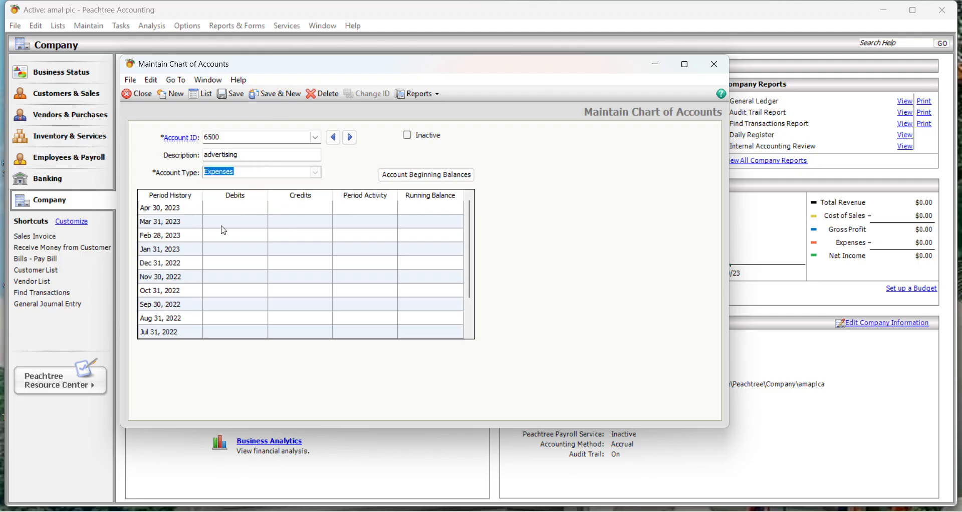
click(288, 96)
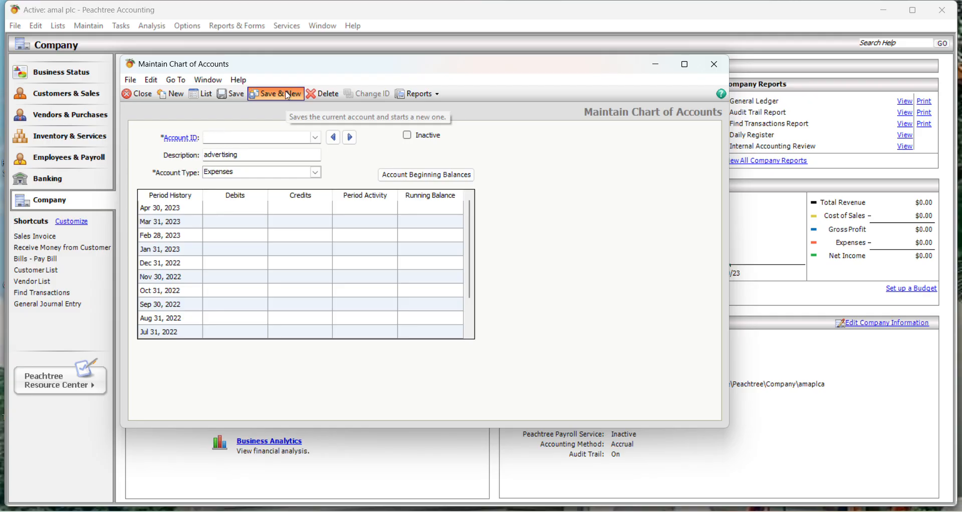
Create account 6510 with the description "bad debts" and type Expenses, saving it and starting a new record.
text(6)
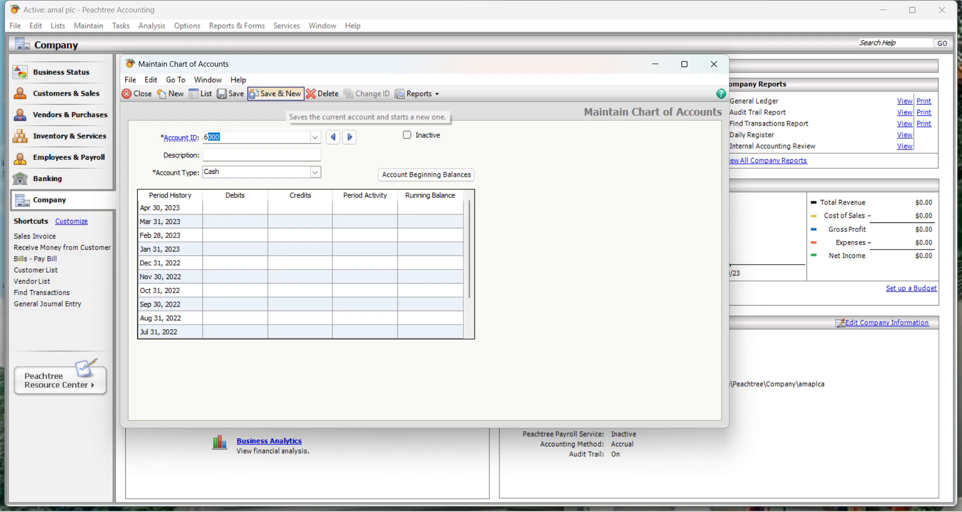
text(510)
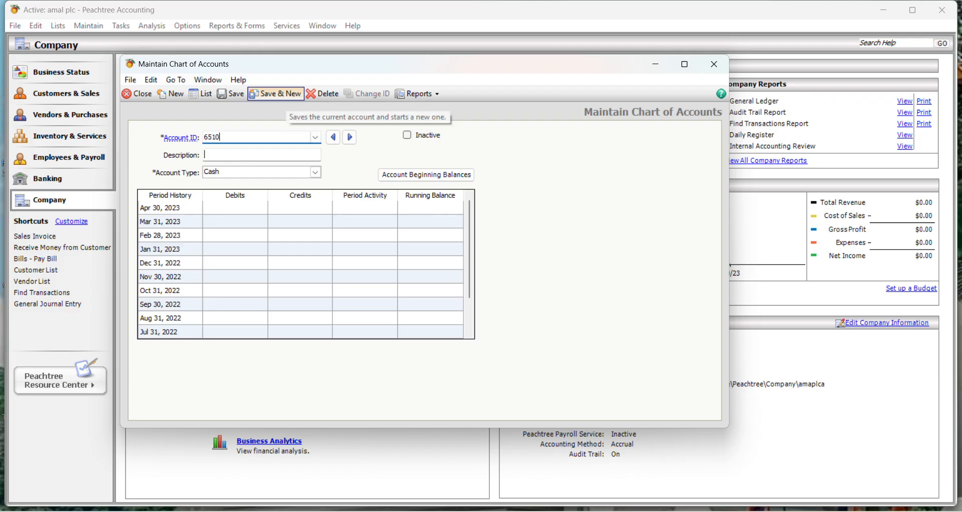
key(Tab)
text(bad debts)
key(Tab)
key(e)
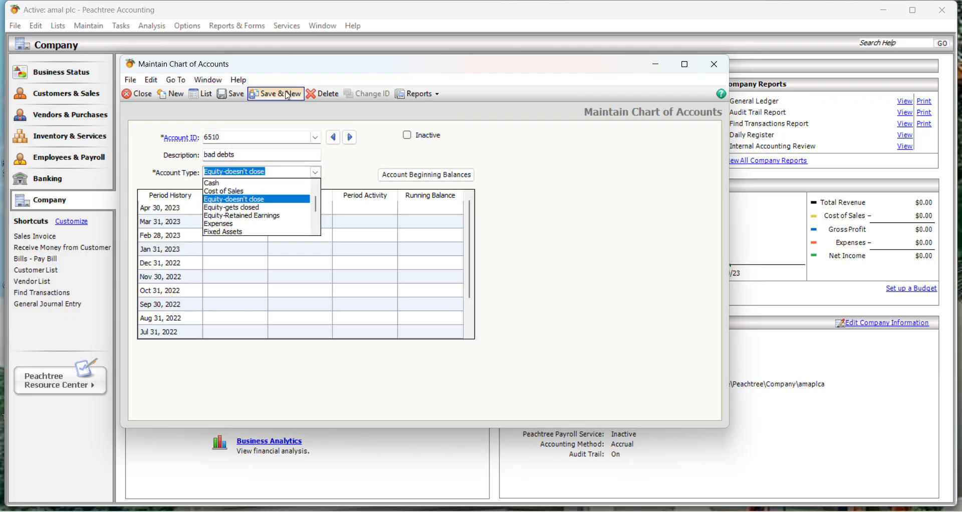
click(231, 226)
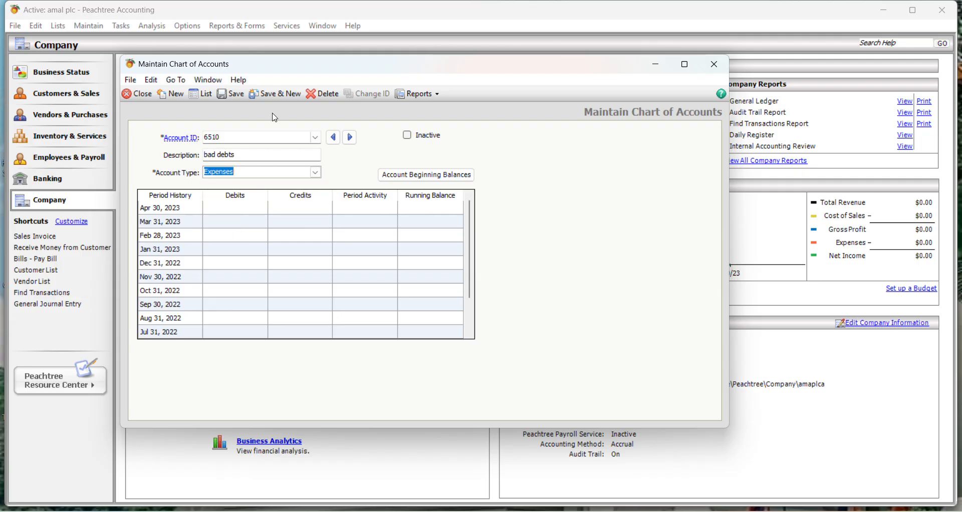
click(291, 92)
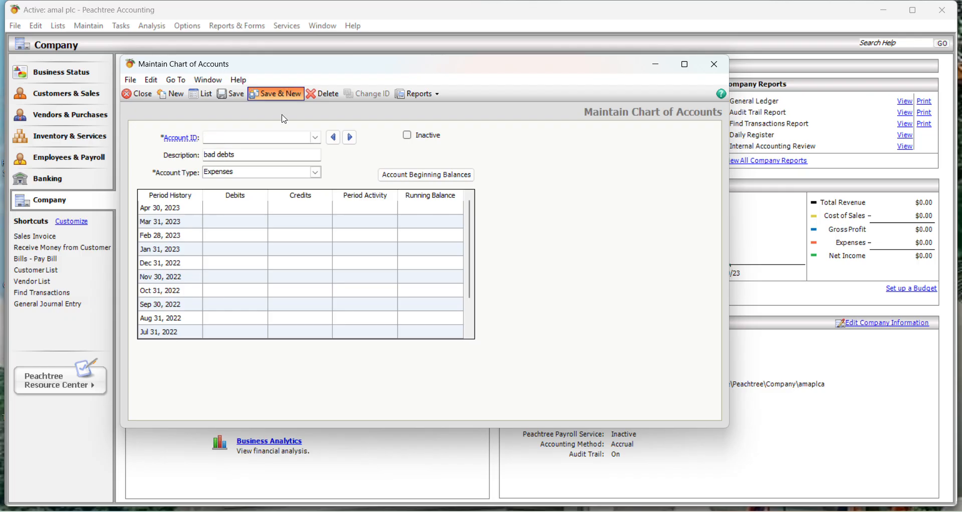
Enter the new account's ID as 6520 and its description as "discount allowed".
text(6526)
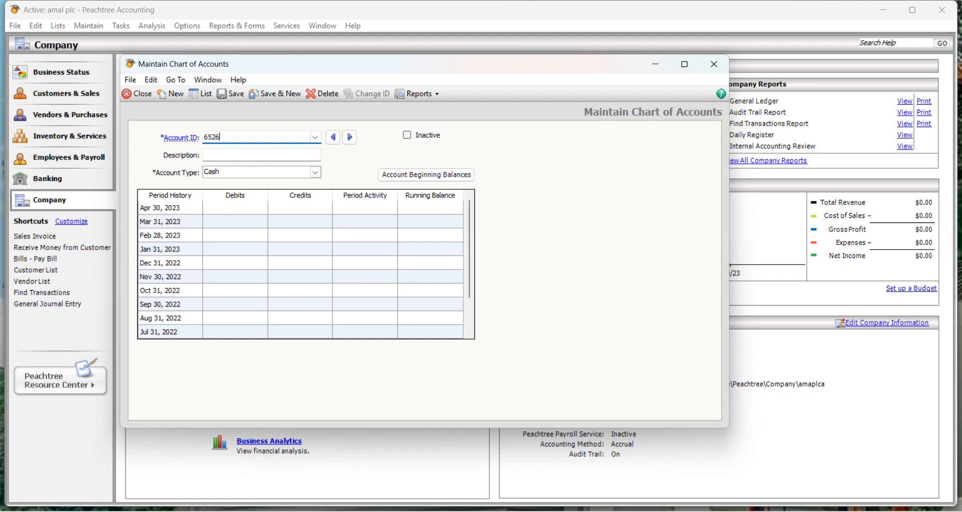
key(BackSpace)
text(0)
key(Tab)
text(dis)
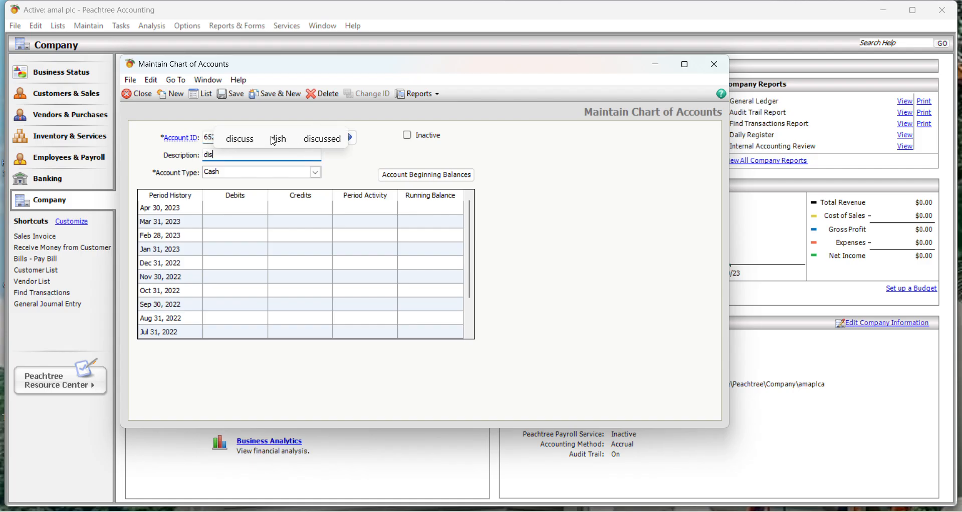
text(count al)
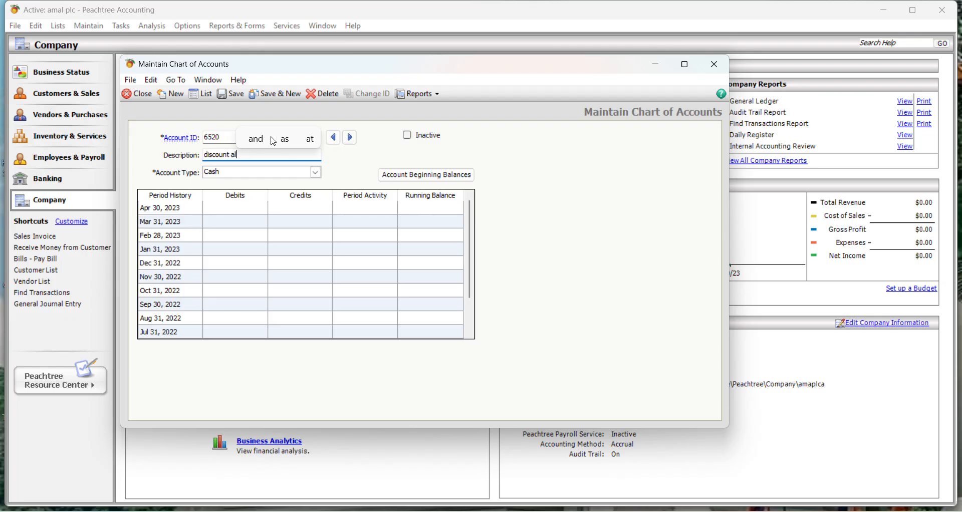
text(lowed)
Set account 6520's type to Expenses, then save it and start a new record.
key(Tab)
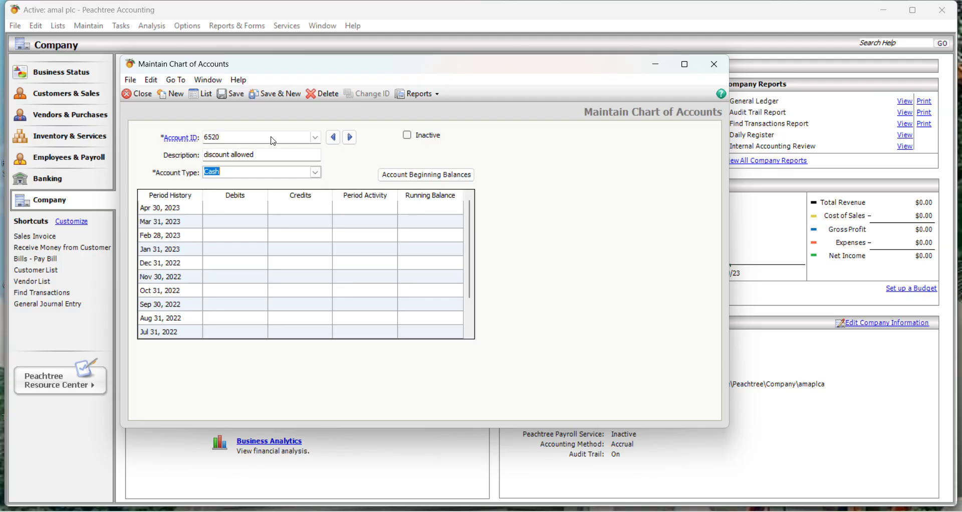
key(e)
click(218, 224)
click(274, 96)
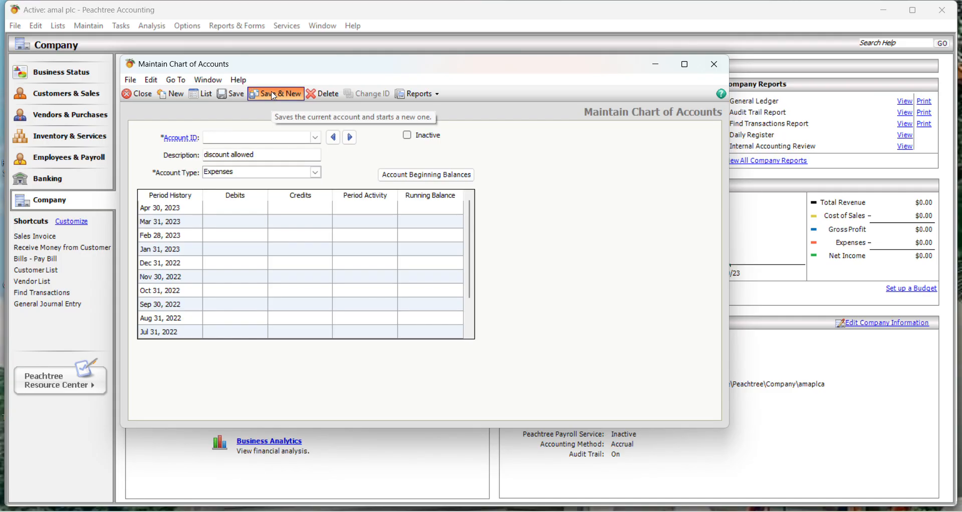
Enter the new account's ID as 6530 and its description as "dep-motor vehicle".
text(653)
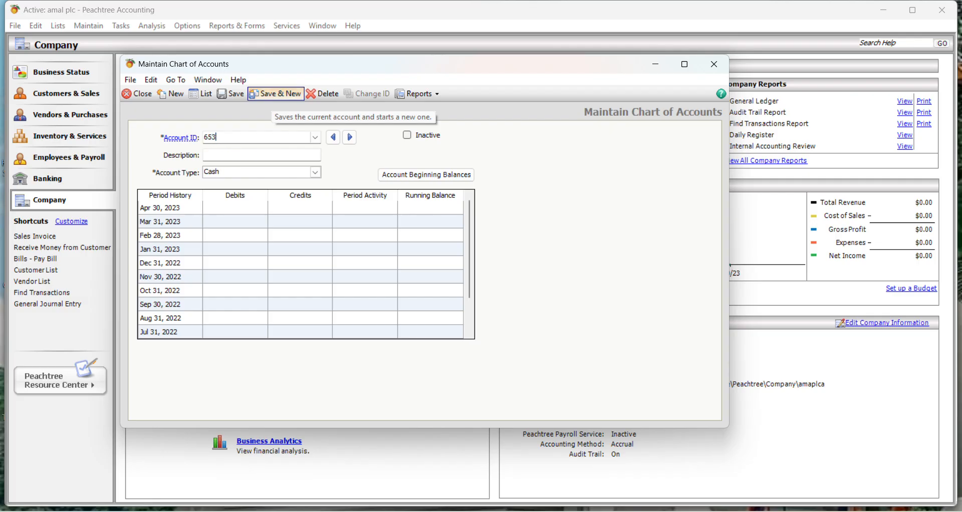
text(0)
key(Tab)
text(dep-mot)
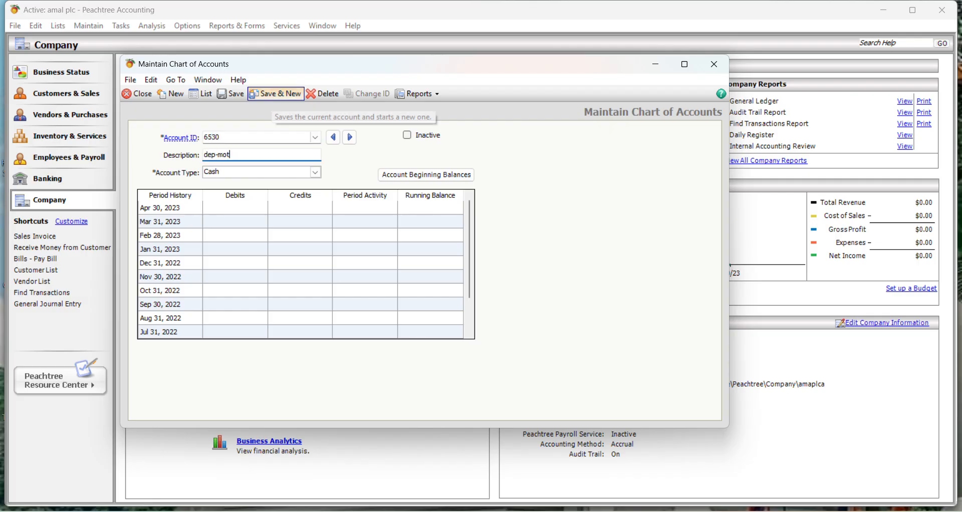
text(or v)
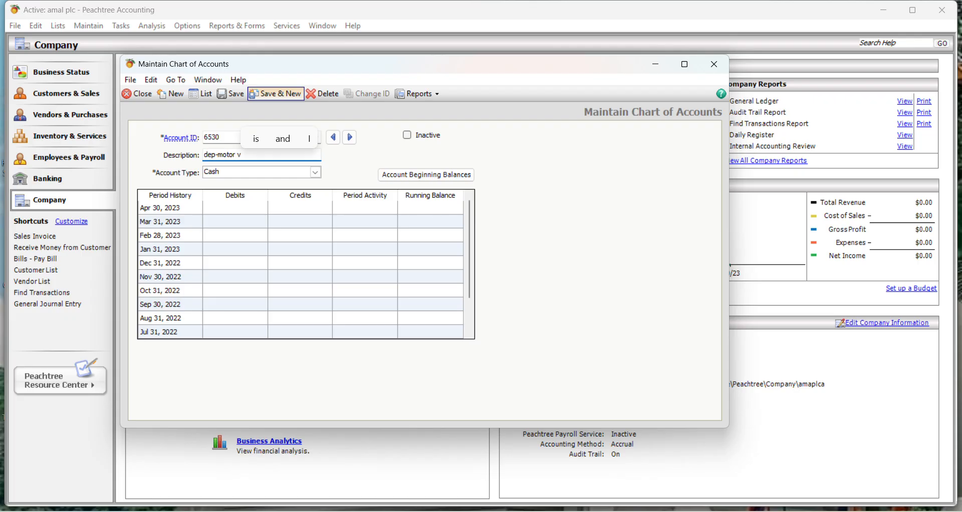
text(ehicle)
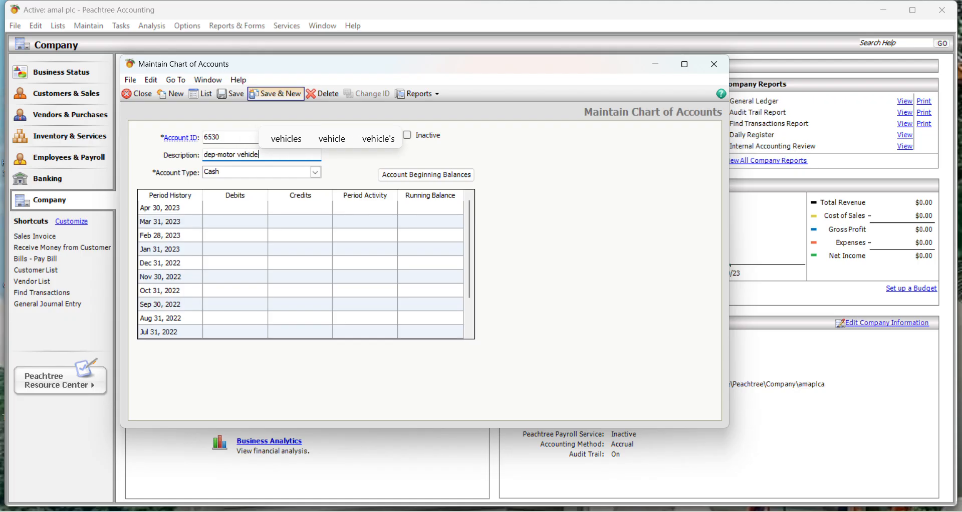
Set account 6530's type to Expenses, then save it and start a new record.
key(Tab)
text(e)
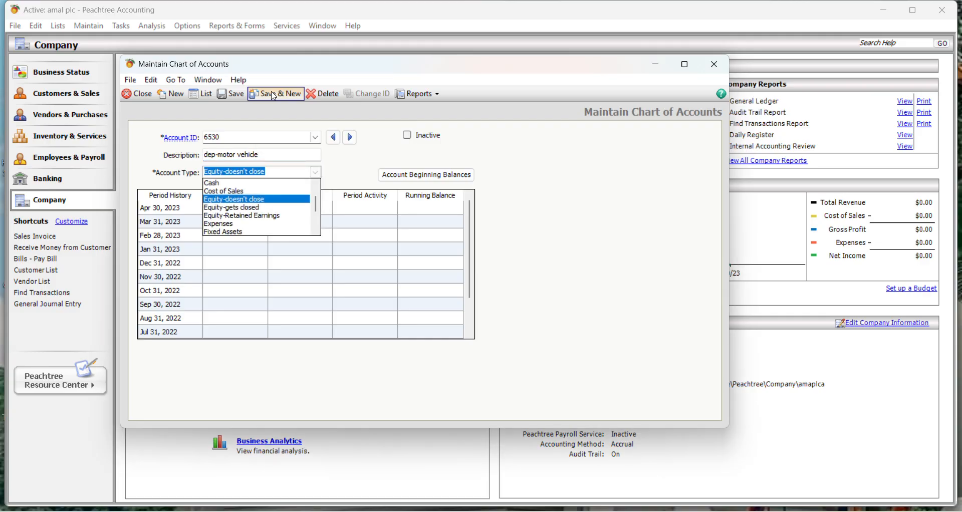
click(221, 224)
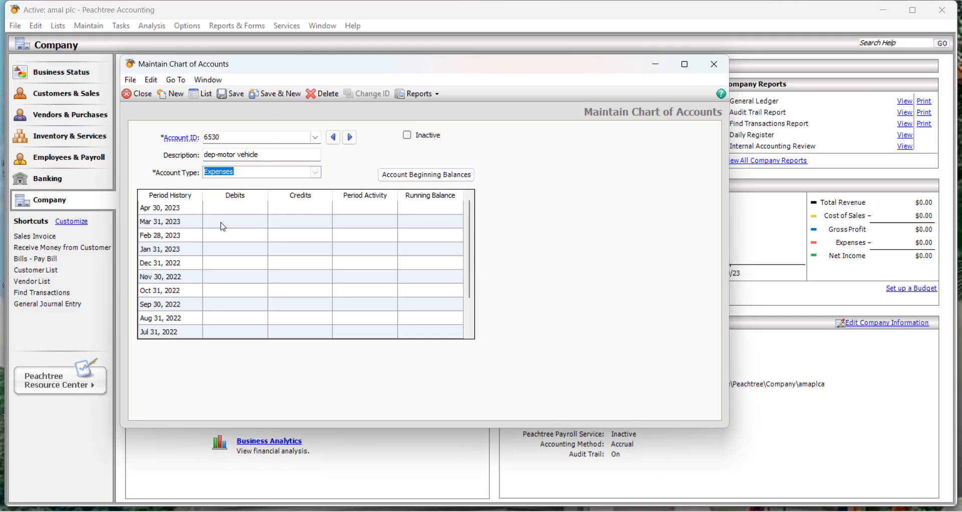
click(287, 93)
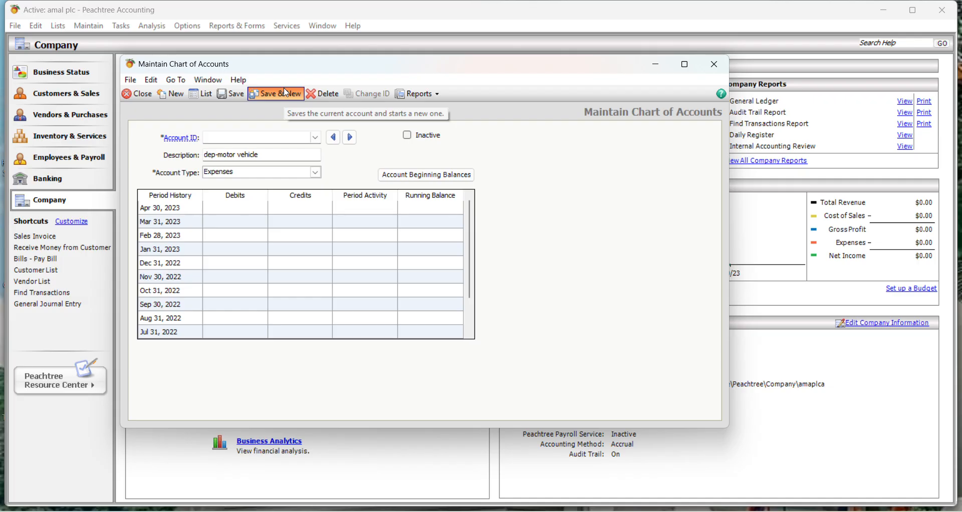
Enter the new account's ID as 6540 and its description as "carriage outwards".
text(65)
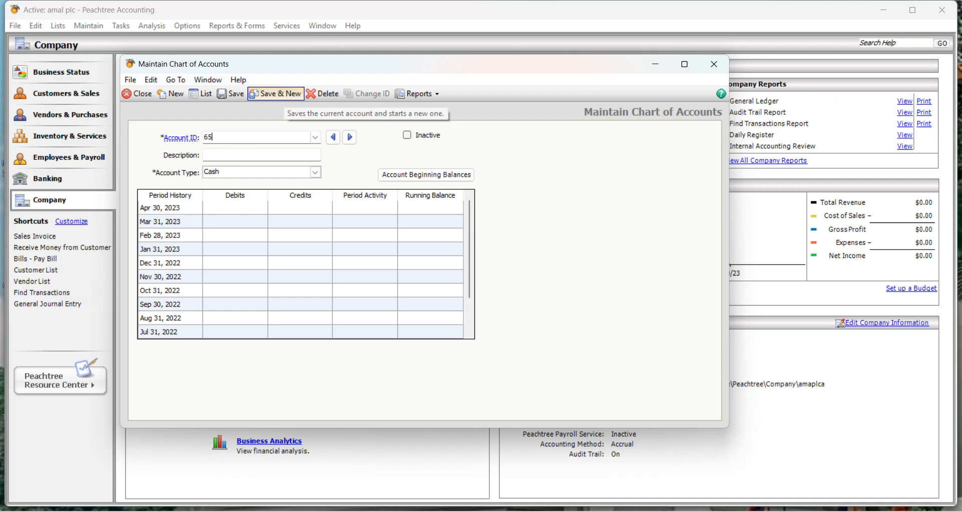
text(30)
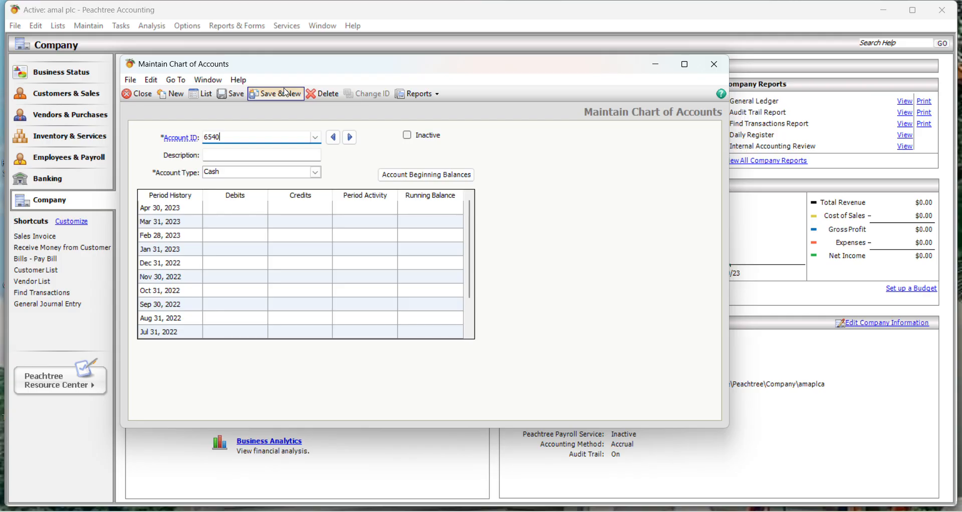
key(Tab)
text(carri)
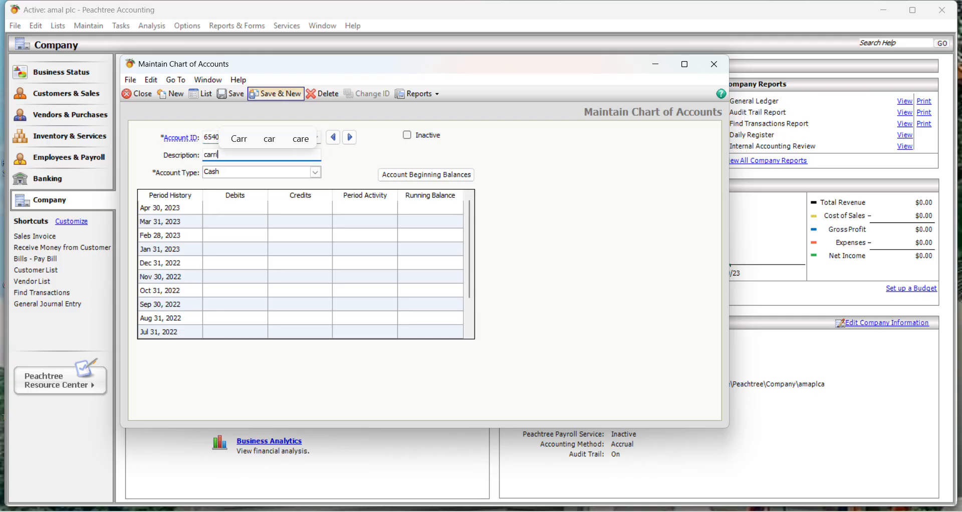
text(age o)
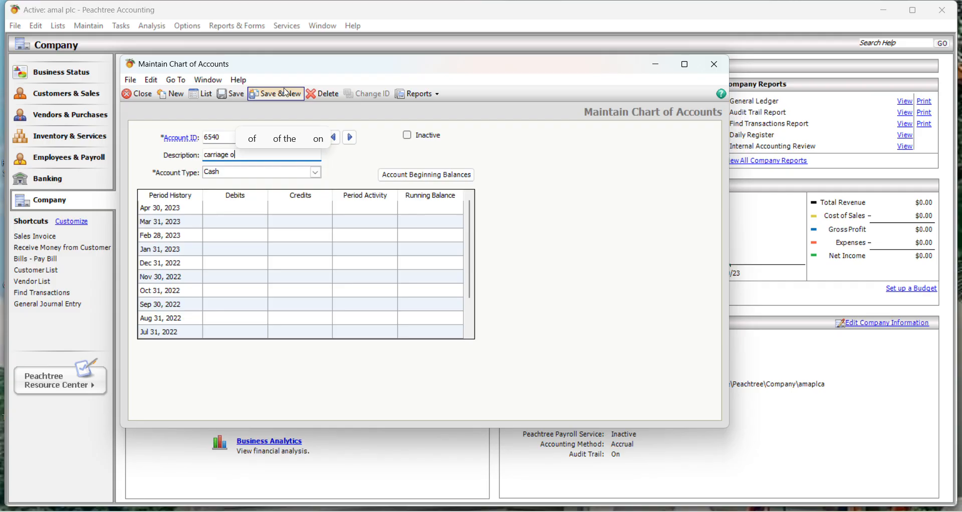
text(utwards)
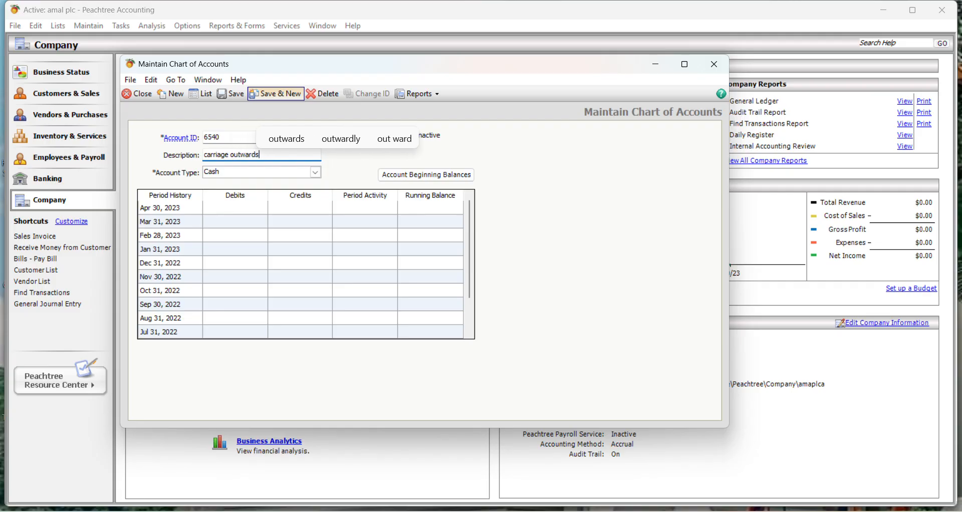
Set account 6540's type to Expenses, then save it and start a new record.
key(Tab)
key(e)
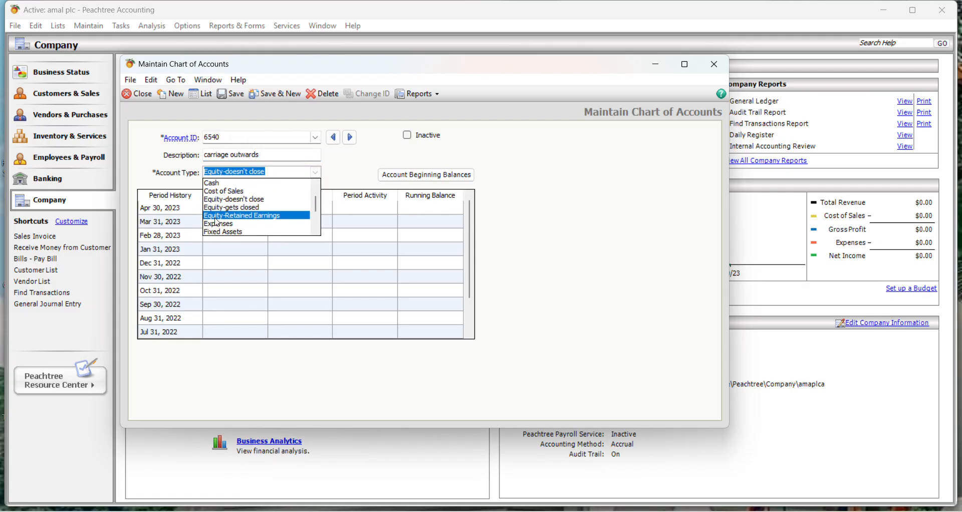
click(218, 225)
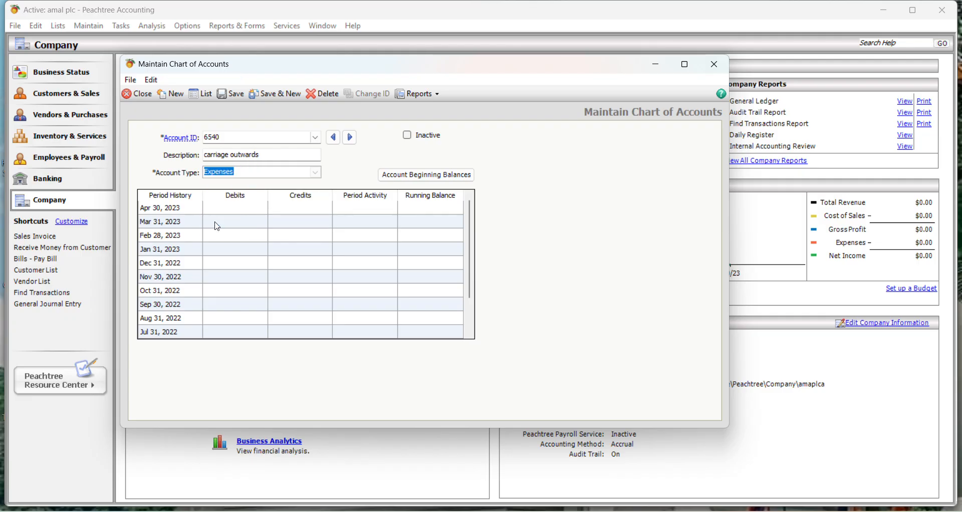
click(280, 97)
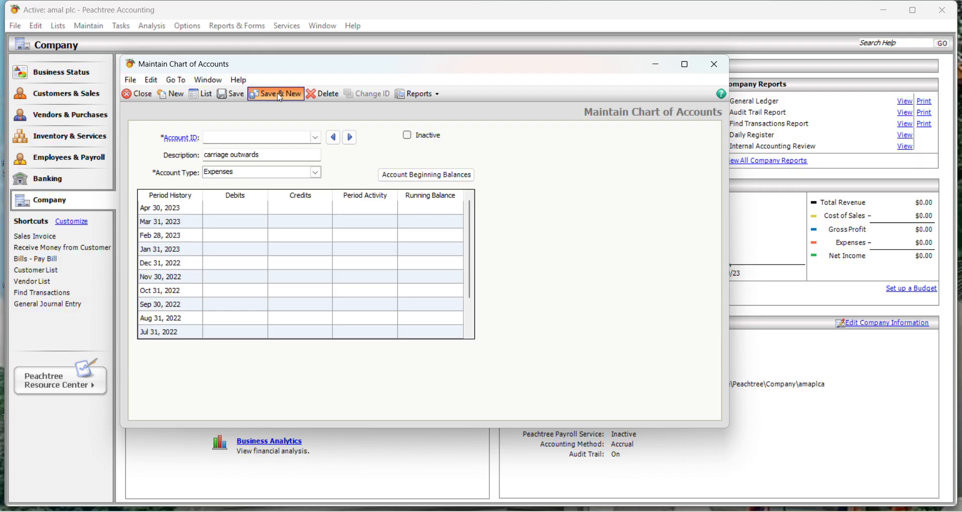
Create account 7000 with the description "donation" and type Expenses, saving it and starting a new record.
text(70)
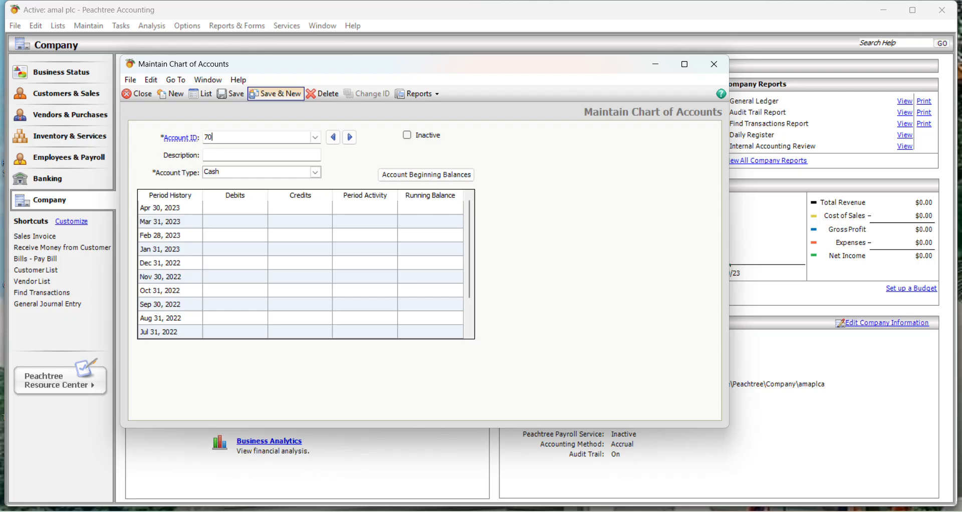
text(00)
key(Tab)
text(donation)
key(Tab)
text(e)
click(220, 222)
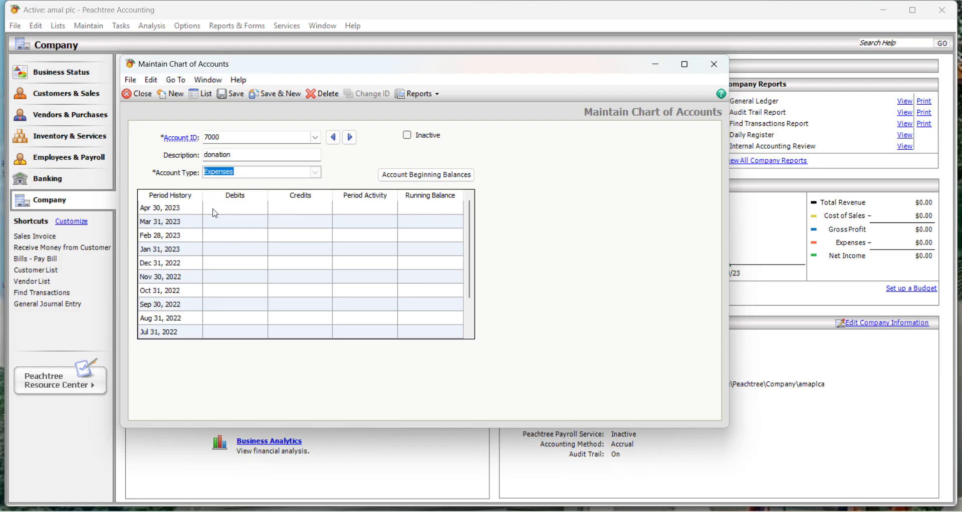
click(271, 97)
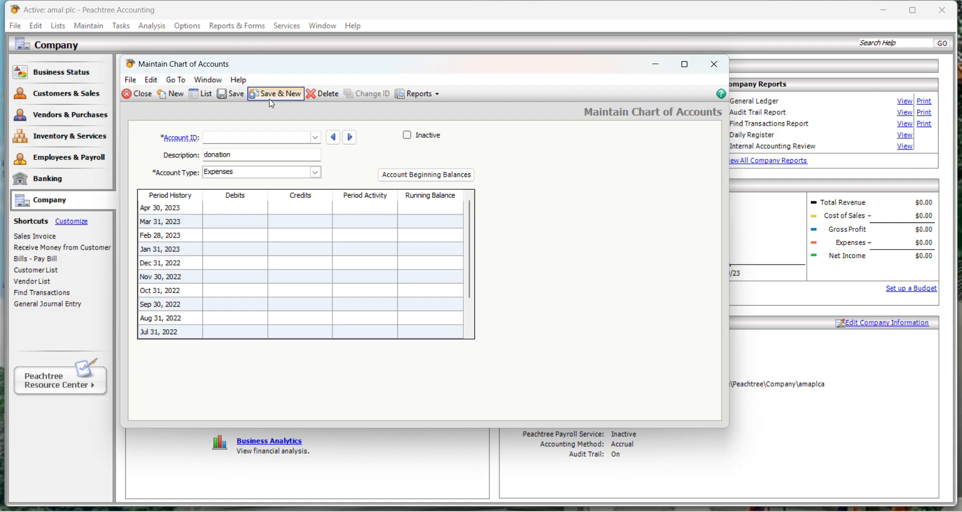
Enter the new account's ID as 7010 and its description as "interest expenses".
text(7010)
key(Tab)
text(interest )
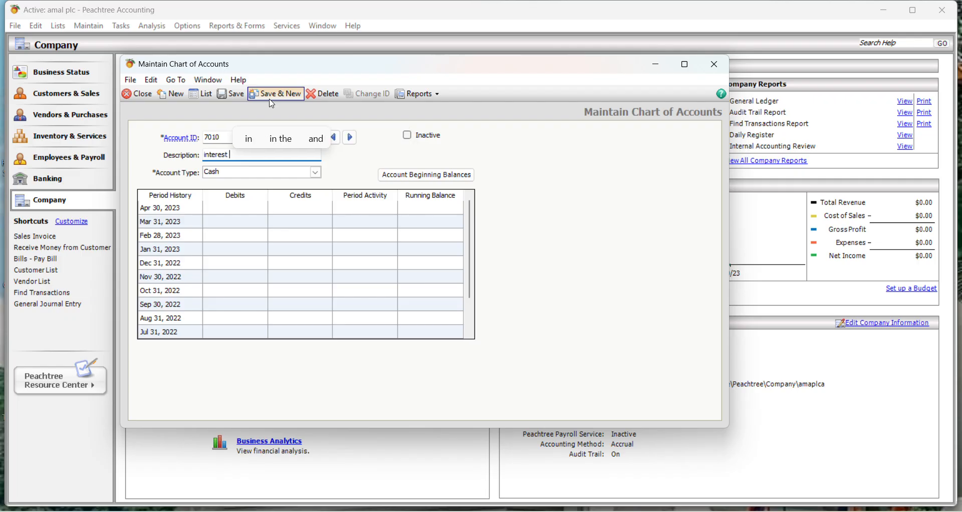
text(expense)
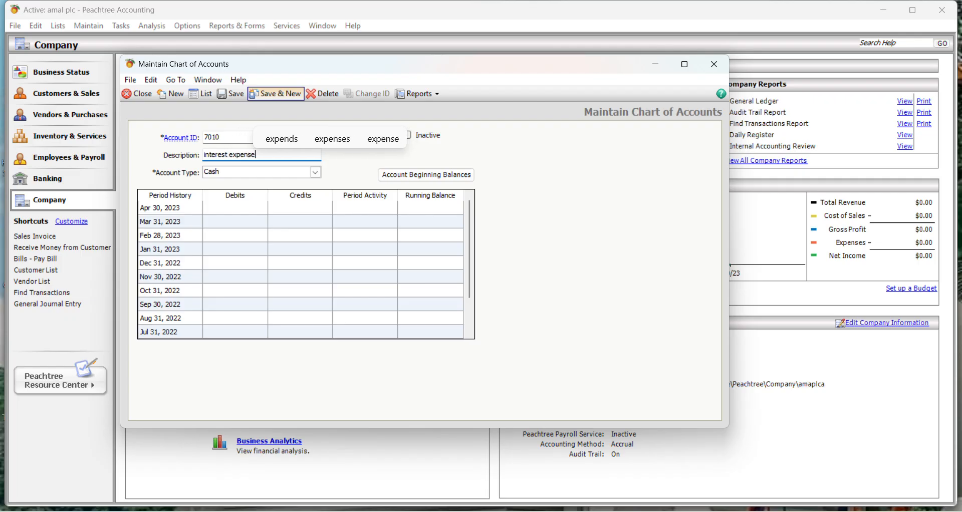
text(s)
Set account 7010's type to Expenses, then save it and start a new record.
key(Tab)
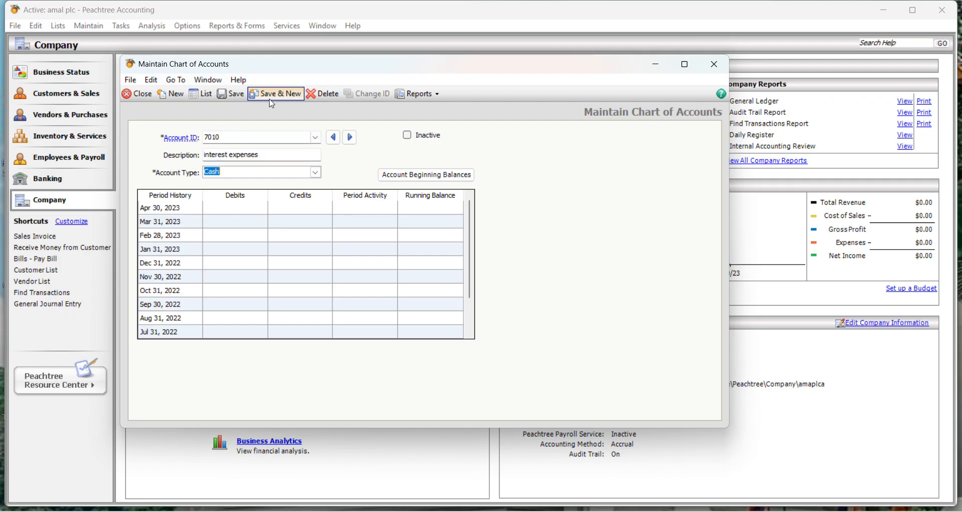
text(esn't close)
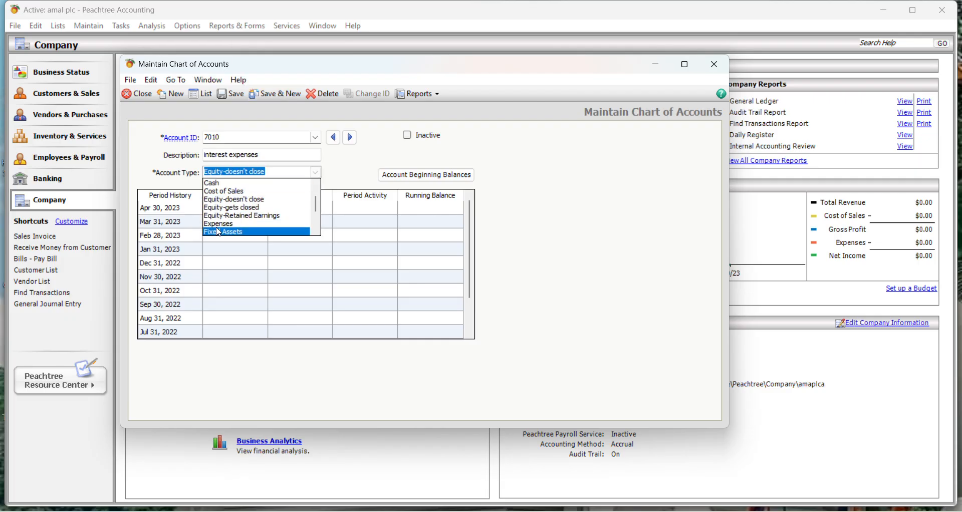
click(219, 224)
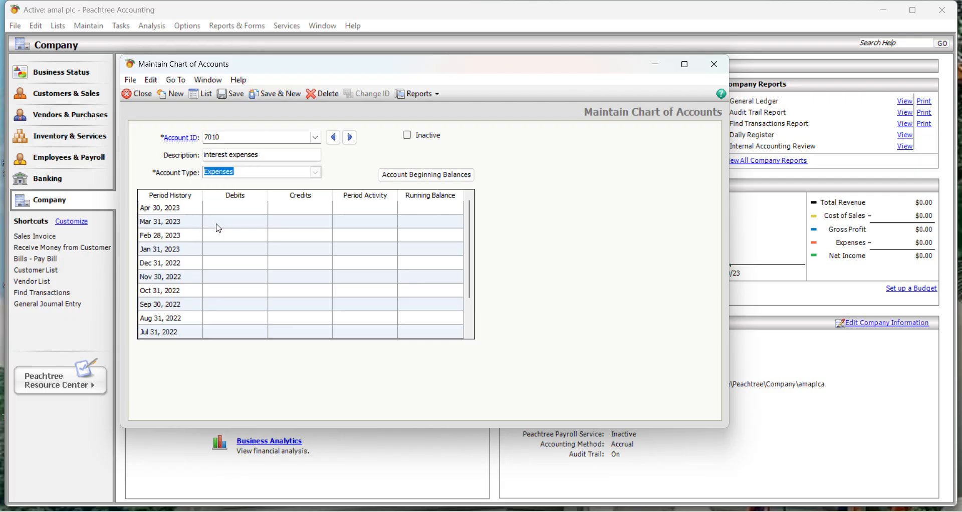
click(275, 95)
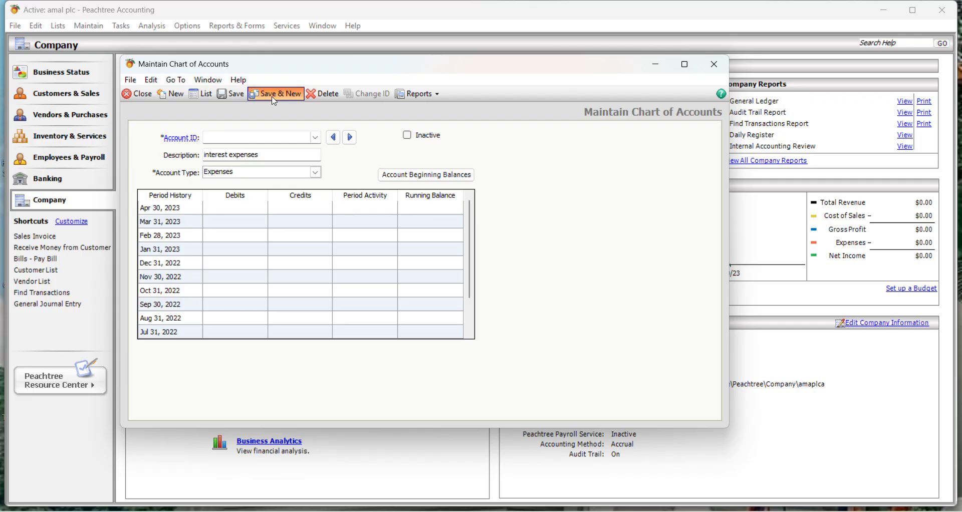
click(275, 100)
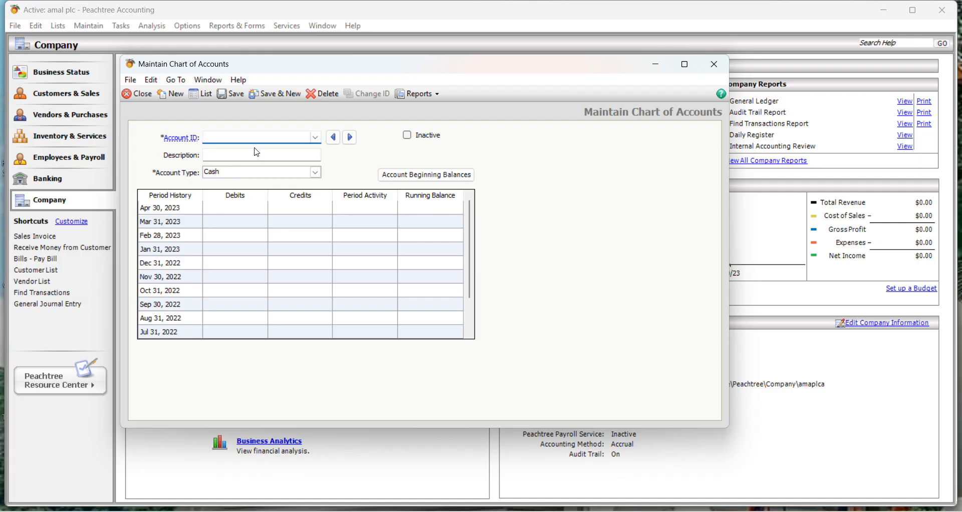
Enter the new account's ID as 7020 and its description as "freight expenses".
text(7020)
click(257, 152)
text(fr)
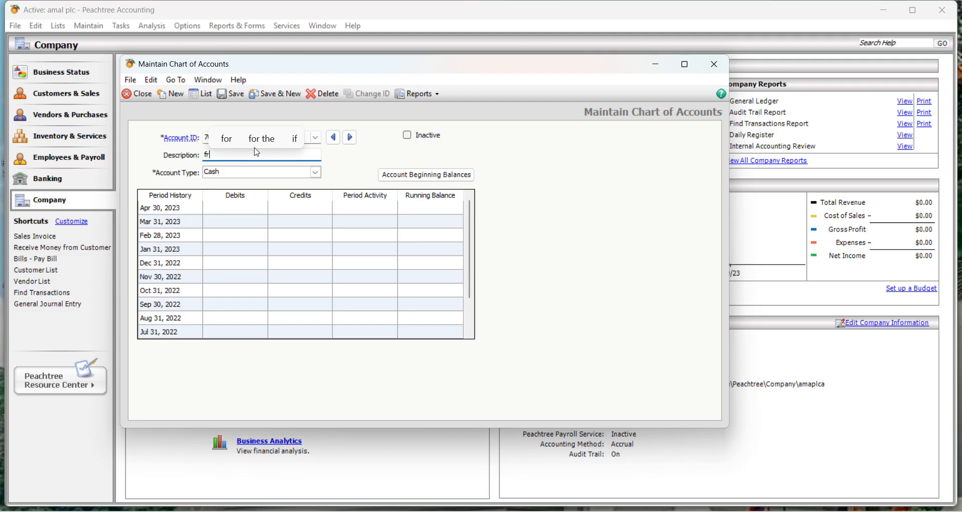
text(eight)
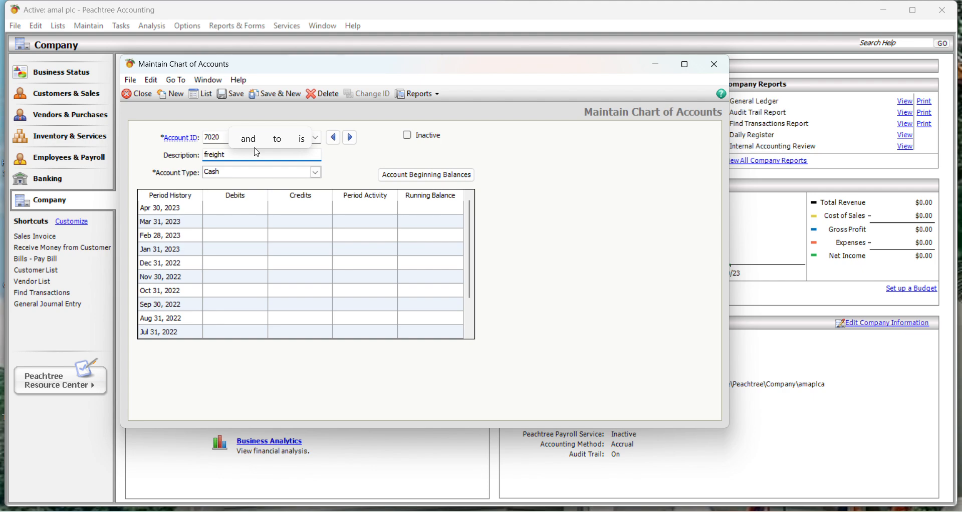
text( exp)
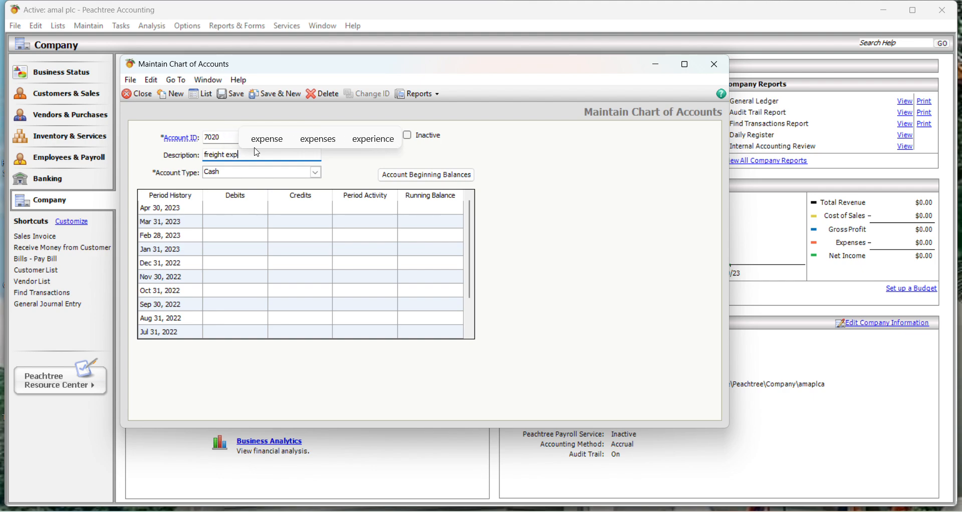
text(enses)
Set account 7020's type to Expenses and save the account.
key(Tab)
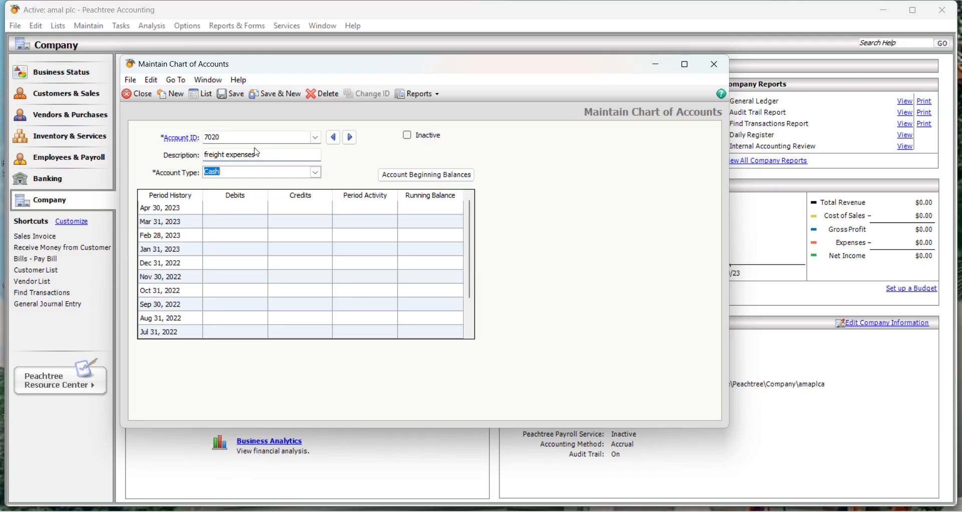
key(alt+Down)
click(227, 227)
click(231, 94)
click(234, 97)
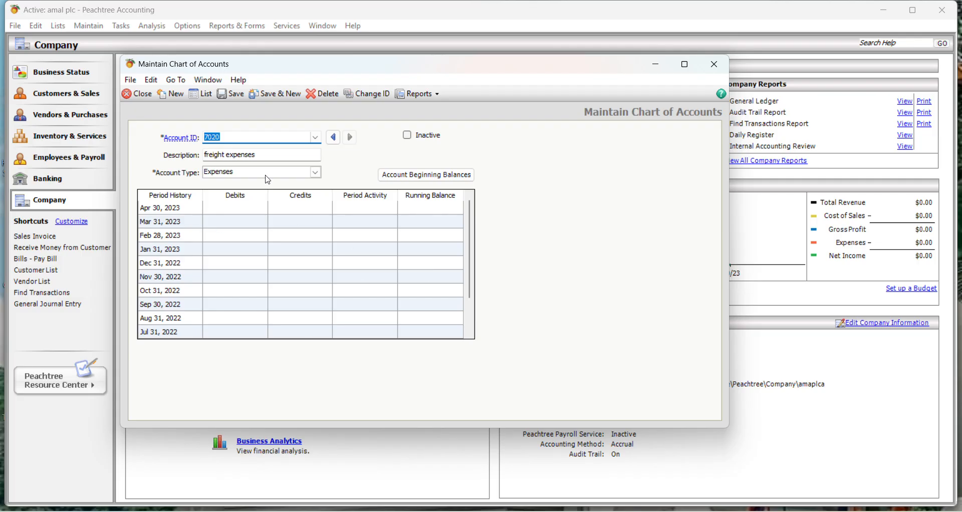
Open the account list and review the IDs, descriptions and types of all the accounts from first to last.
click(202, 95)
click(200, 95)
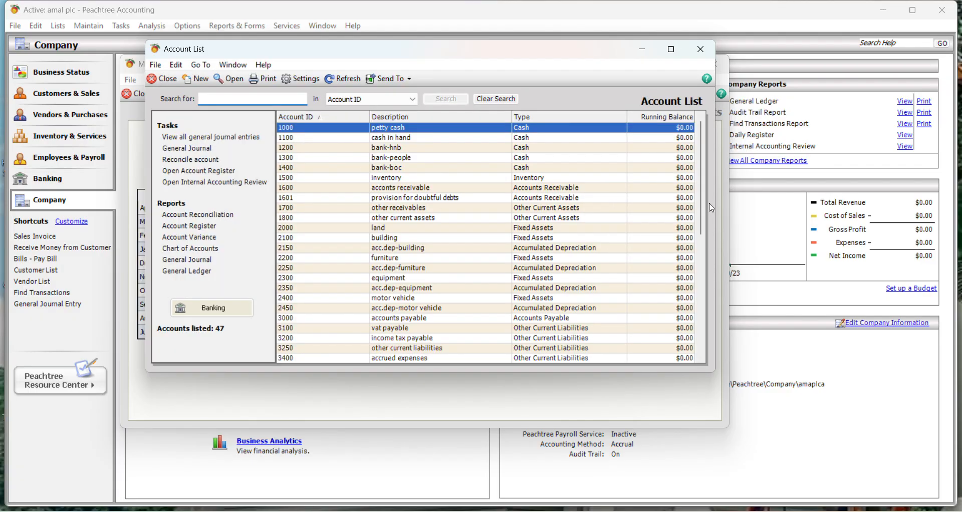
scroll(705, 210, down, 2)
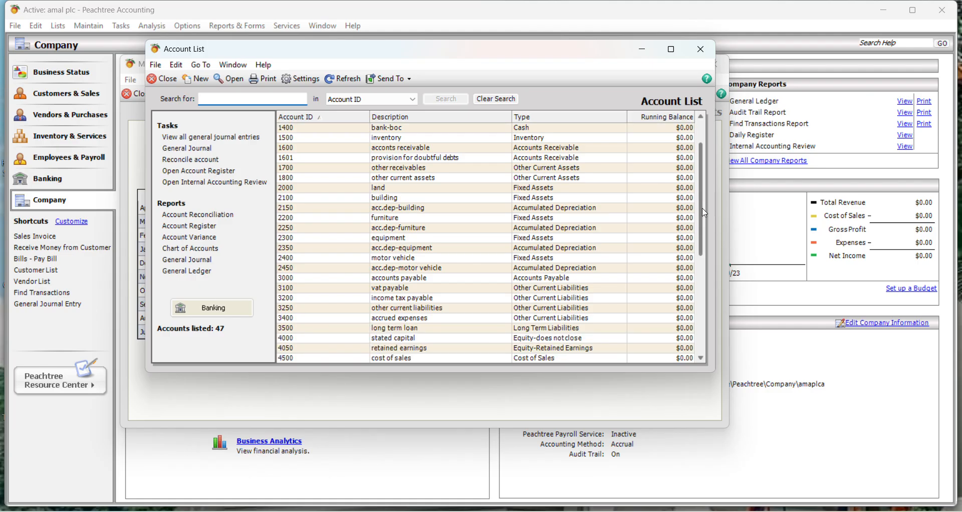
drag(705, 213, 693, 341)
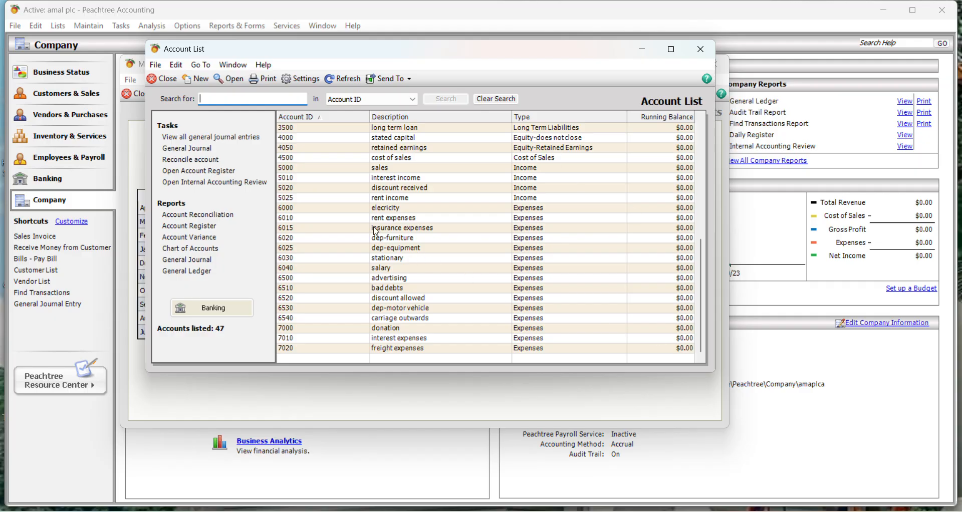
scroll(453, 197, up, 8)
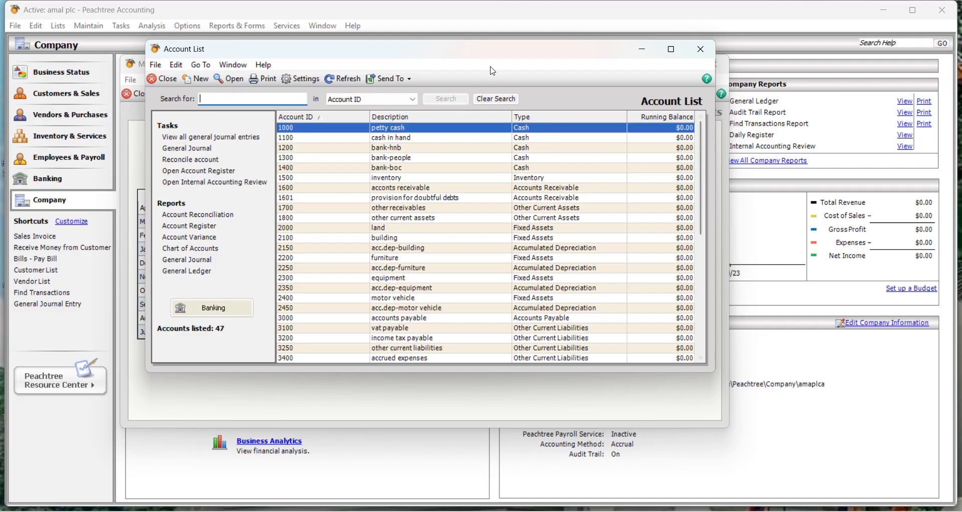
click(412, 27)
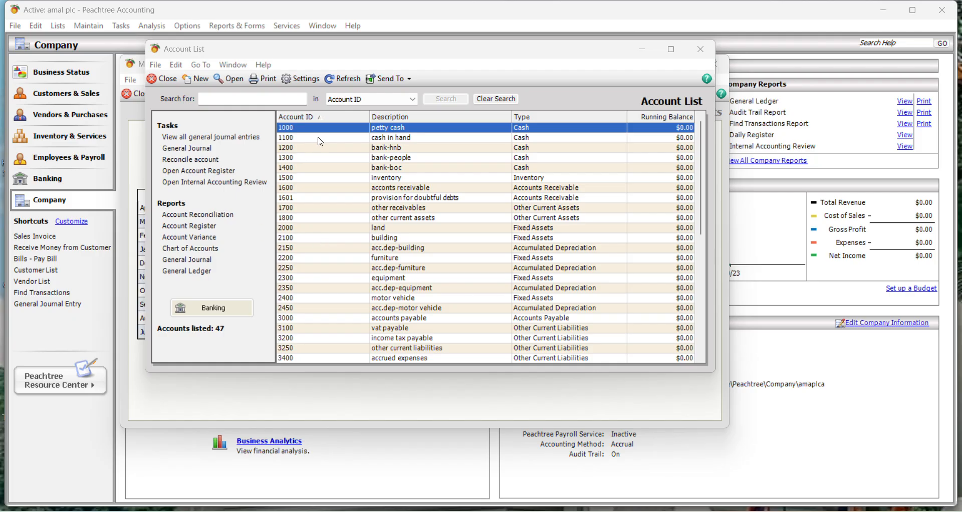
Open the petty cash account's record and bring up its account beginning balances for the period 2/1/24 through 2/29/24.
click(390, 132)
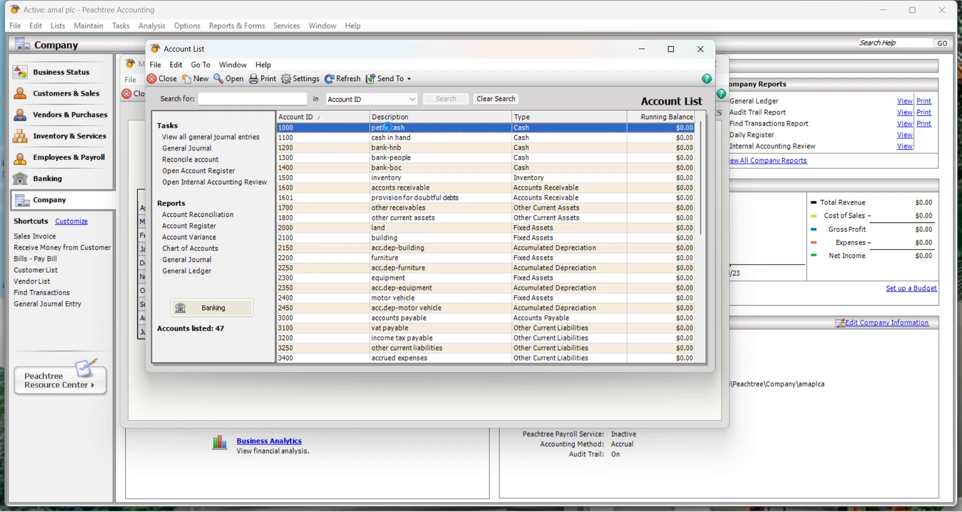
double_click(391, 131)
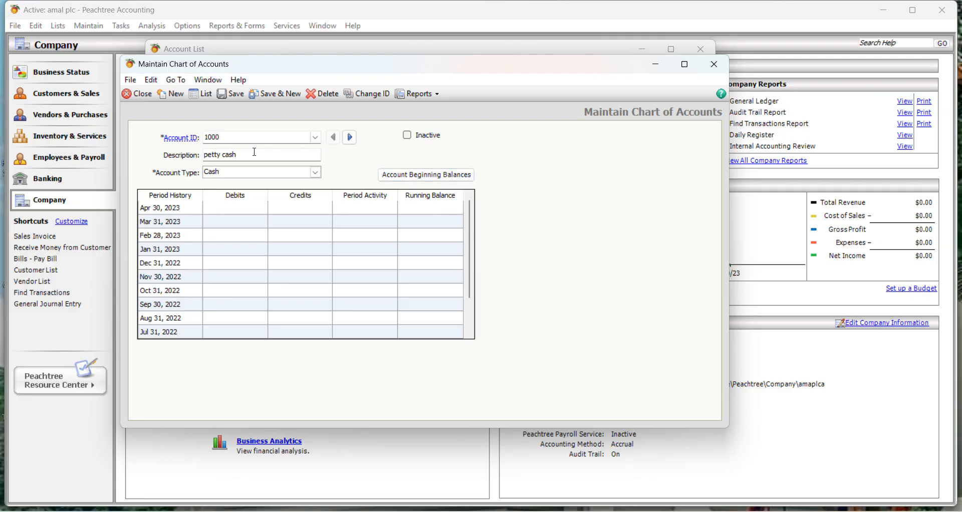
click(414, 177)
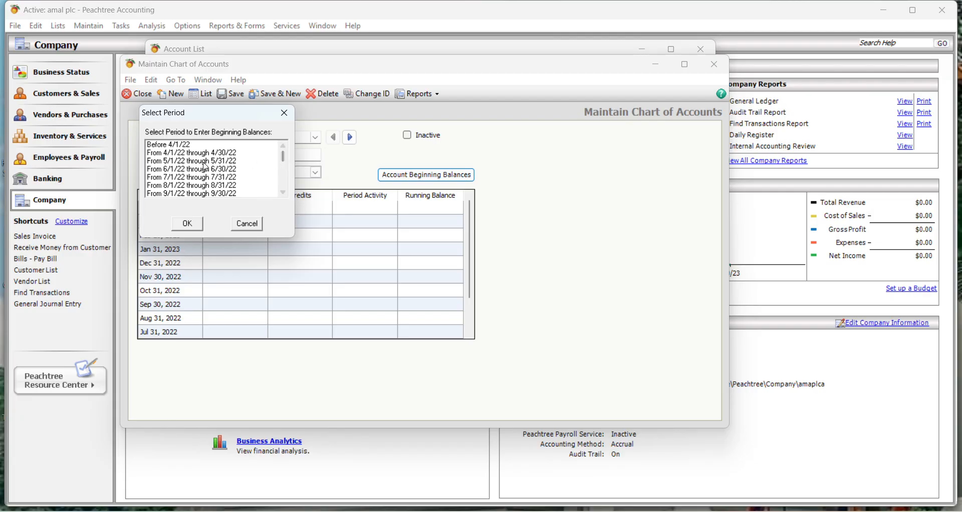
click(283, 193)
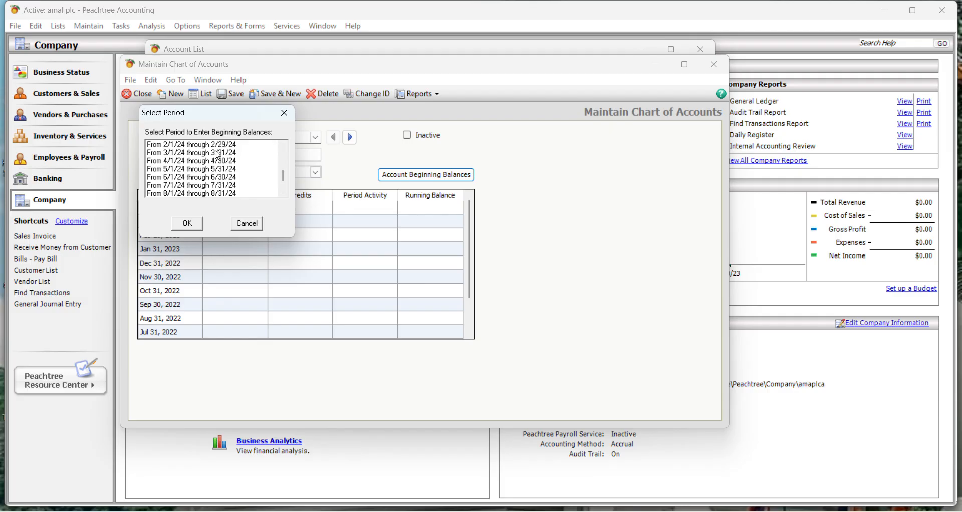
click(224, 145)
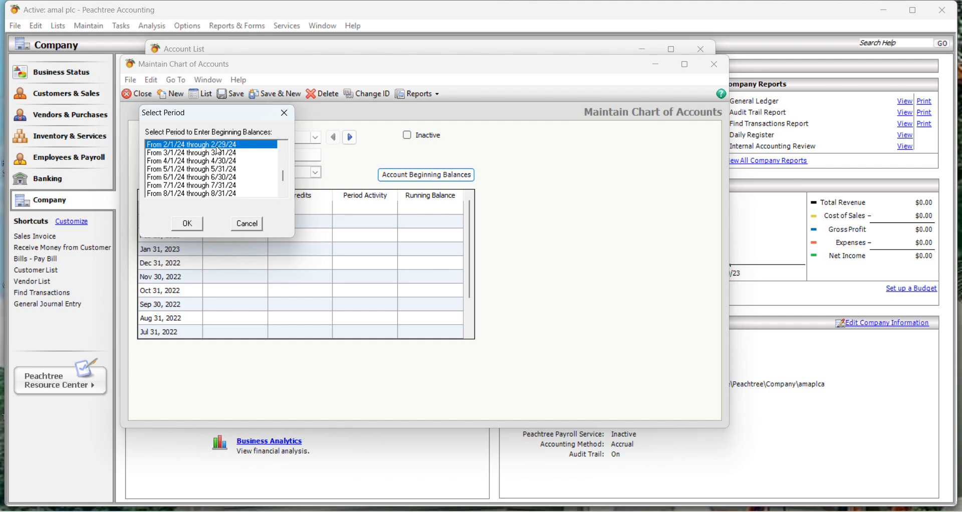
click(188, 224)
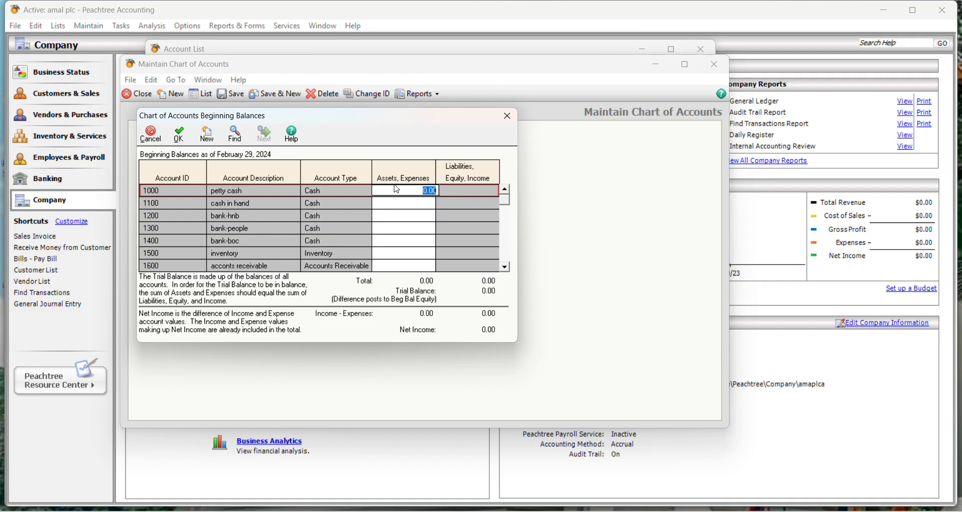
Enter beginning balances of 15,000 for petty cash and 325,000 for cash in hand.
text(15000)
key(Return)
text(325)
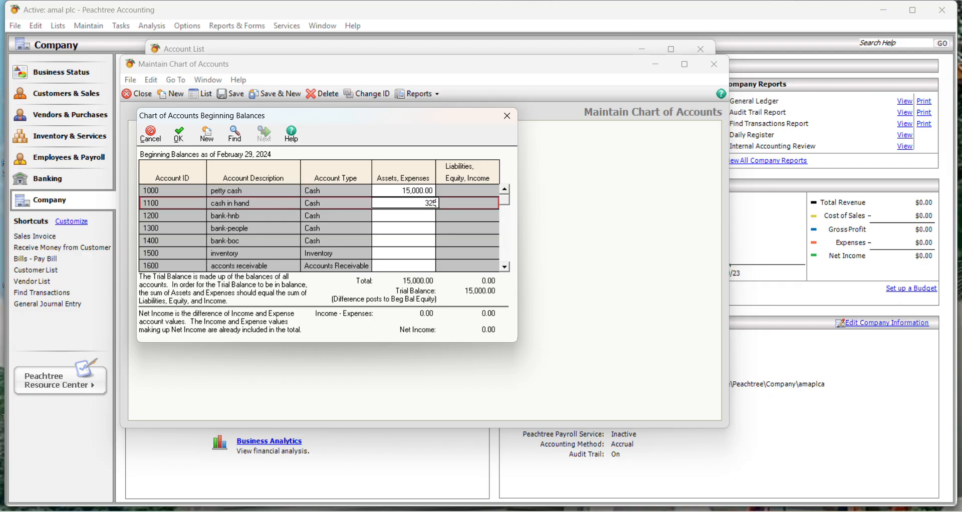
text(000)
key(Return)
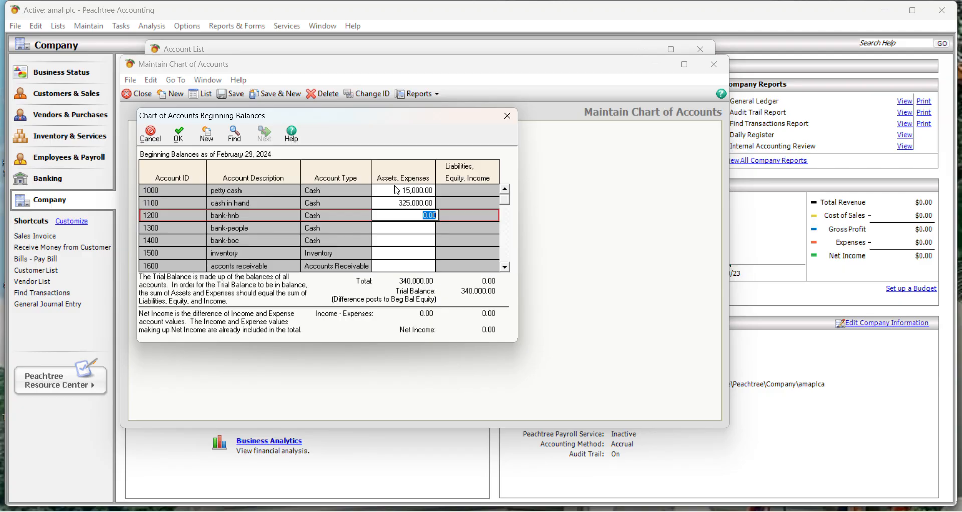
Enter the three bank accounts' beginning balances: -18,000 for bank-hnb, 350,000 for bank-people and 600,000 for bank-boc.
text(-18000)
click(434, 228)
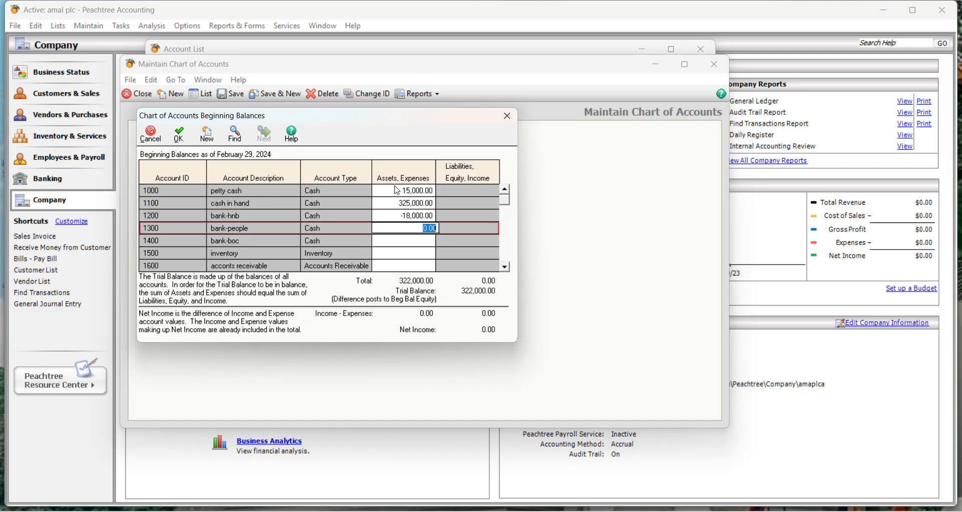
text(350000)
key(Return)
text(600000)
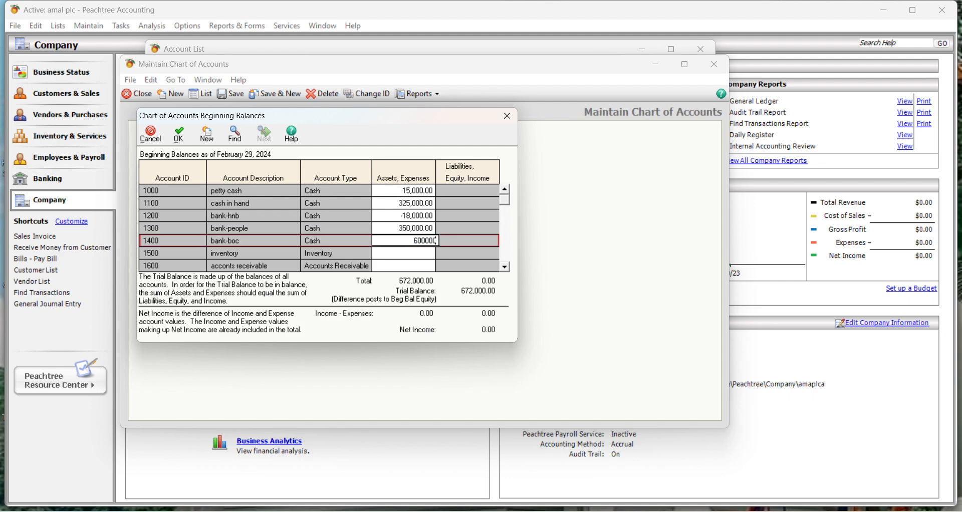
key(Return)
Enter beginning balances of 2,524,000 for inventory and 650,000 for accounts receivable (1600).
text(25)
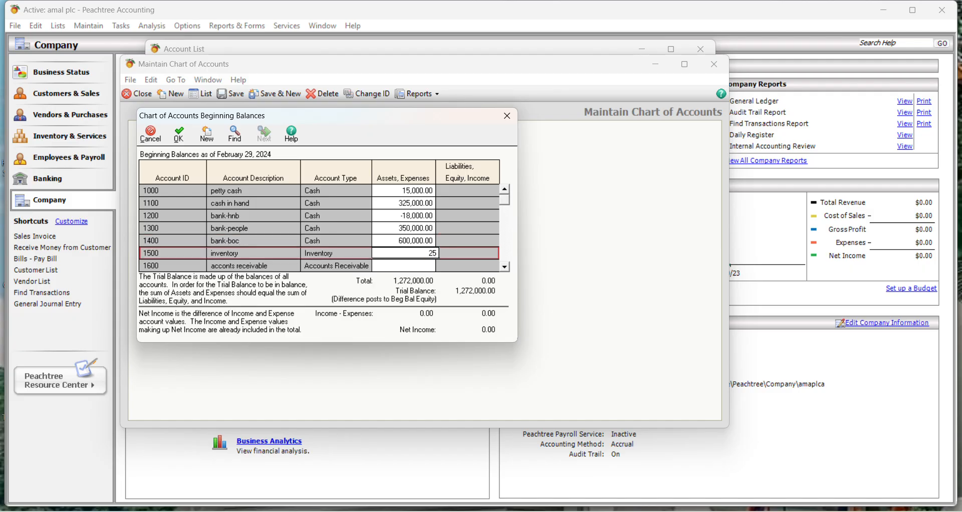
text(24000)
click(434, 266)
text(650000)
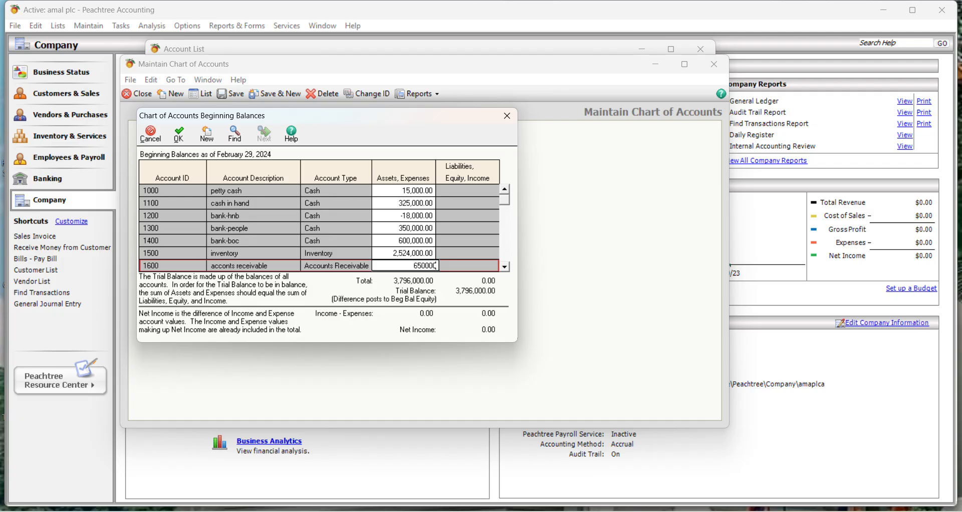
key(Down)
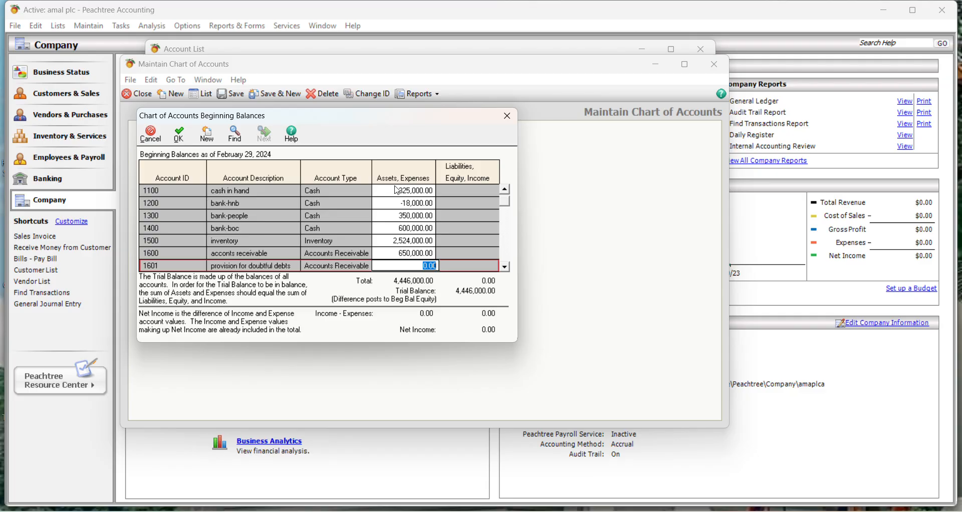
Enter a beginning balance of -50,000 for provision for doubtful debts.
key(BackSpace)
text(-50000)
key(Return)
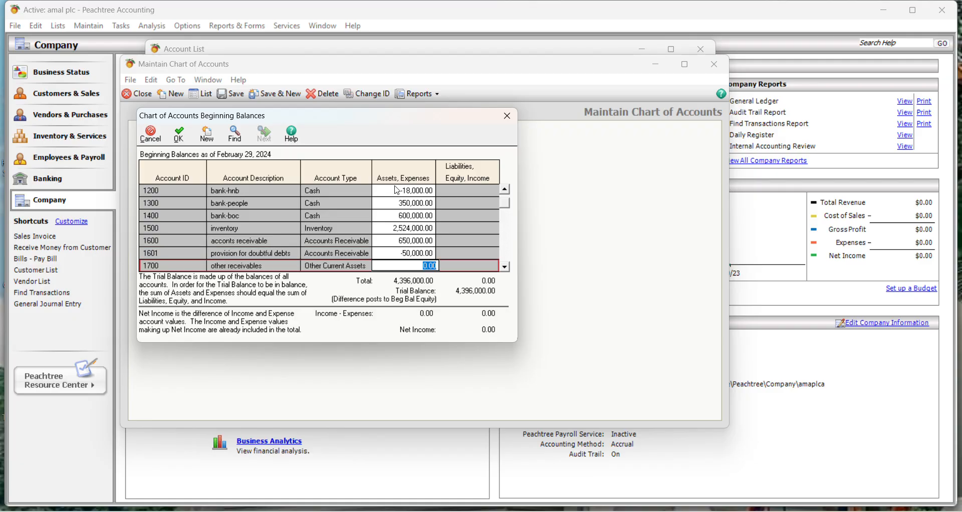
Enter beginning balances of 3,000,000 for other receivables and 15,000 for other current assets.
click(422, 24)
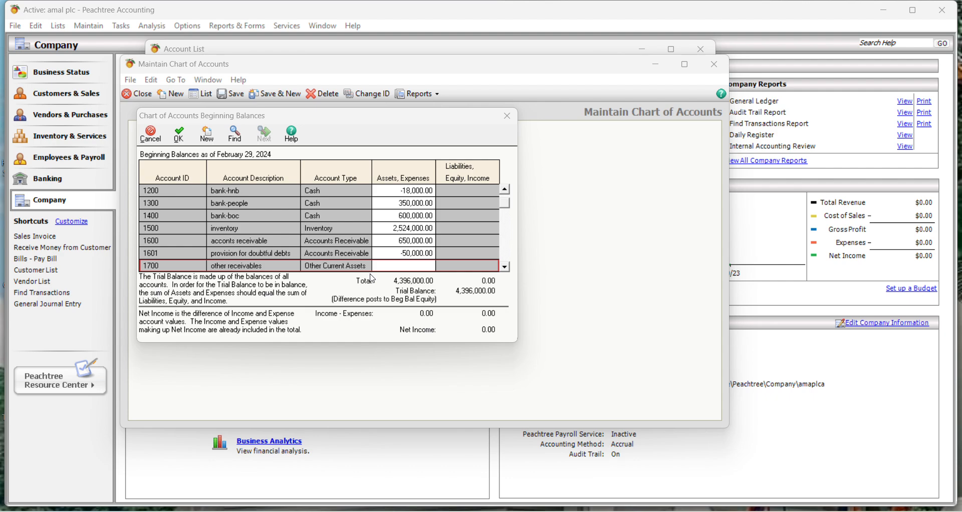
click(416, 268)
text(300)
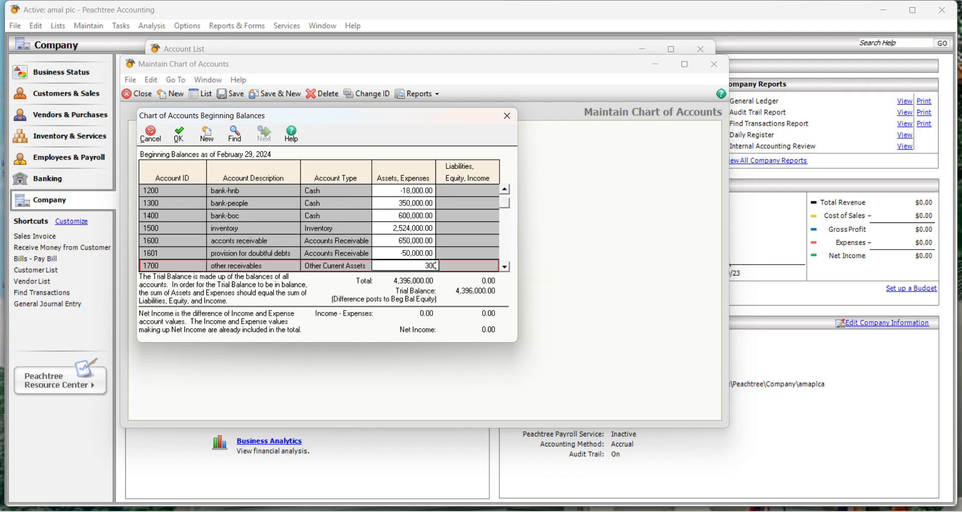
text(000)
key(Down)
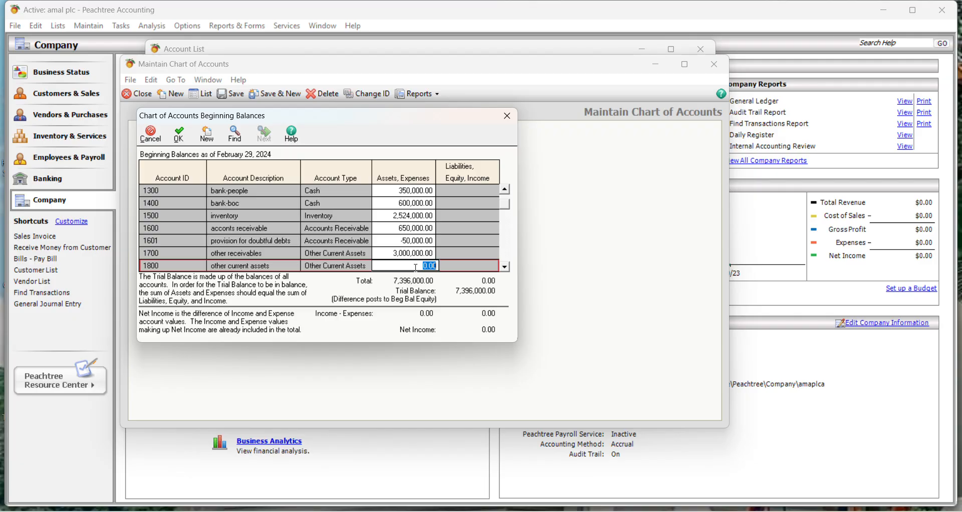
text(150000)
key(BackSpace)
key(Return)
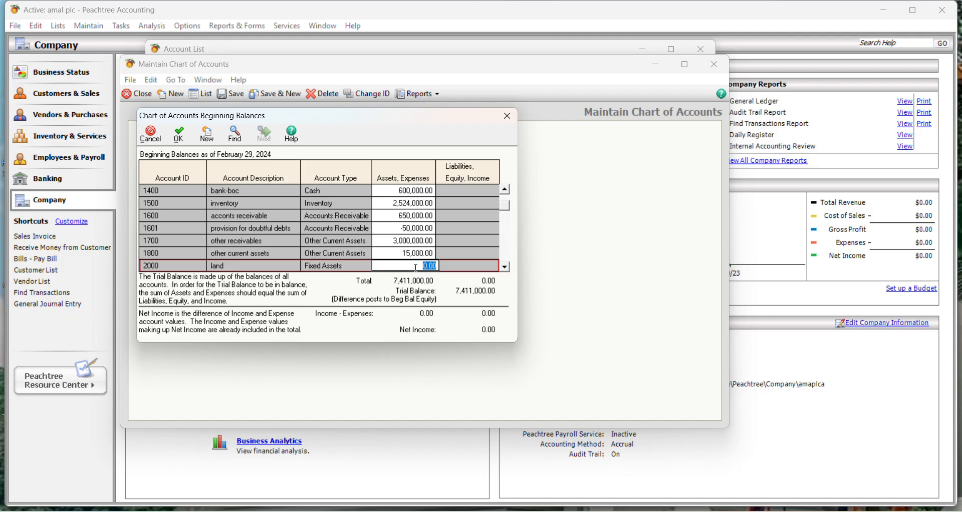
Enter beginning balances of 5,000 for land and 6,000,000 for building.
text(5000)
key(Return)
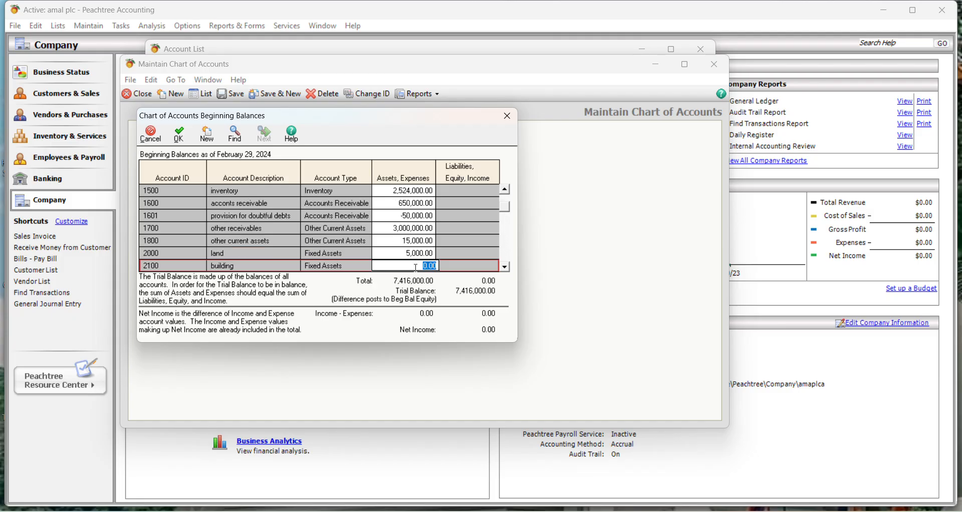
text(8)
text(000000)
key(Return)
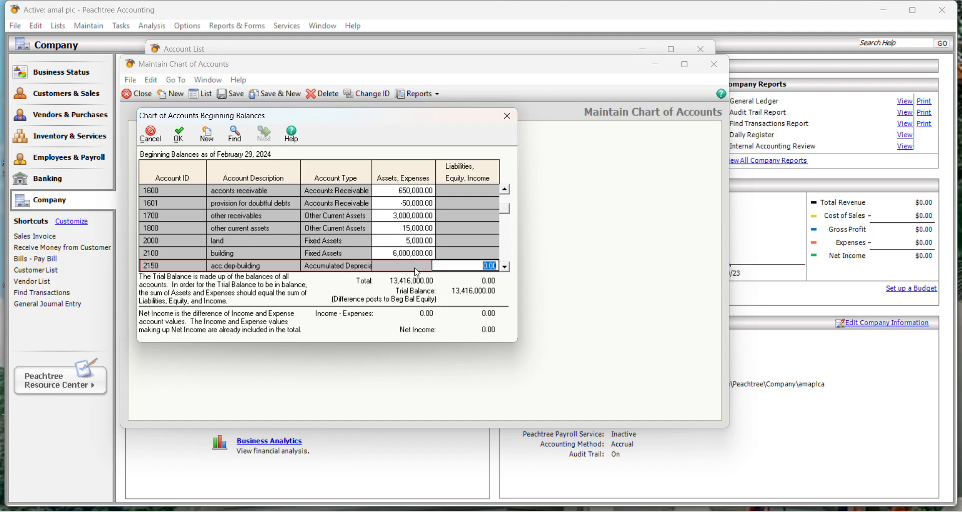
Enter beginning balances of 7,350,000 for acc.dep-building and 1,500,000 for furniture.
text(7350000)
key(Return)
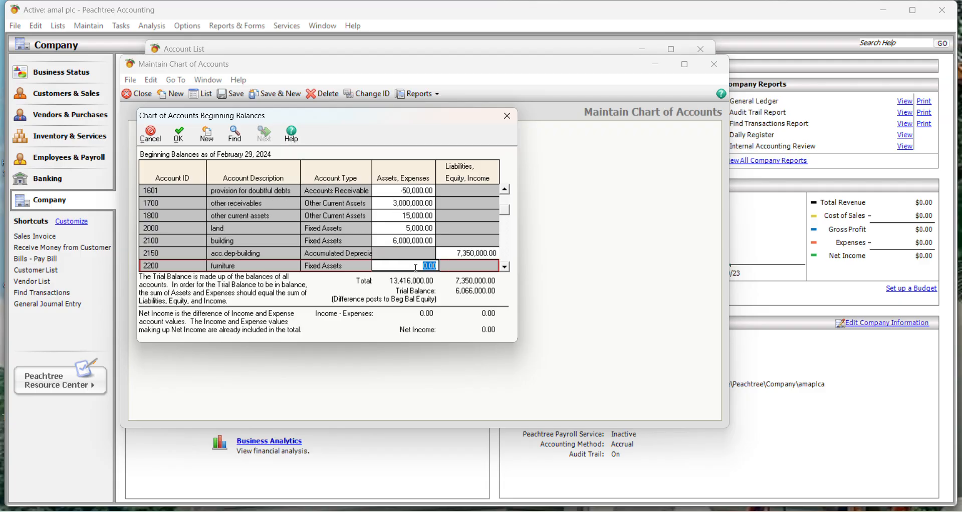
text(1500000)
key(Return)
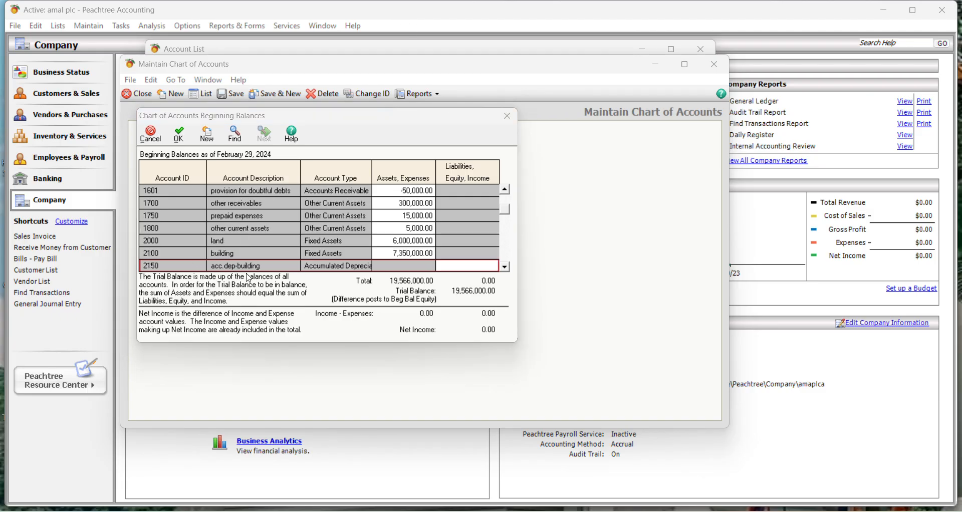
Set the beginning balances to 1,500,000 for acc.dep-building and 825,000 for furniture.
click(478, 266)
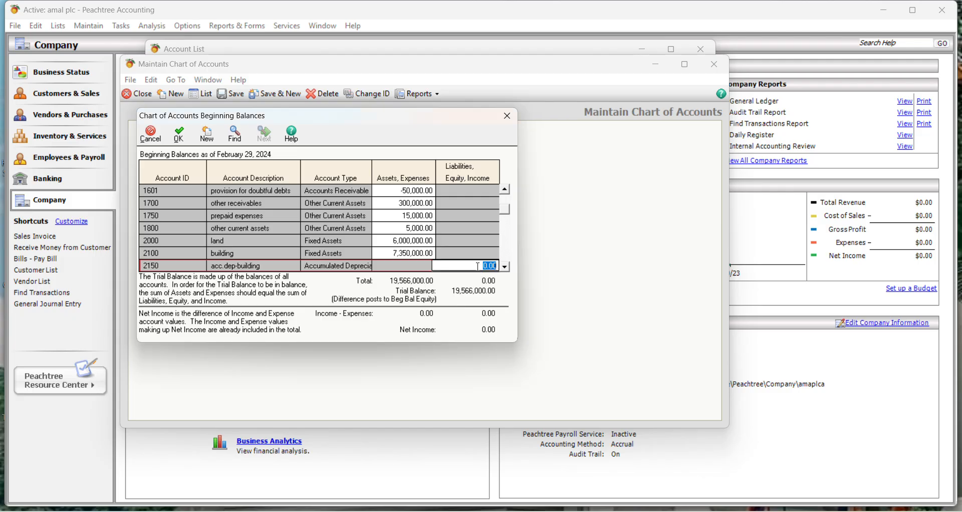
text(1500000)
key(Return)
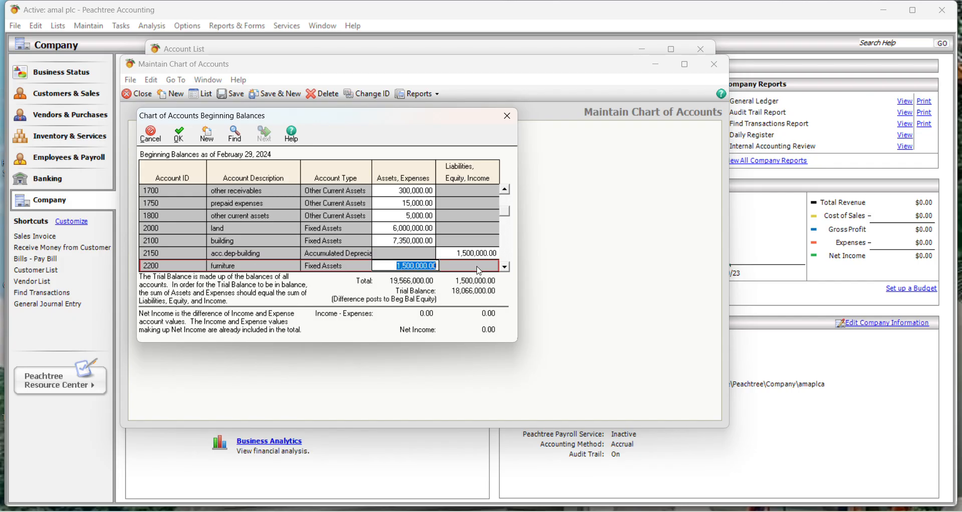
text(825000)
key(Return)
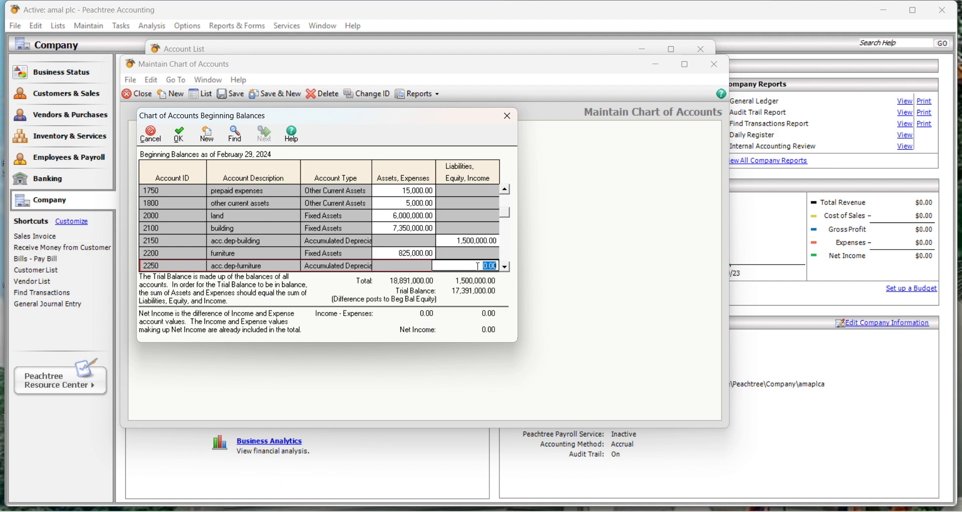
Enter beginning balances of 270,000 for acc.dep-furniture and 690,000 for equipment.
text(270000)
key(Return)
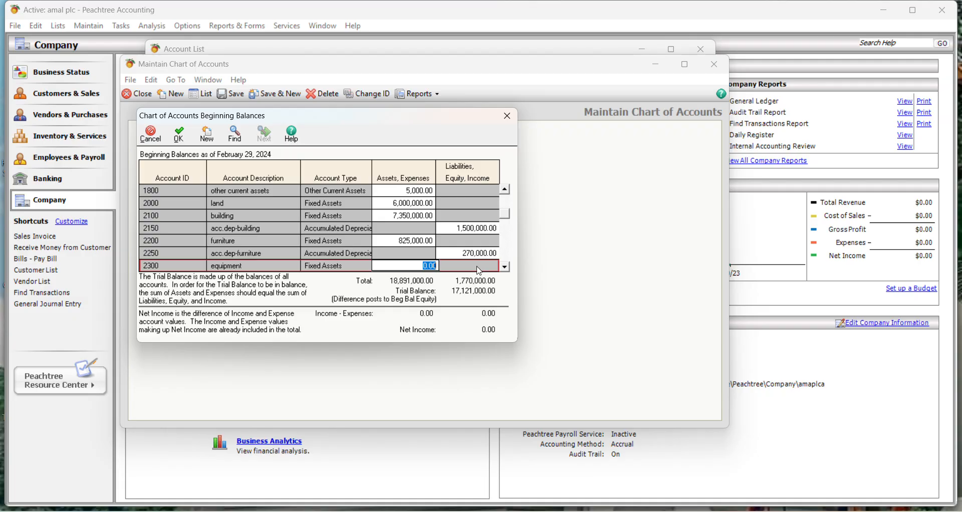
text(690000)
key(Return)
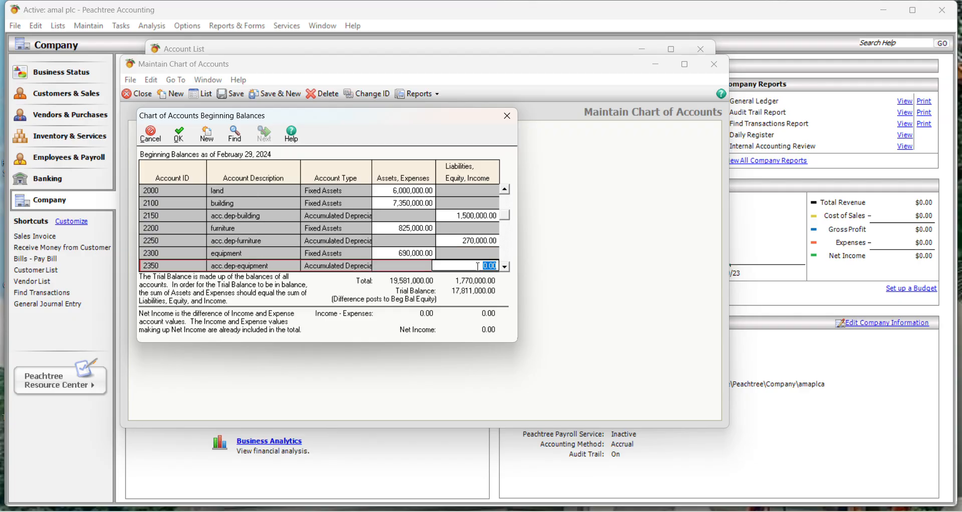
Enter beginning balances of 75,000 for acc.dep-equipment and 2,260,000 for motor vehicle.
text(75000)
key(Return)
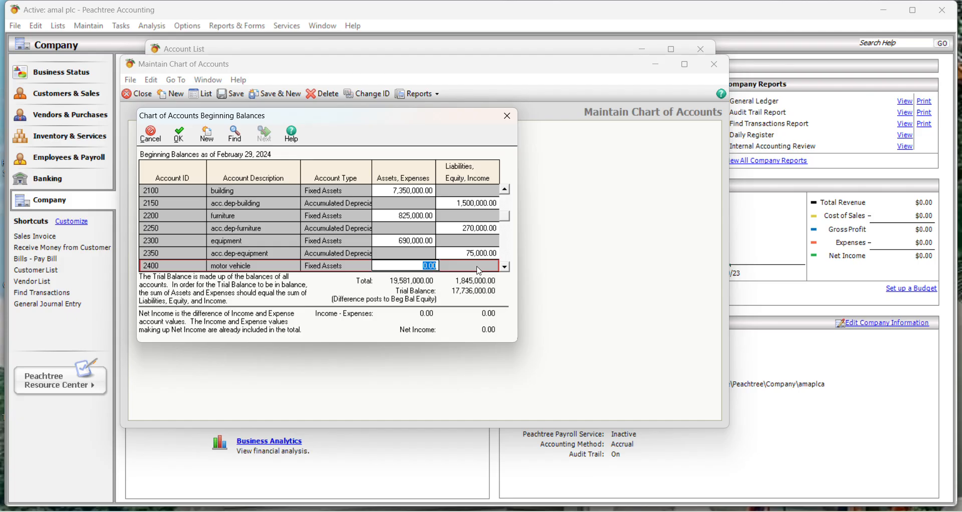
text(4)
text(0)
text(000)
key(Return)
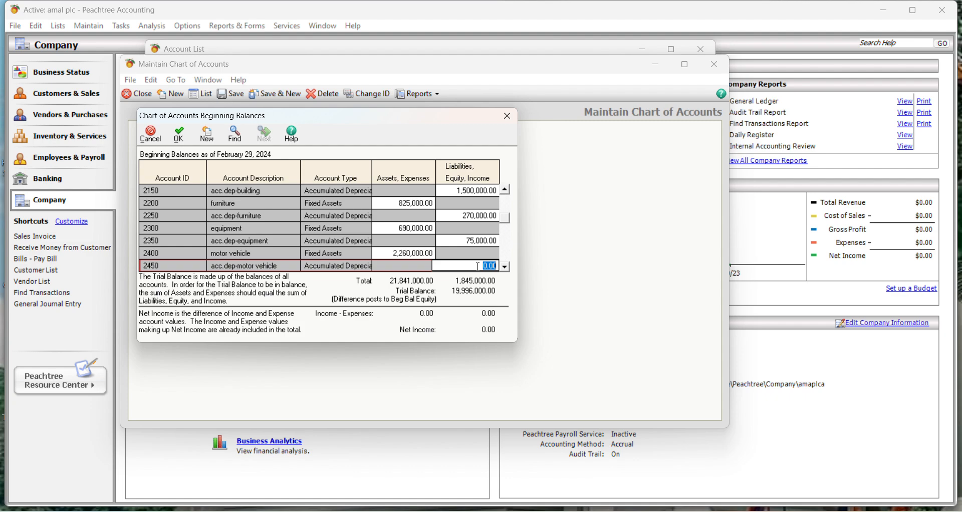
Enter beginning balances of 440,000 for acc.dep-motor vehicle and 550,000 for accounts payable.
text(440000)
key(Return)
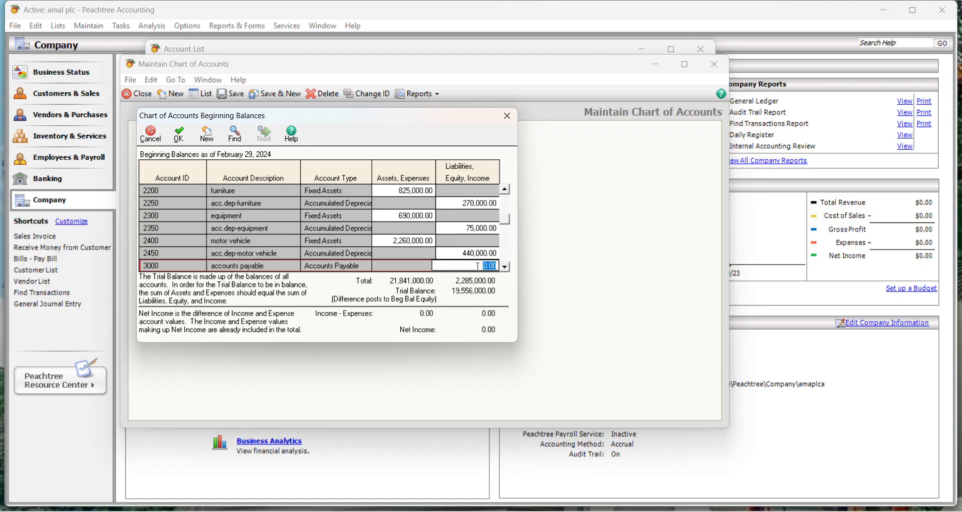
text(5550)
key(BackSpace)
key(BackSpace)
text(0000)
key(Return)
Enter beginning balances of 145,000 for vat payable and 200,000 for income tax payable.
text(1)
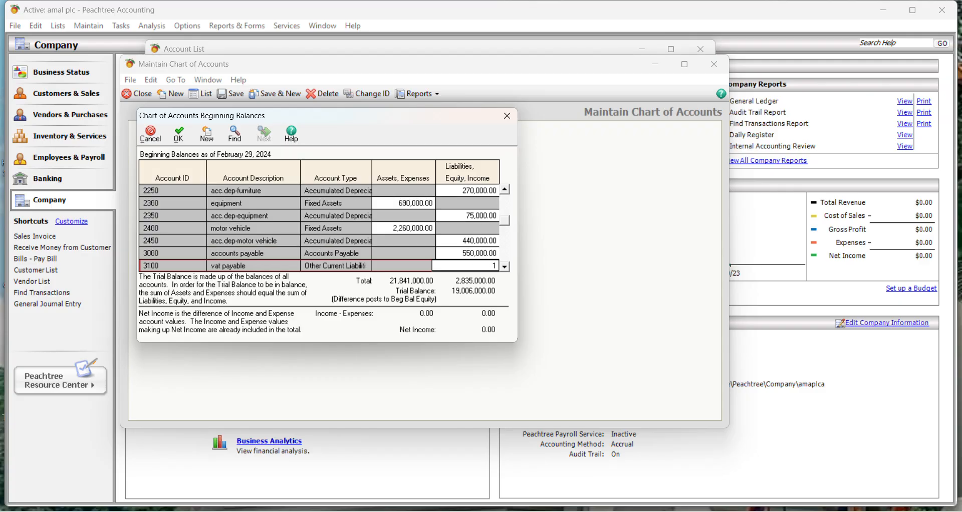
text(45000)
key(Return)
text(20)
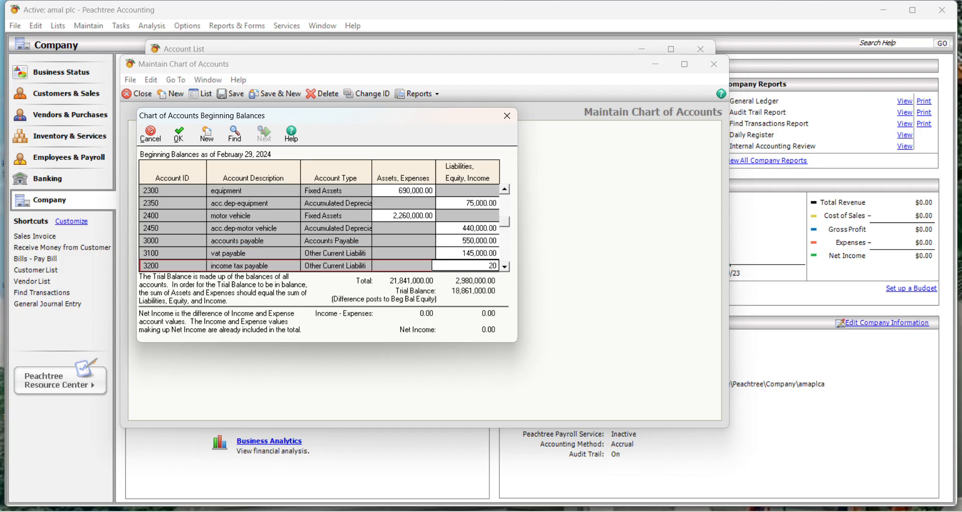
text(0000)
key(Return)
Enter beginning balances of 150,000 for other current liabilities and 20,000 for accrued expenses.
text(15)
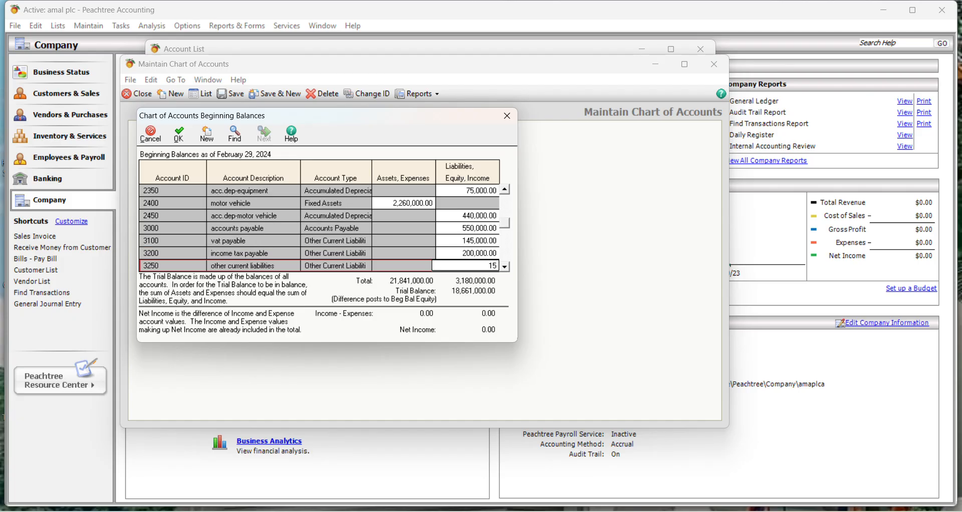
text(0000)
key(Return)
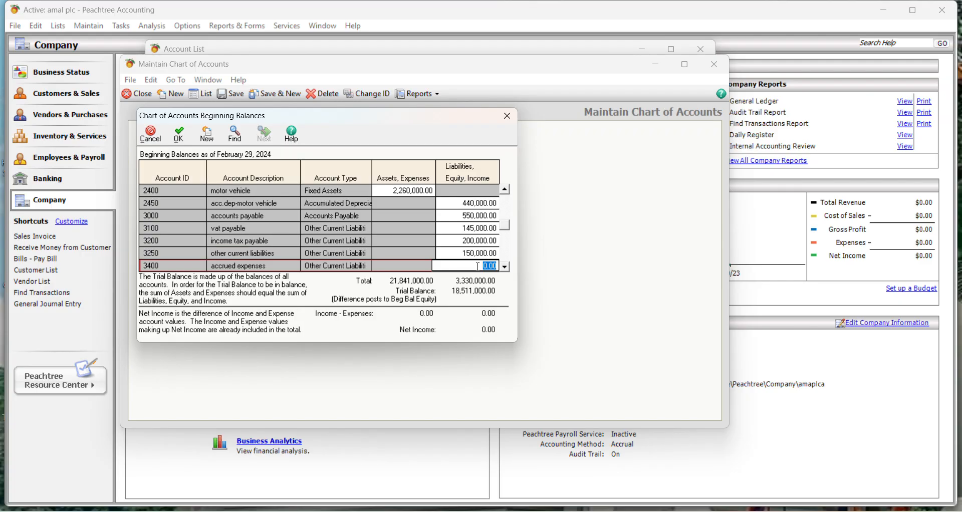
text(20000)
key(Return)
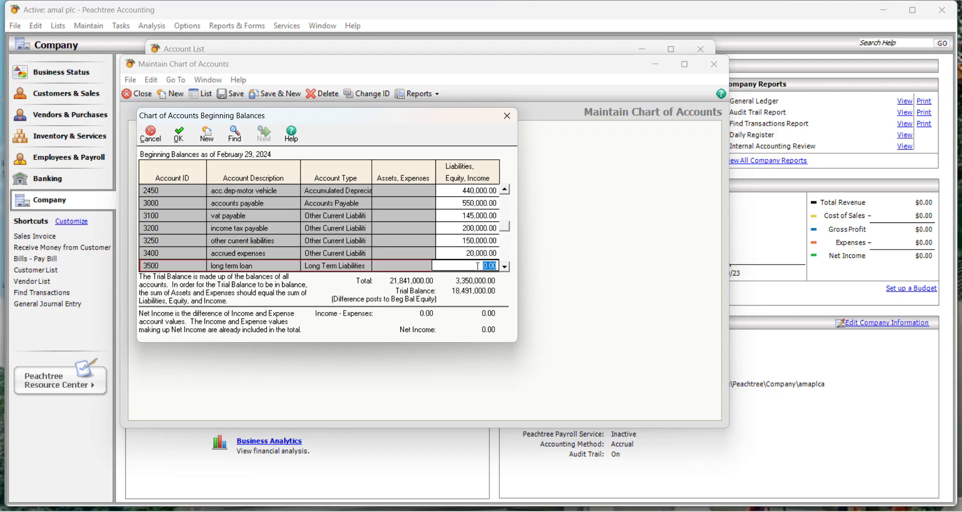
Enter beginning balances of 3,000,000 for long term loan and 8,757,250 for stated capital.
text(3000000)
key(Return)
text(8)
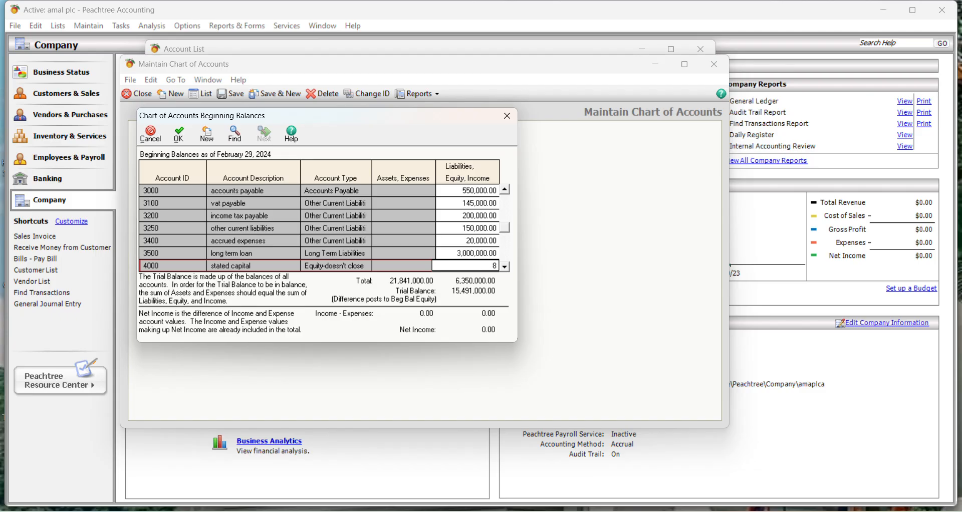
text(757250)
key(Return)
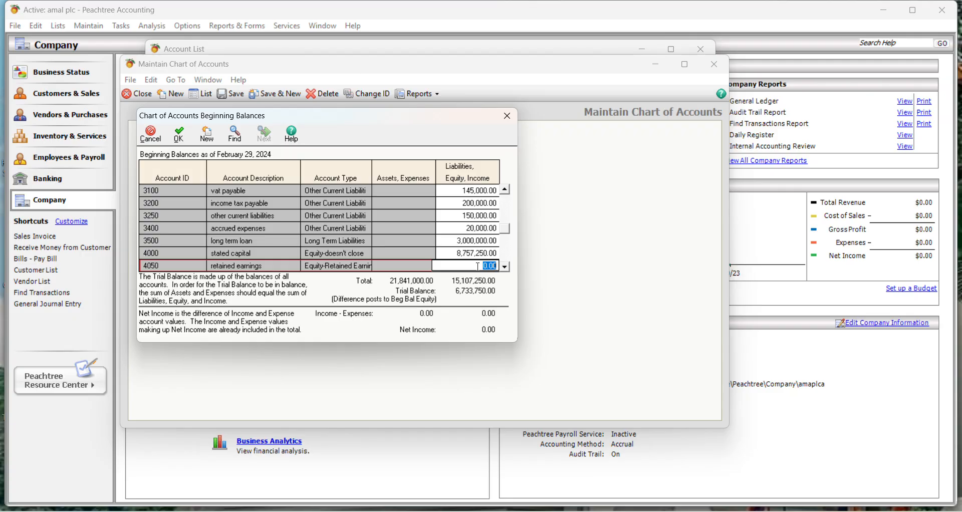
Enter beginning balances of 444,500 for retained earnings and 8,000,000 for cost of sales.
text(44450)
key(Return)
text(8)
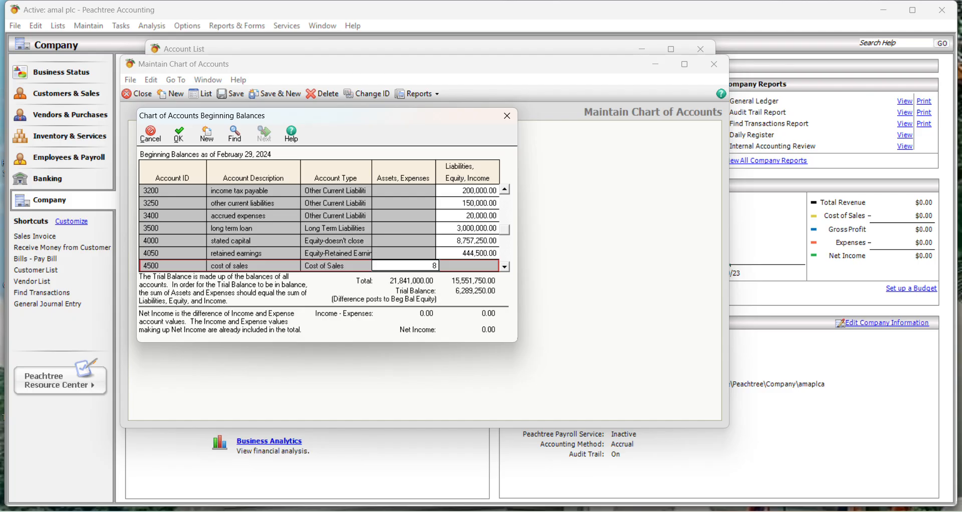
text(00000)
key(Return)
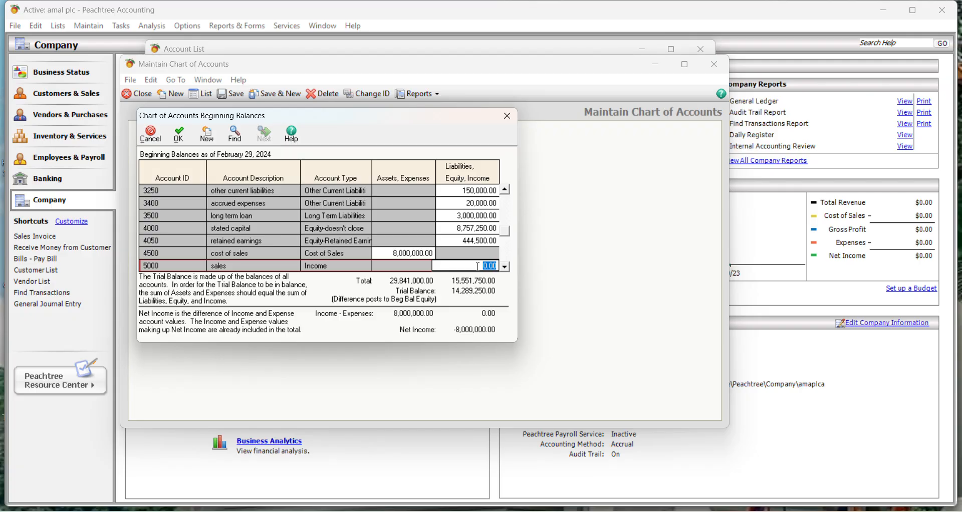
Enter a beginning balance of 15,000,000 for the sales income account.
text(15000000)
key(Return)
click(423, 4)
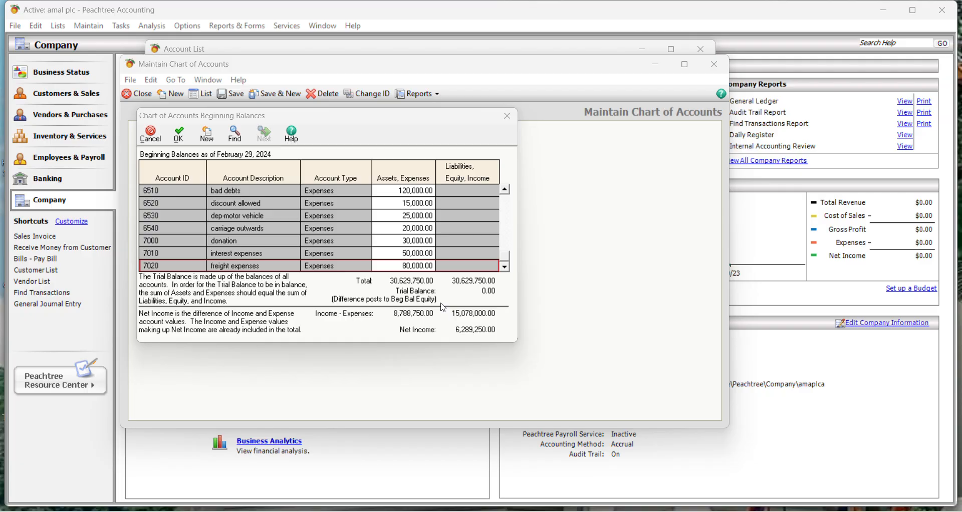
Accept the chart of accounts beginning balances and close the account maintenance and Account List windows.
click(179, 136)
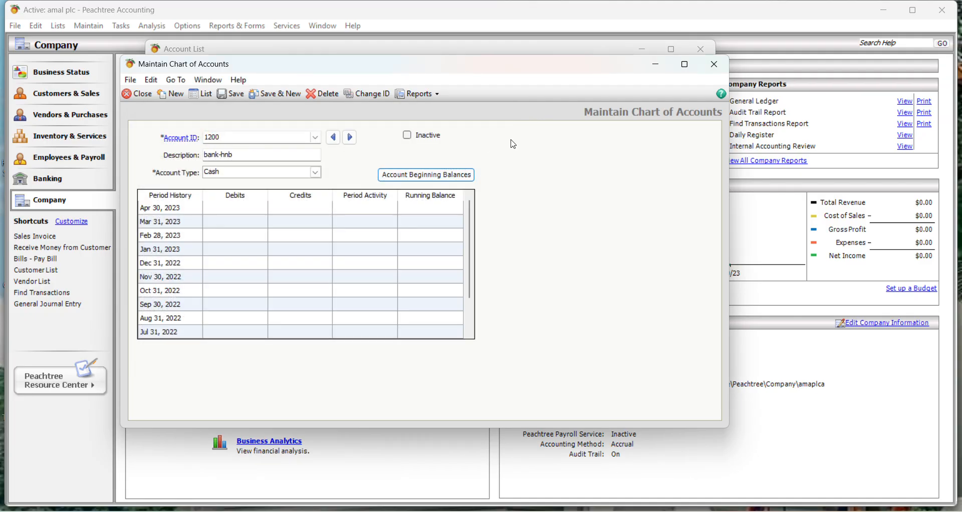
click(713, 73)
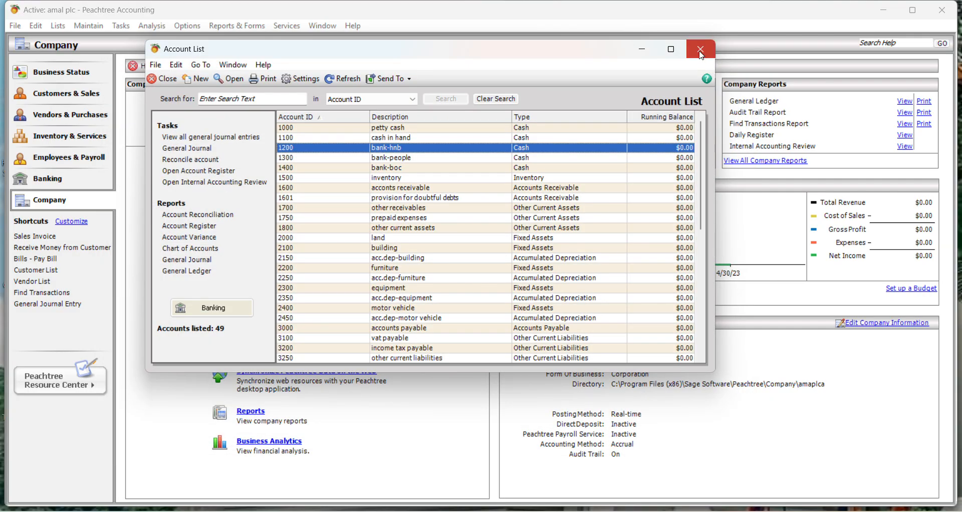
click(700, 50)
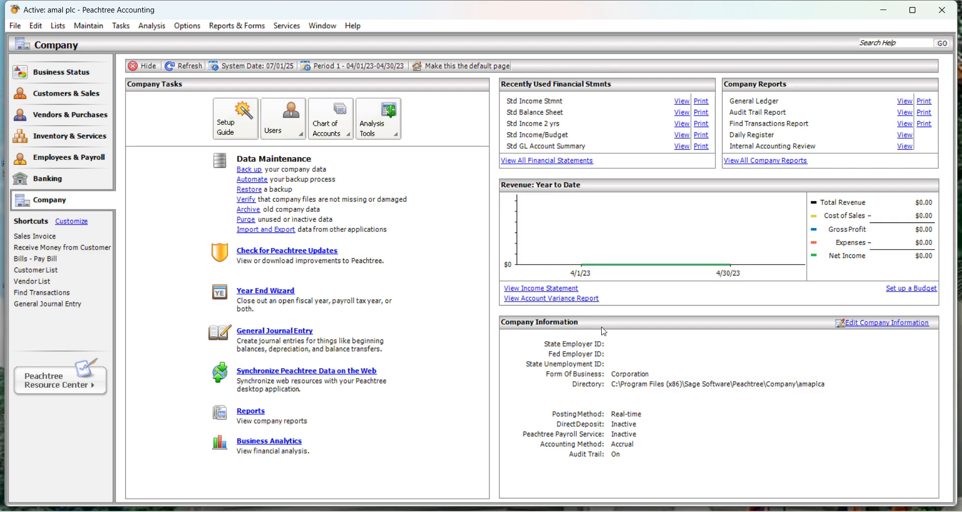